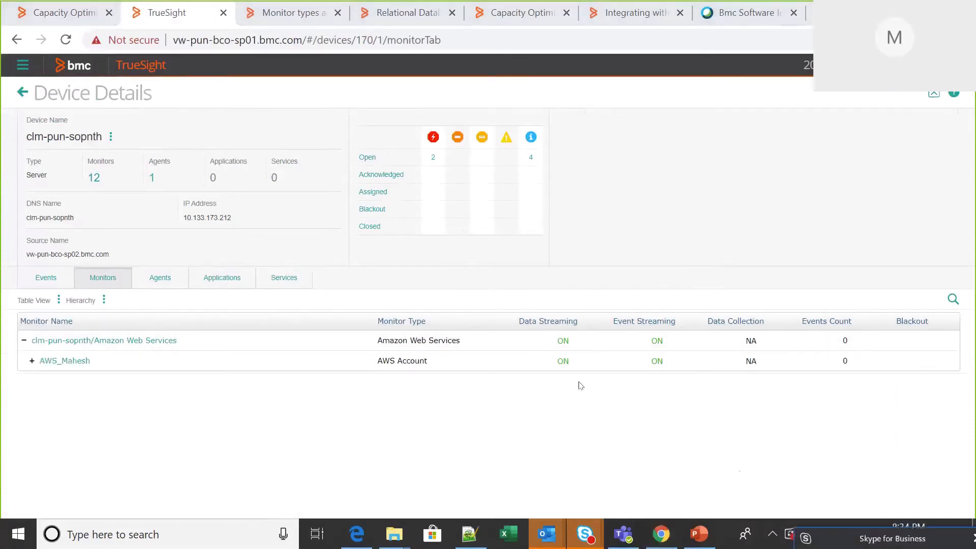
Step: Expand the AWS account monitor and its Remote Database Service container to list the RDS instances
left_click(30, 362)
left_click(40, 412)
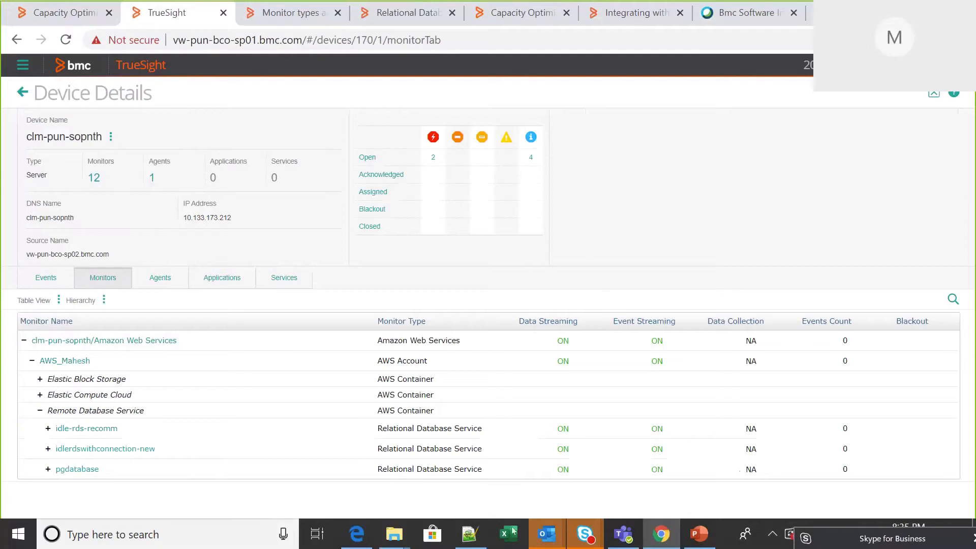
Step: Switch to Notepad++ and show the tsom_generic_rds.json file
left_click(481, 542)
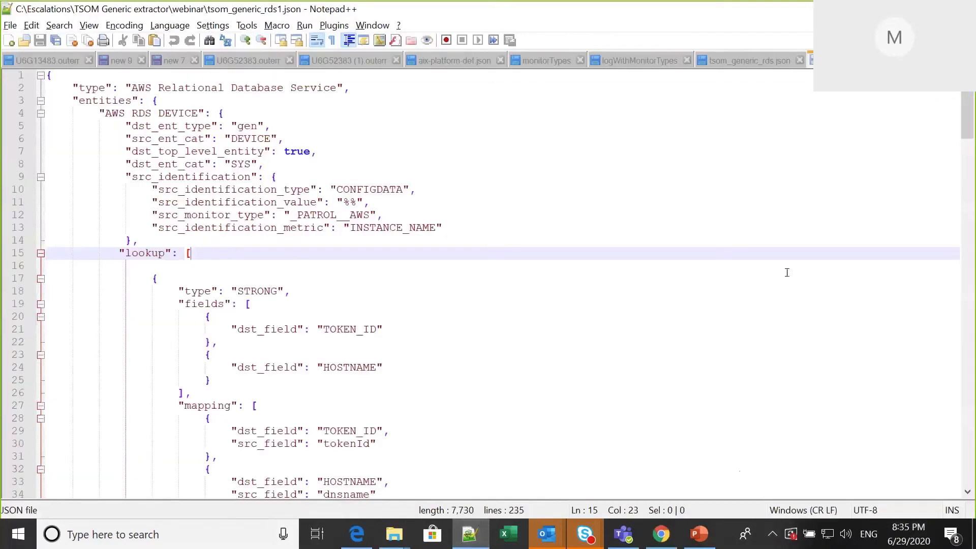
left_click(773, 534)
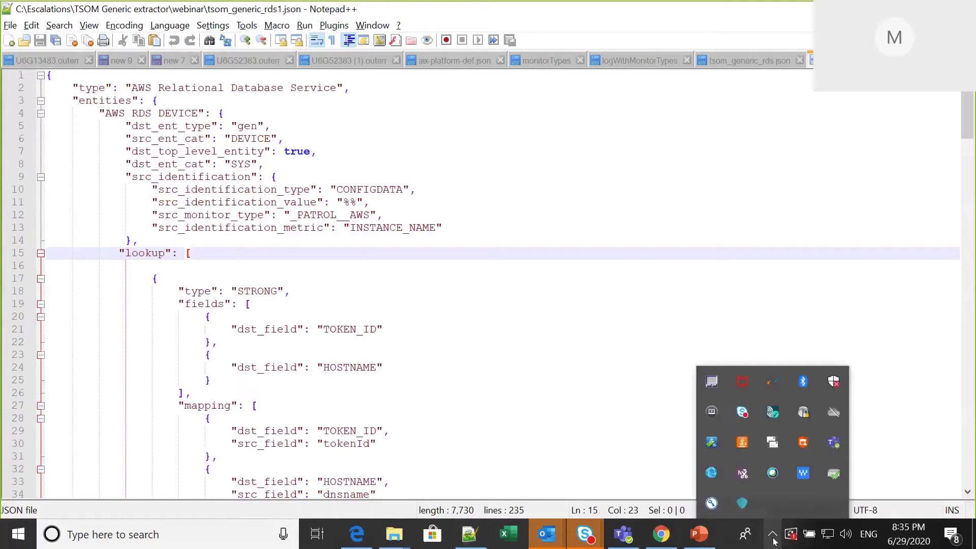
left_click(584, 366)
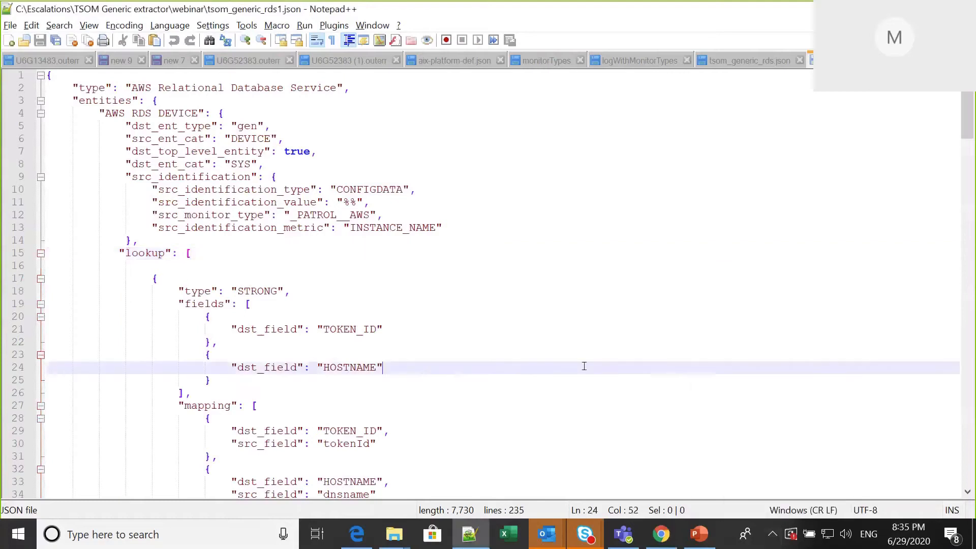
left_click(761, 62)
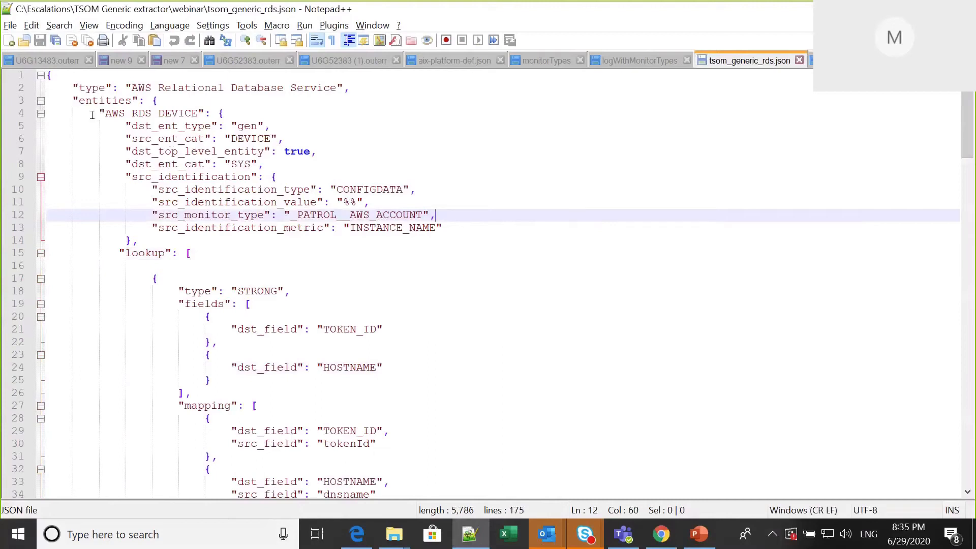
Step: Compare the AWS RDS DEVICE entity and its _PATROL__AWS_ACCOUNT monitor type with the AWS account in the TrueSight monitor hierarchy
left_click(662, 534)
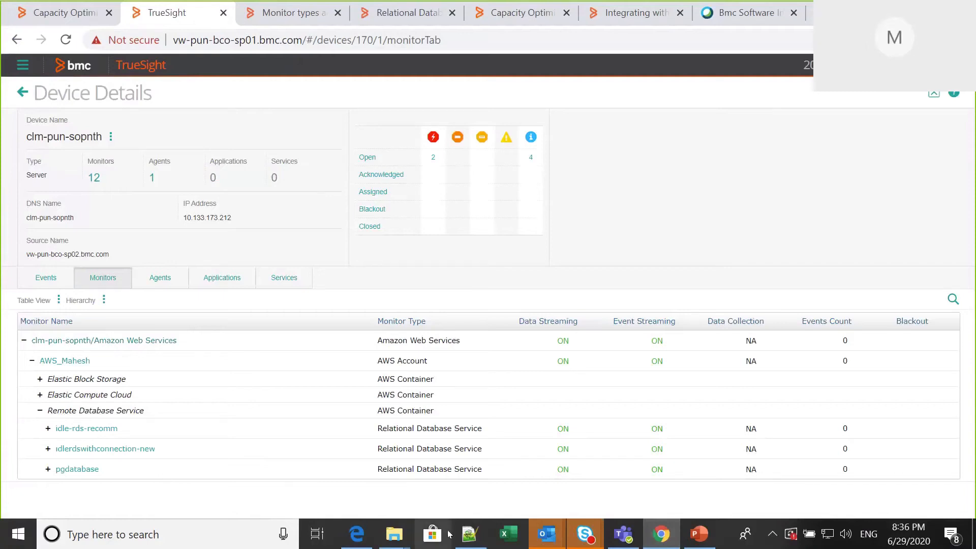
left_click(488, 544)
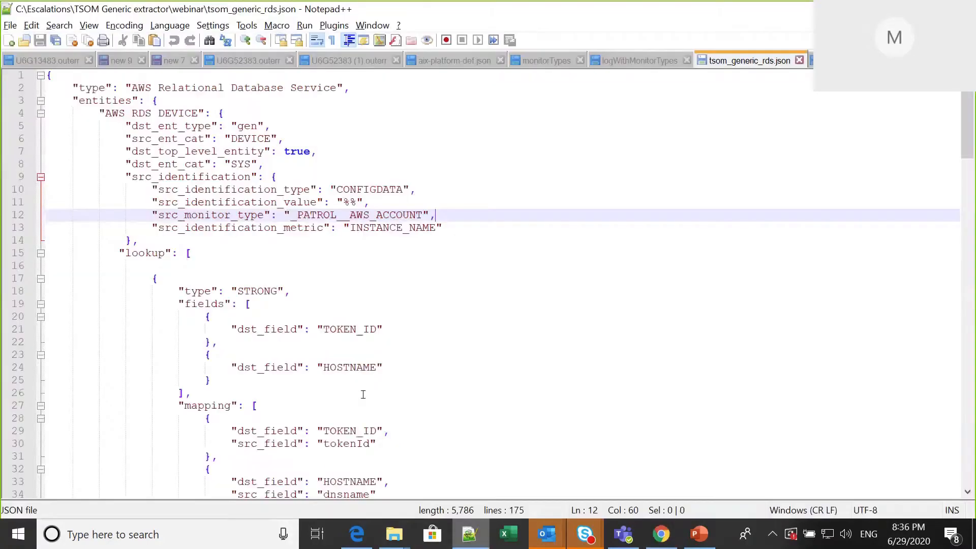
left_click_drag(103, 111, 198, 112)
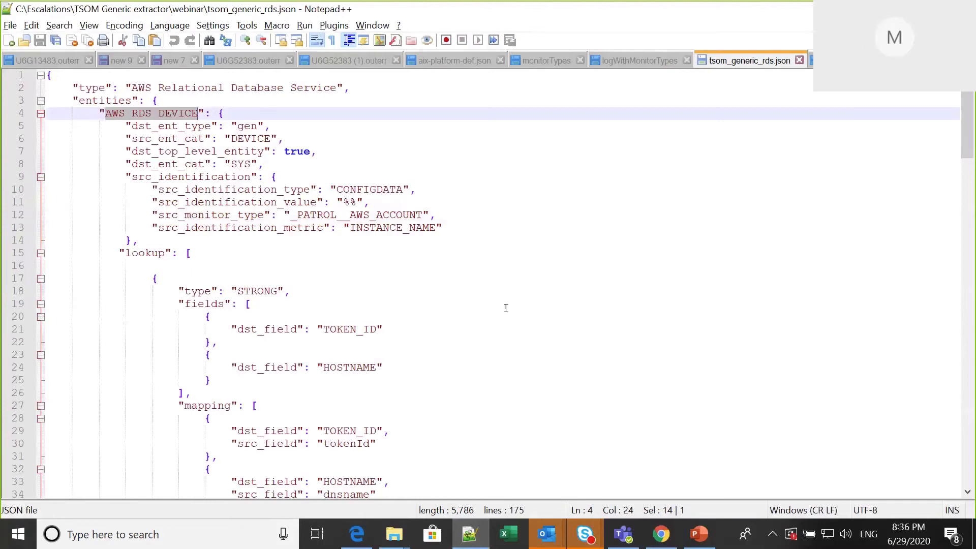
key("alt+Tab")
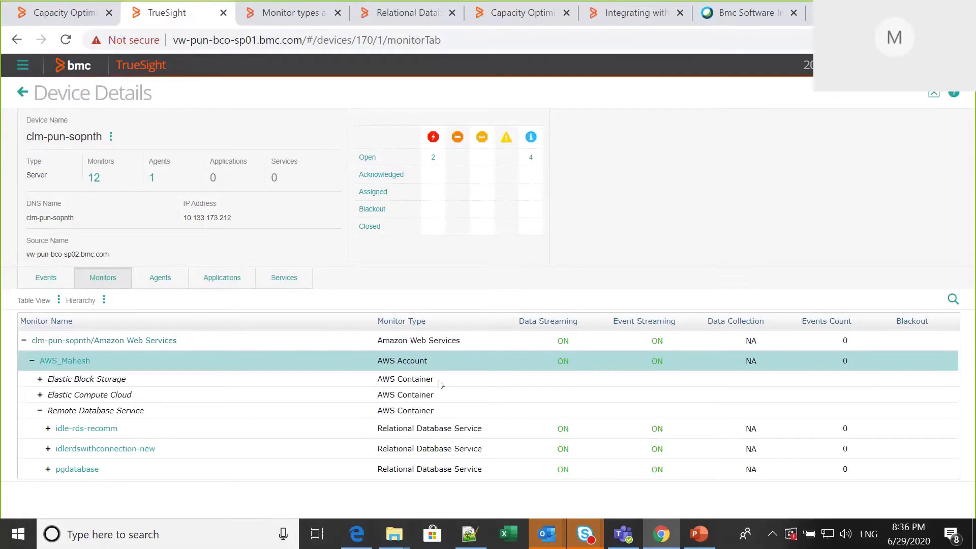
key("alt+Tab")
left_click_drag(291, 215, 422, 215)
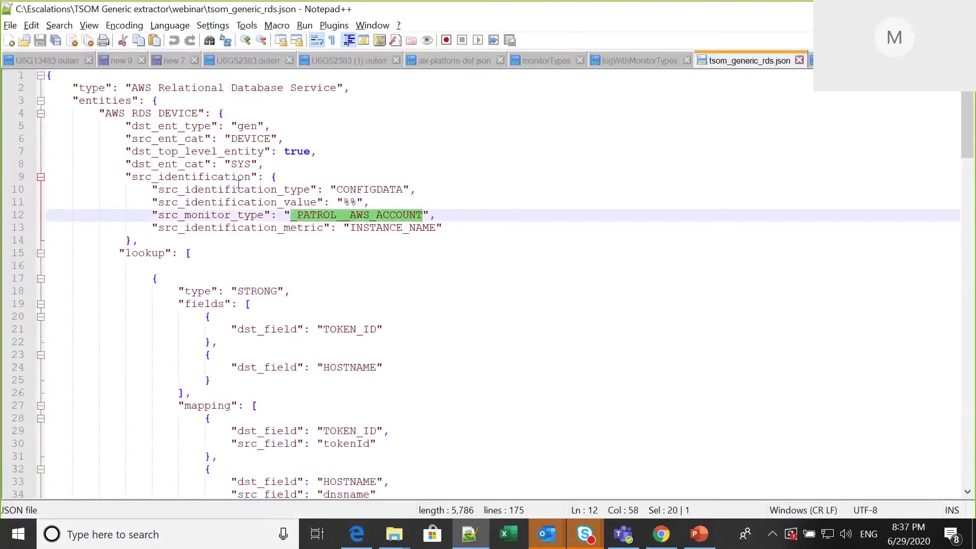
Step: Examine the DEVICE source category and the src_identification lines of the AWS RDS DEVICE entity
double_click(238, 139)
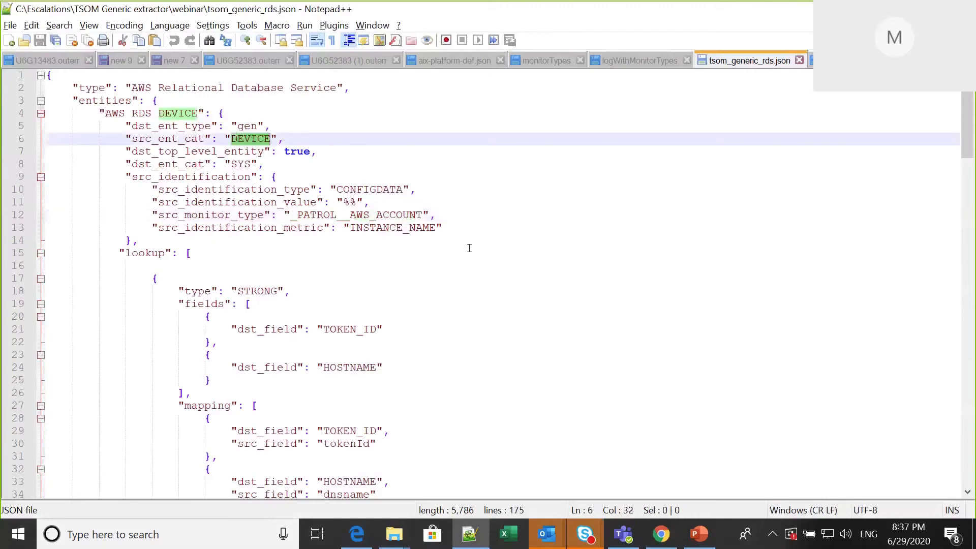
left_click_drag(459, 228, 47, 189)
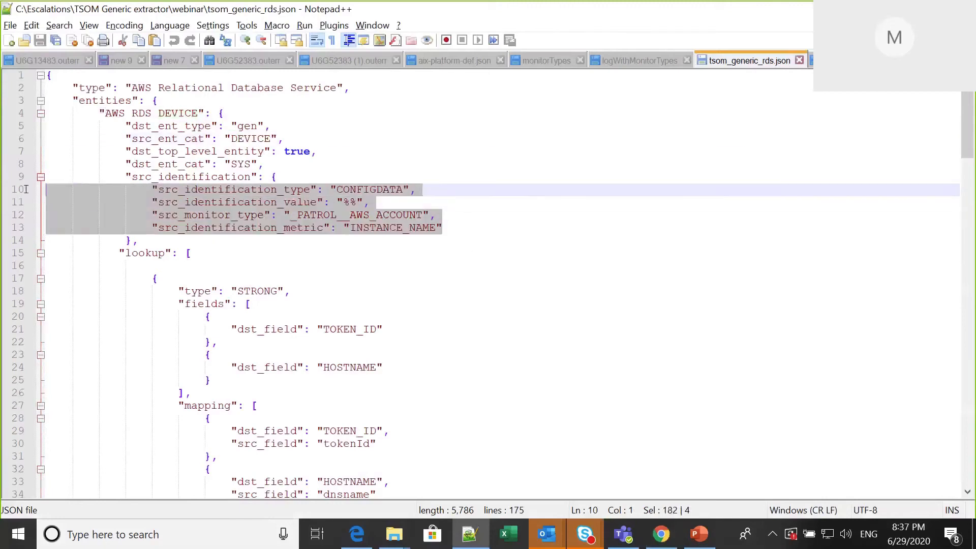
left_click(477, 265)
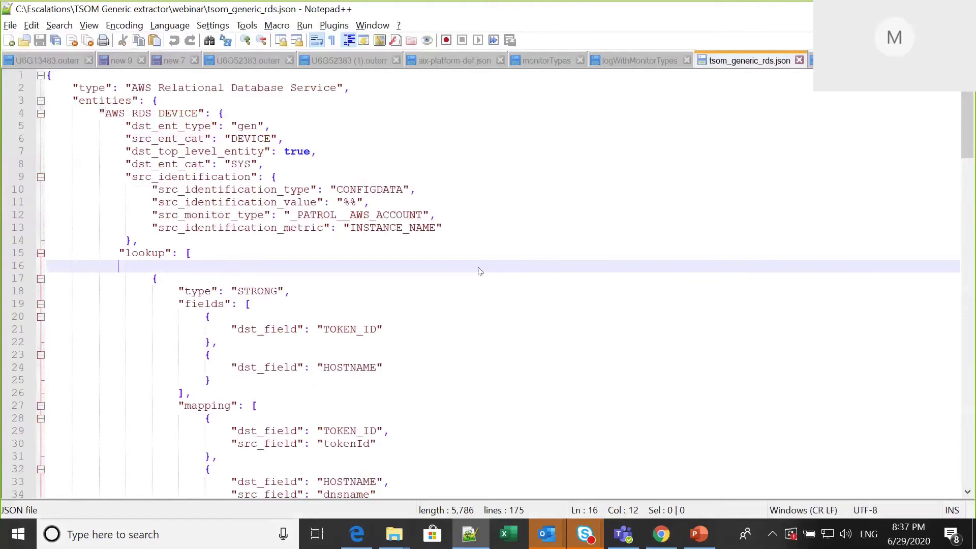
Step: Check the device entity's source identification and DEVICE category against the Amazon Web Services monitors in TrueSight
key("alt+Tab")
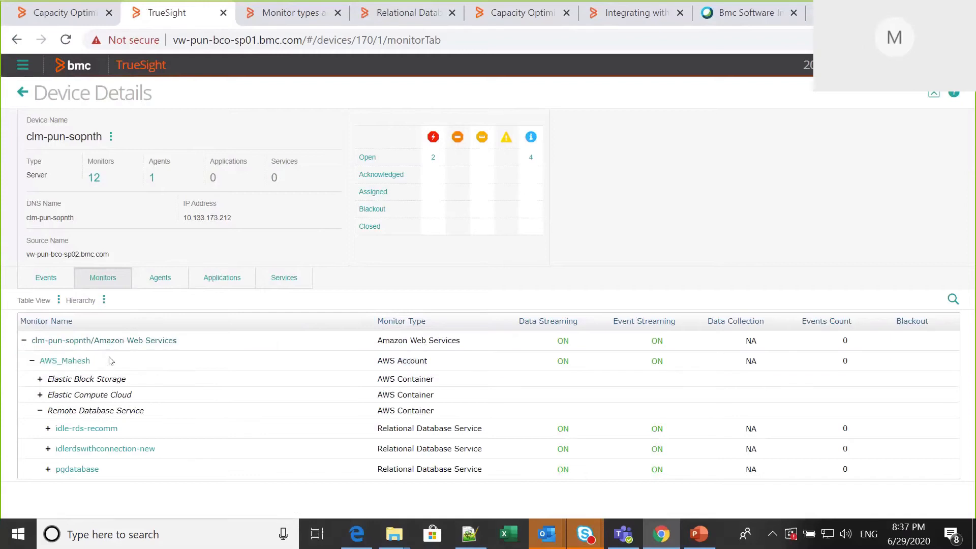
key("alt+Tab")
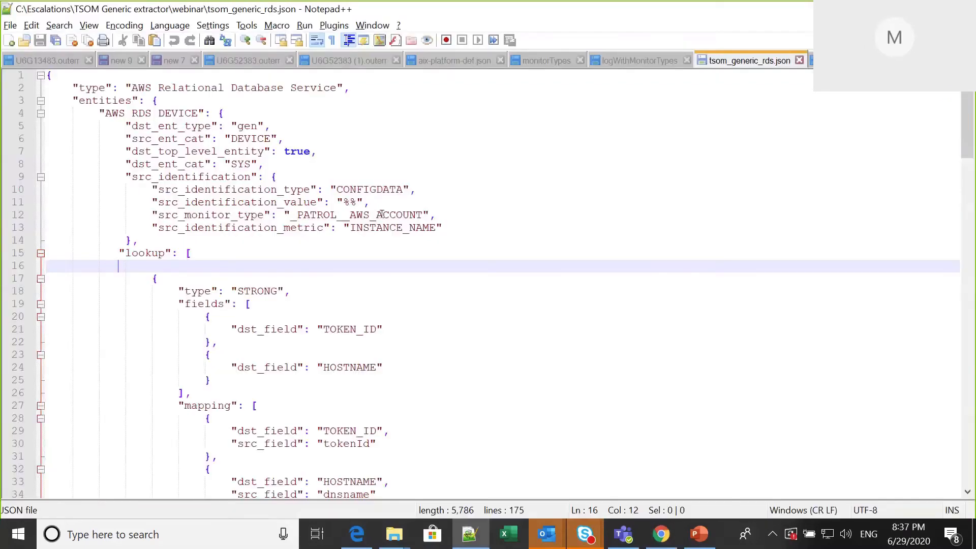
key("alt+Tab")
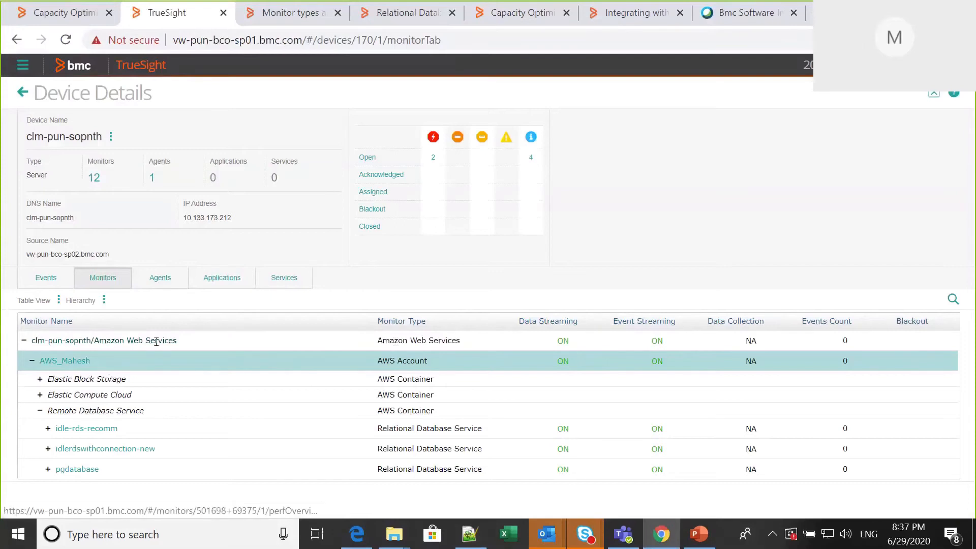
key("alt+Tab")
left_click_drag(447, 228, 47, 189)
double_click(251, 137)
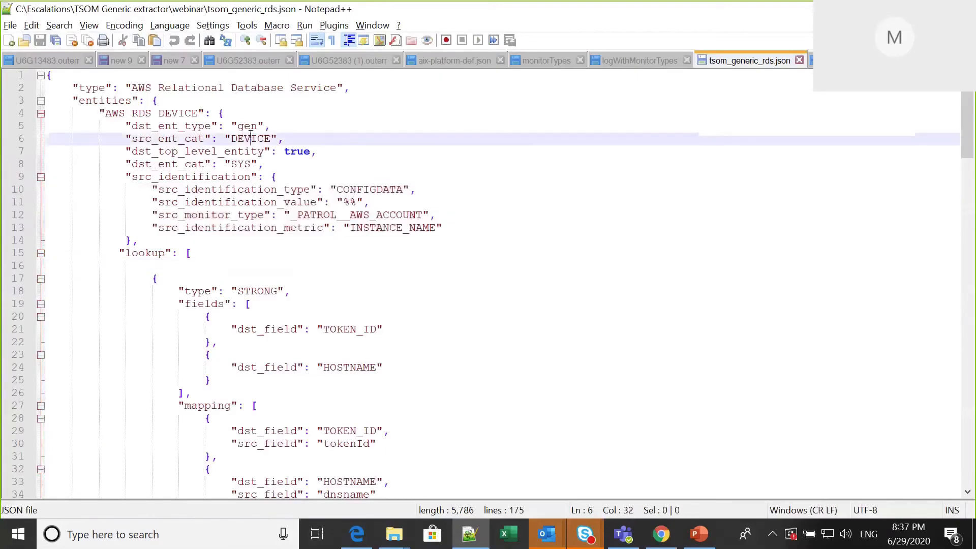
left_click(514, 277)
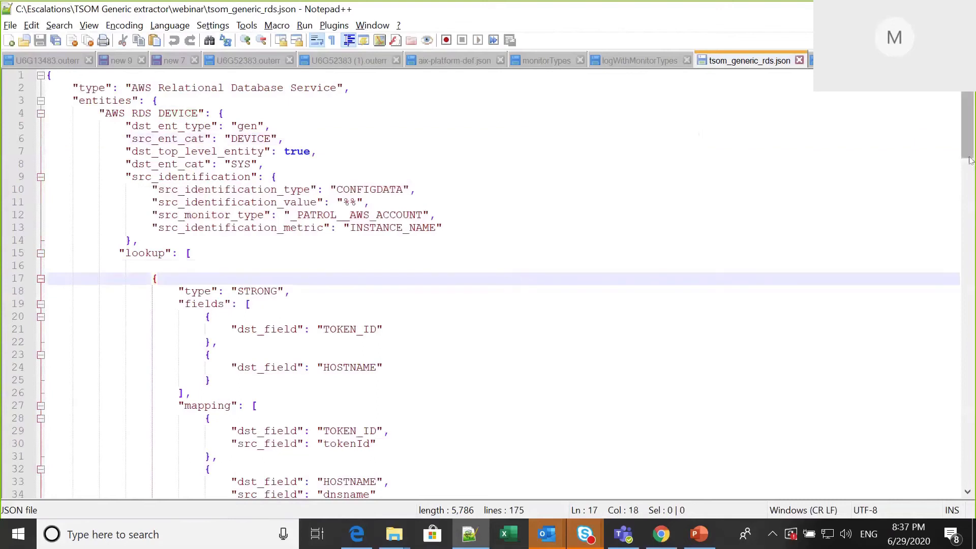
Step: Review the device's children section and relate the AWS RDS Instance entity to the Relational Database Service monitors in TrueSight
left_click_drag(969, 141, 972, 261)
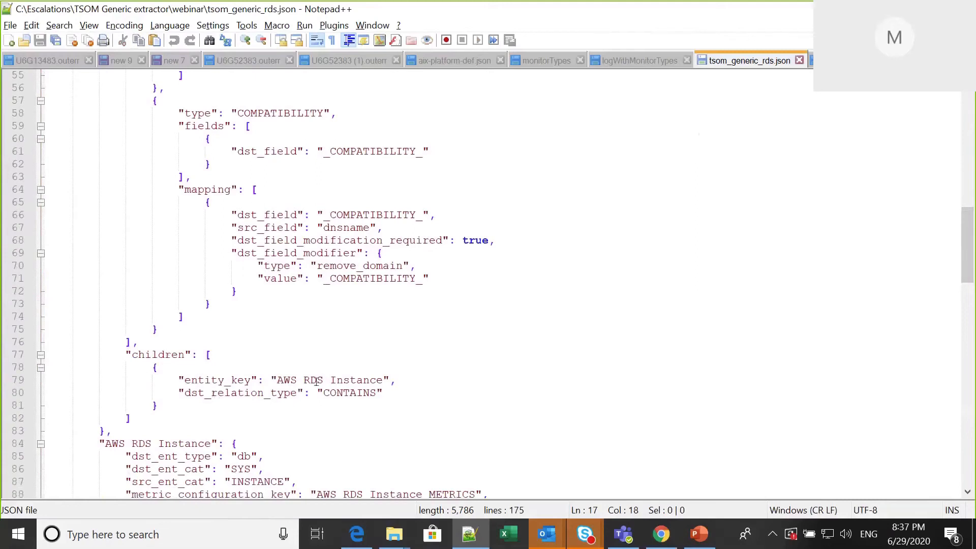
key("alt+Tab")
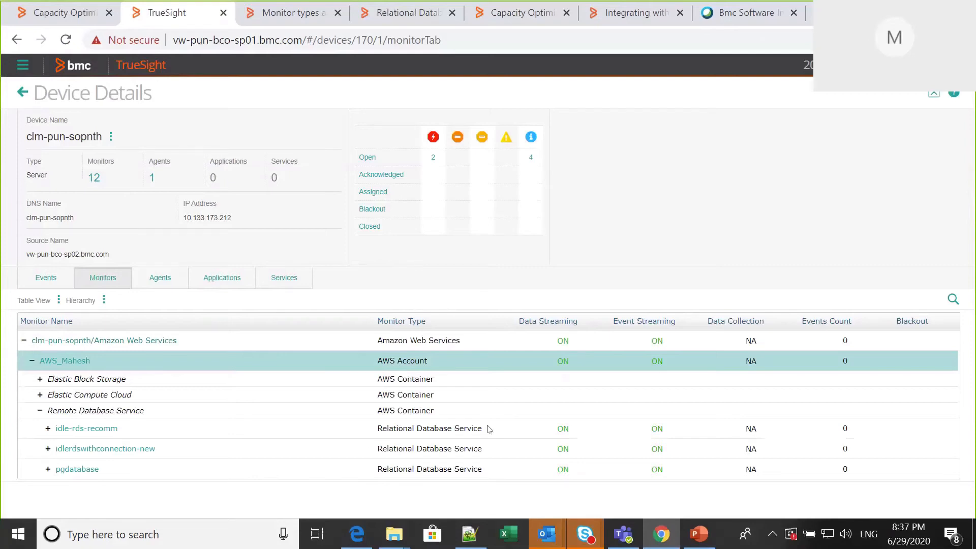
key("alt+Tab")
left_click_drag(108, 444, 211, 444)
left_click(427, 416)
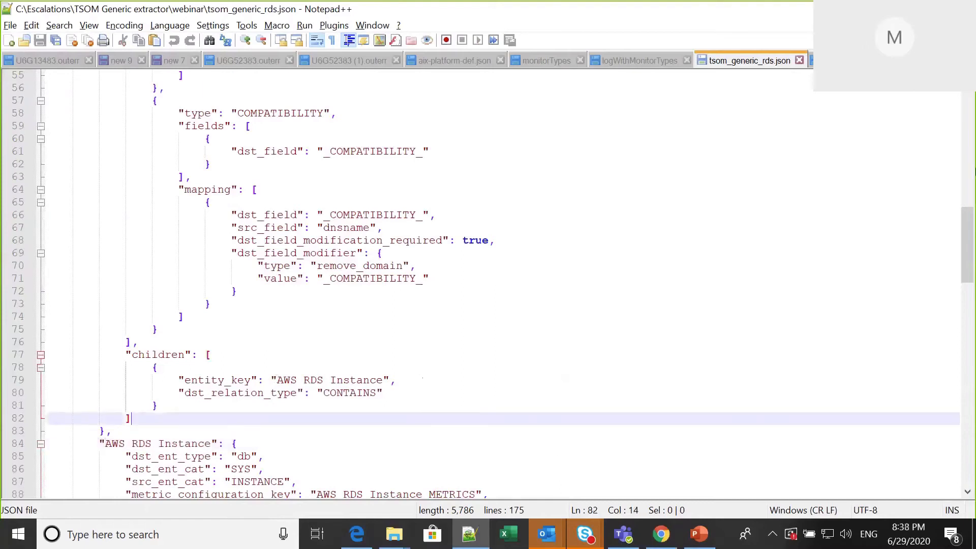
Step: Examine the AWS RDS Instance entity's INSTANCE source category and its _PATROL__AWS_RDS identification value
left_click_drag(969, 247, 970, 265)
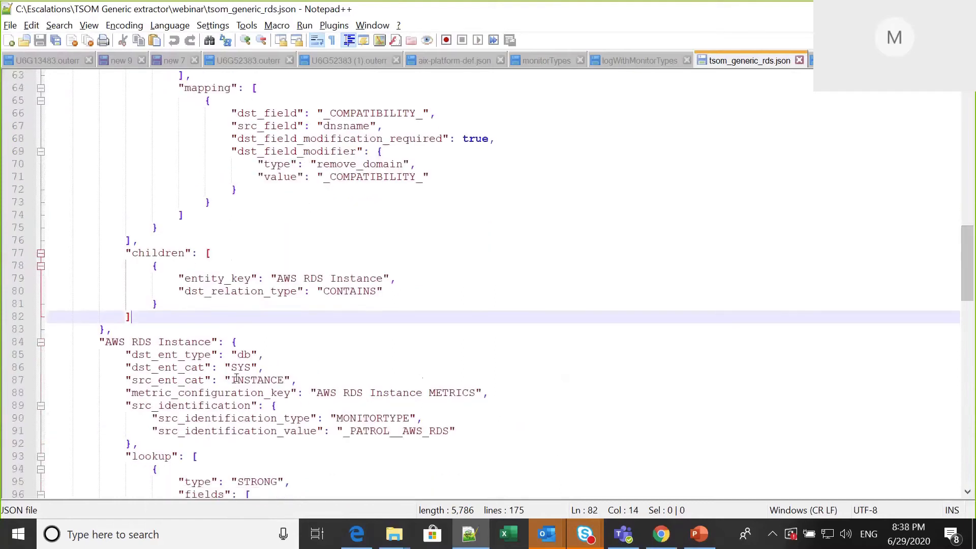
left_click_drag(131, 380, 152, 380)
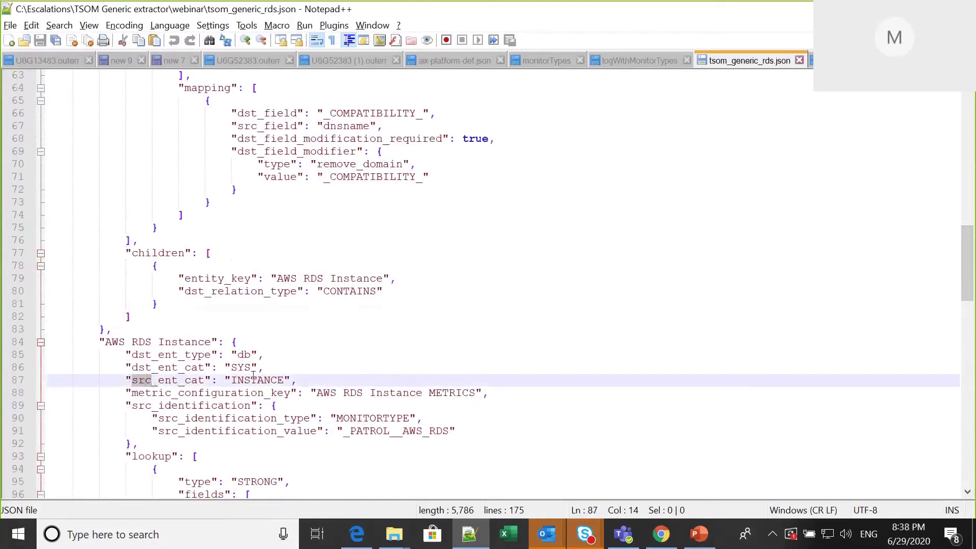
double_click(253, 379)
left_click(472, 327)
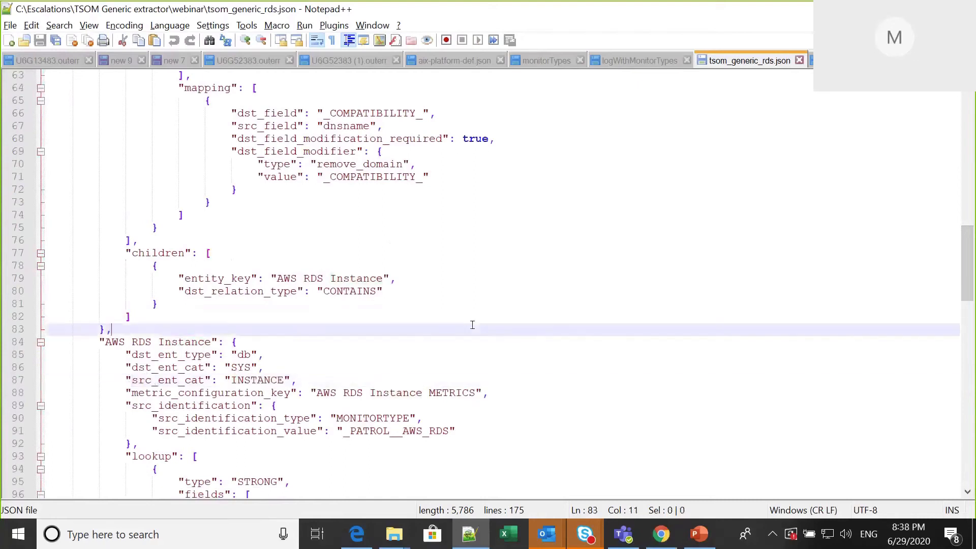
left_click(347, 431)
left_click_drag(346, 432, 446, 430)
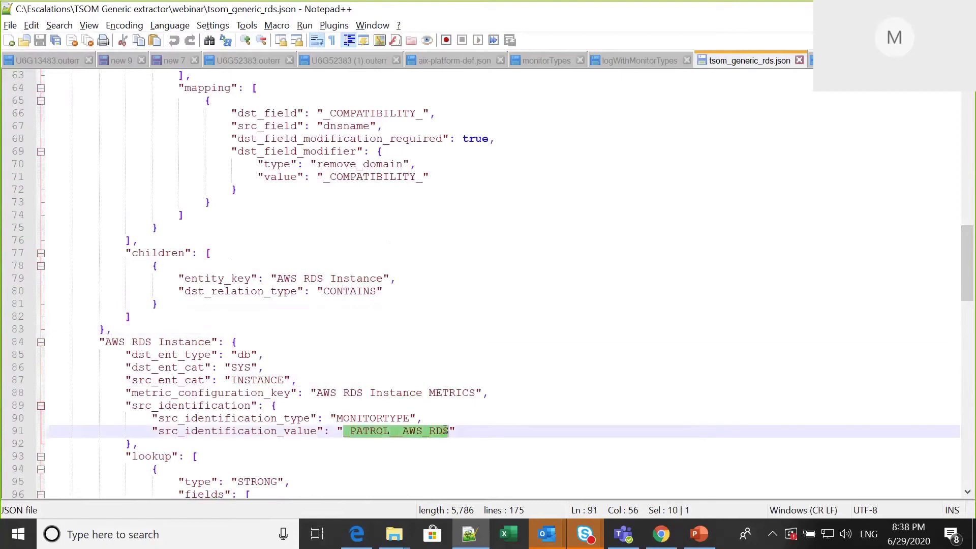
left_click(587, 399)
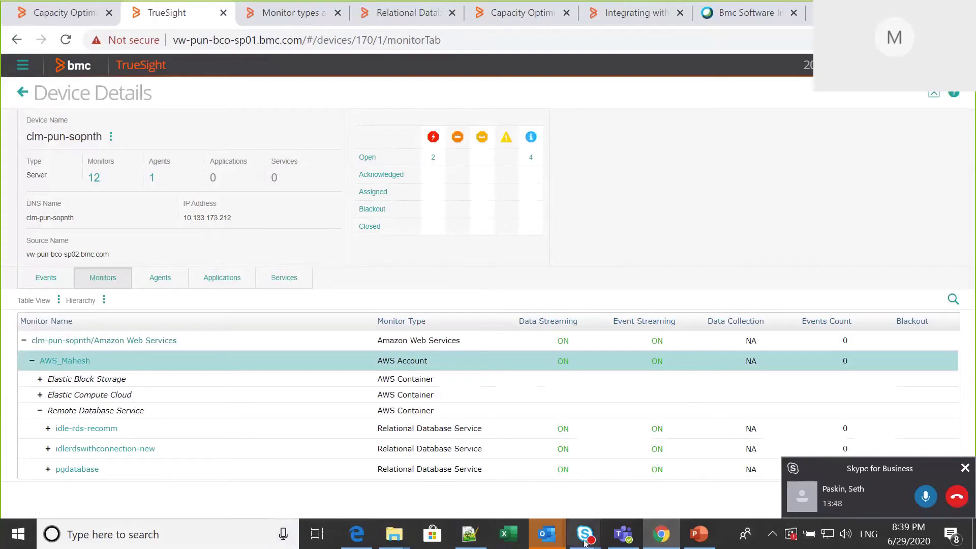
Step: Return to tsom_generic_rds.json and highlight the _PATROL__AWS_RDS value and the AWS RDS Instance entity name
left_click(470, 535)
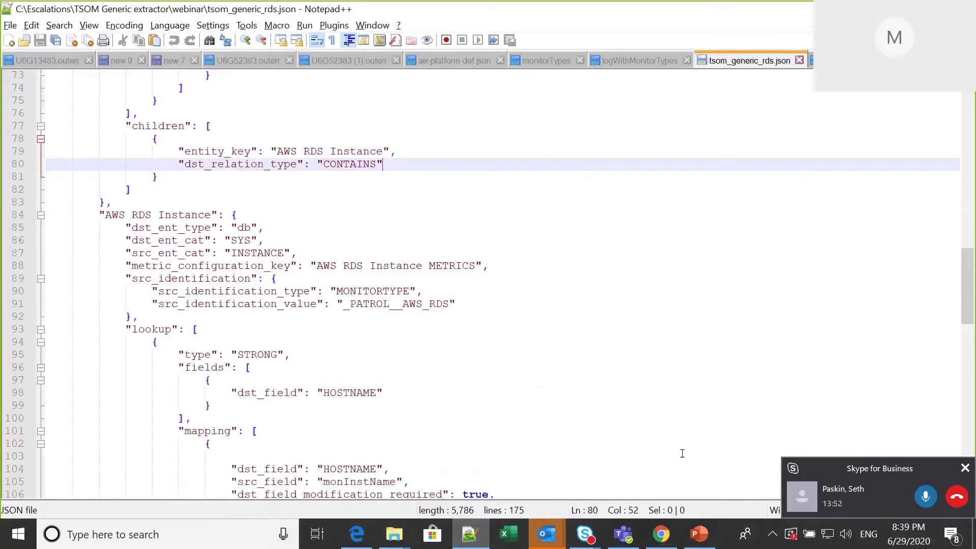
mouse_move(662, 533)
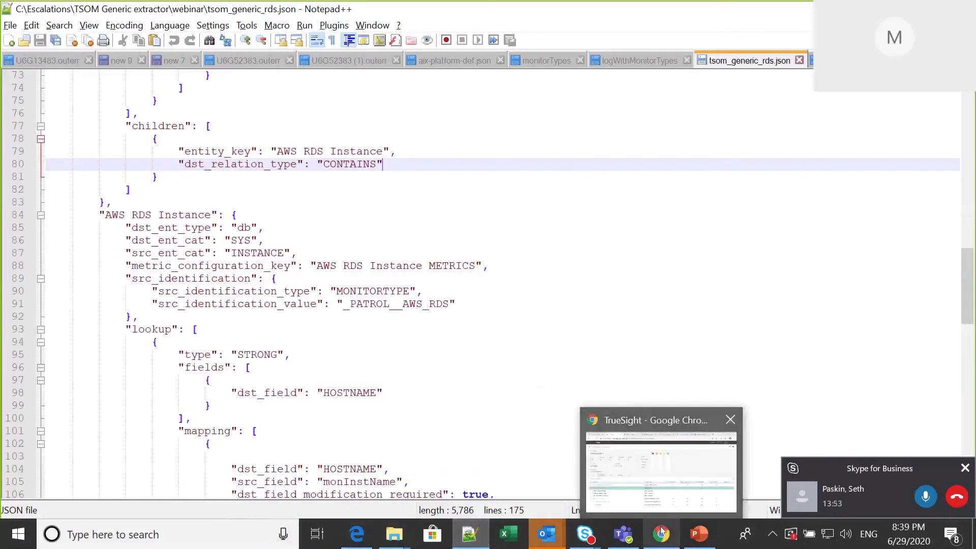
double_click(427, 302)
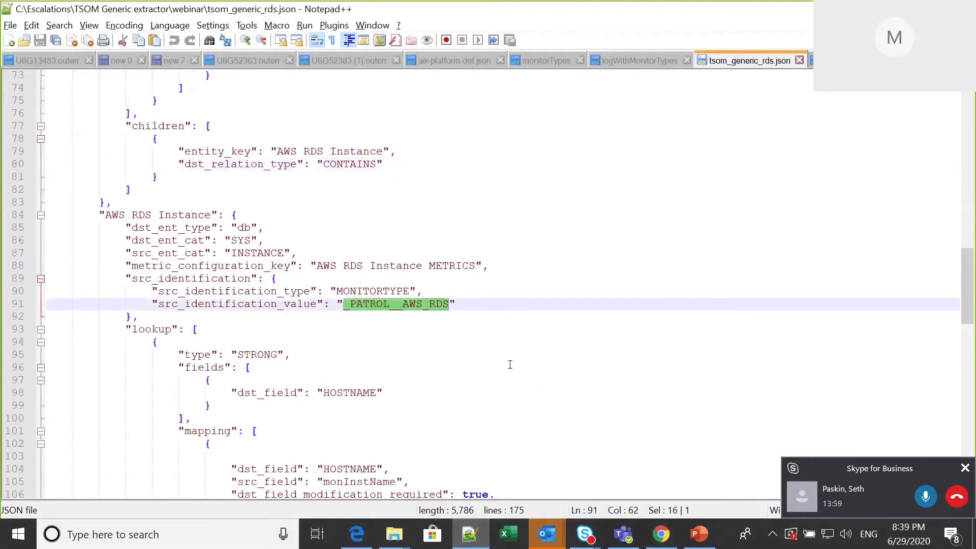
left_click_drag(101, 214, 212, 214)
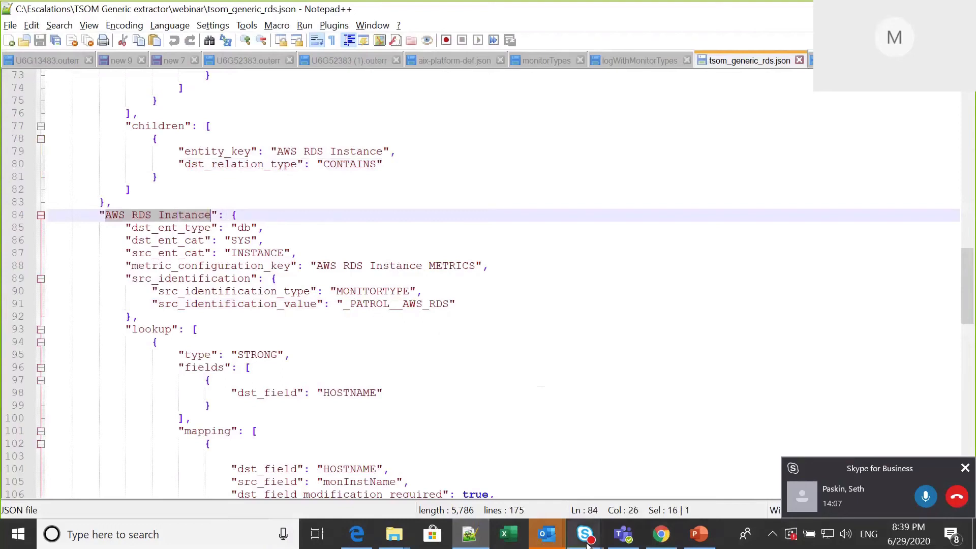
left_click(649, 543)
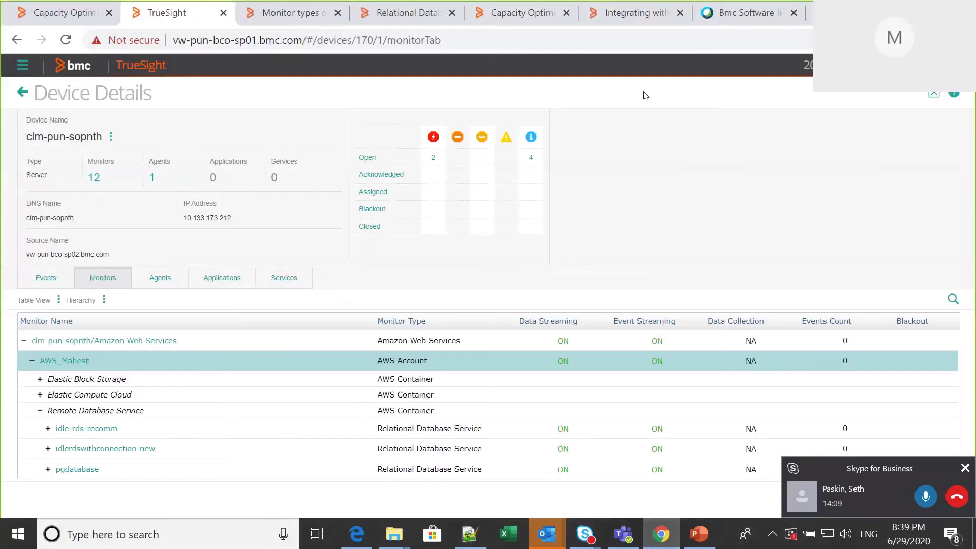
left_click(734, 8)
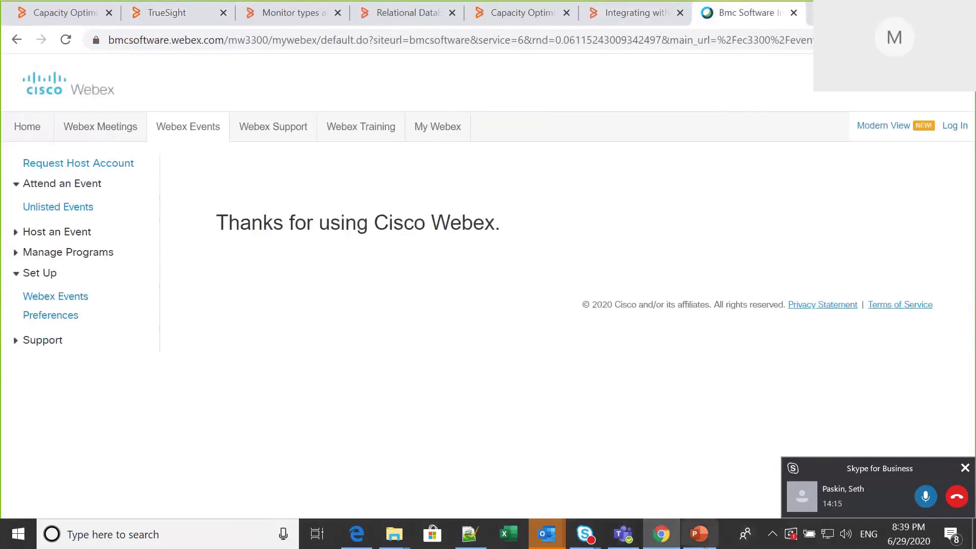
left_click(773, 534)
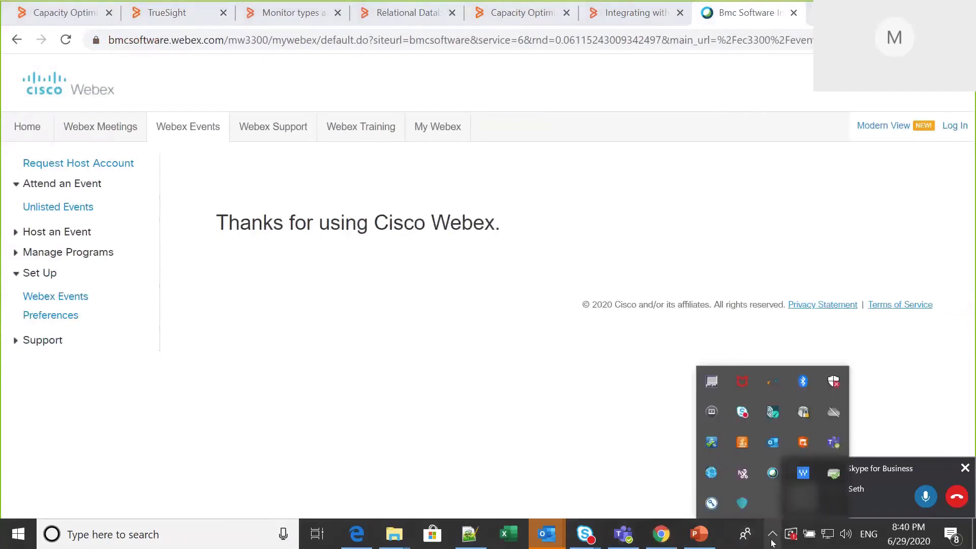
left_click(592, 452)
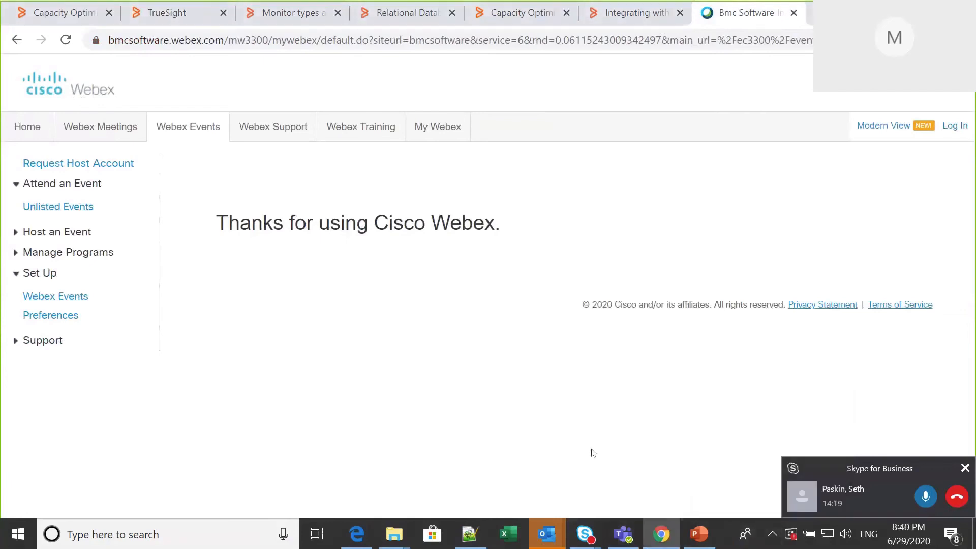
key("alt+Tab")
left_click(527, 364)
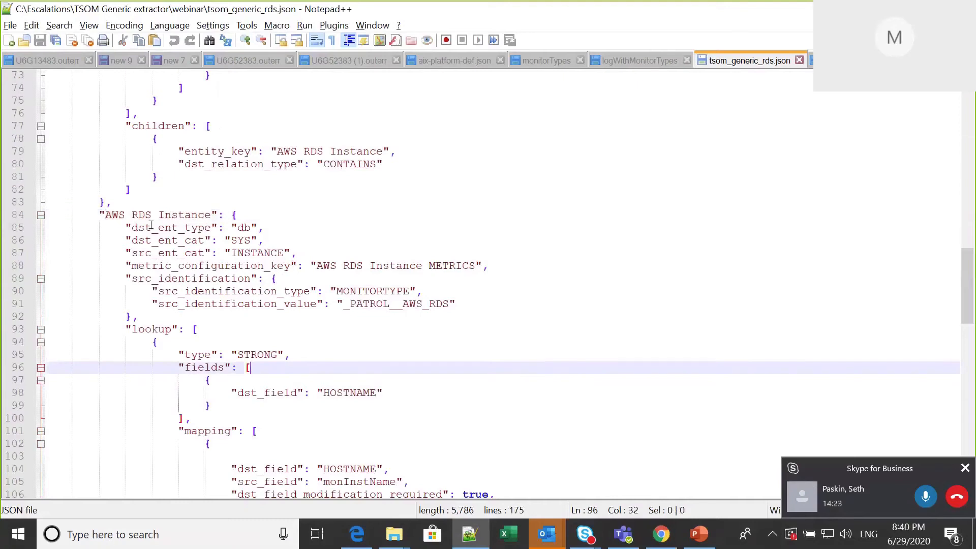
Step: Highlight the AWS RDS Instance entity's name, its metric configuration key and its _PATROL__AWS_RDS source identification value
left_click_drag(104, 214, 213, 222)
left_click_drag(315, 266, 477, 265)
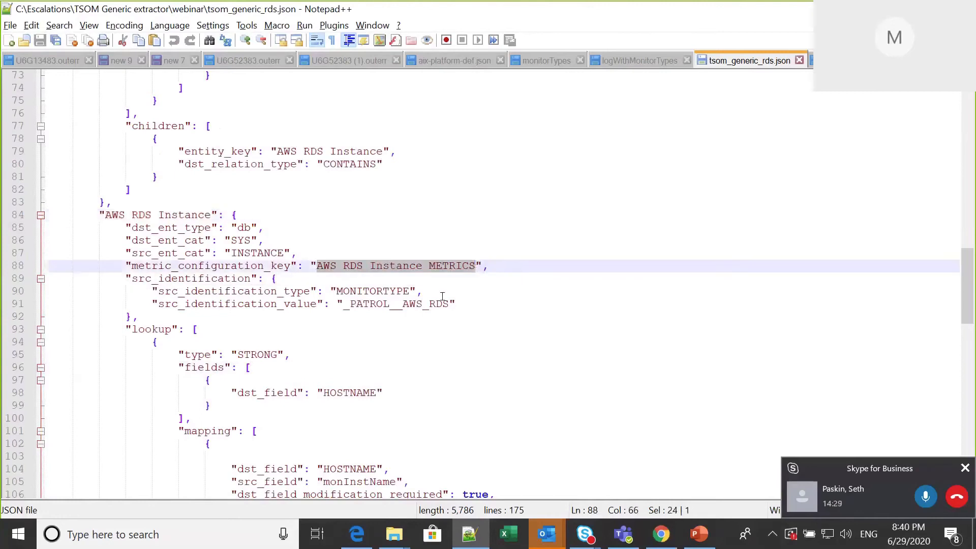
left_click_drag(343, 304, 449, 304)
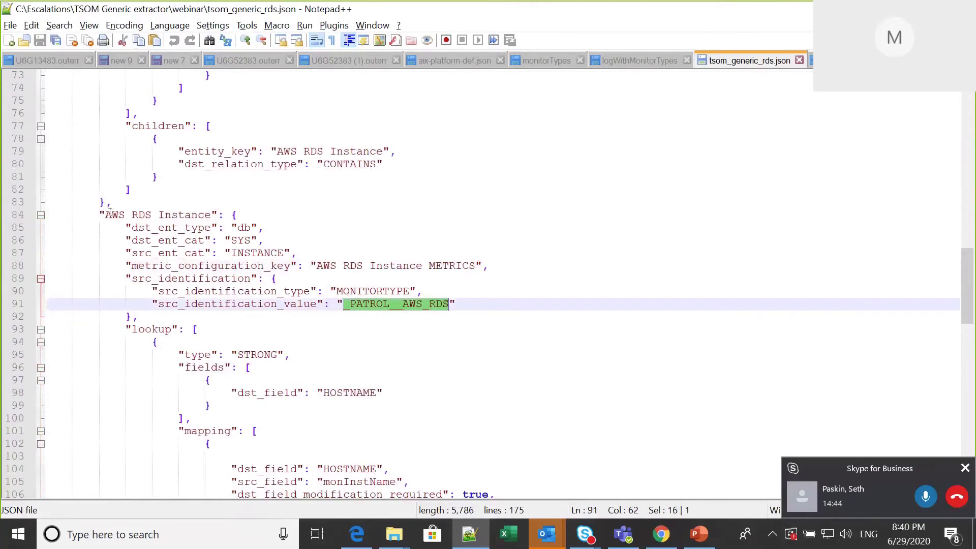
left_click_drag(106, 213, 214, 212)
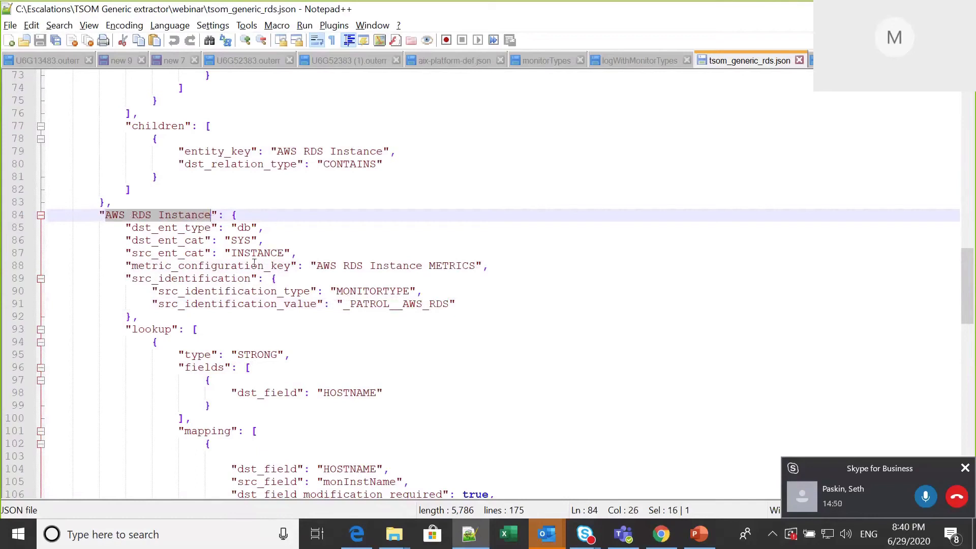
Step: Search tsom_generic_rds.json for "AWS RDS Instance METRICS" to relate the entity's metric configuration key to the metrics section
left_click_drag(315, 265, 478, 267)
key("ctrl+f")
key("Return")
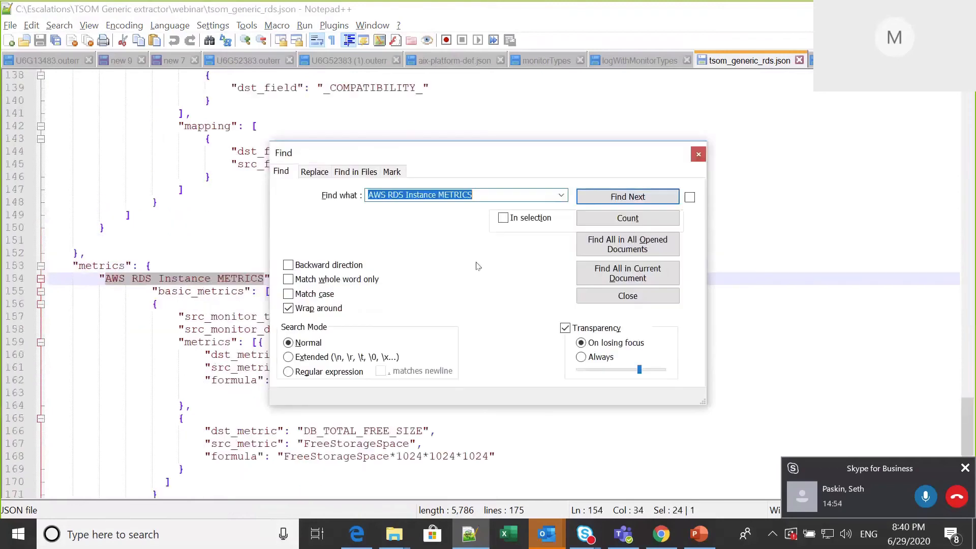
key("Return")
key("Escape")
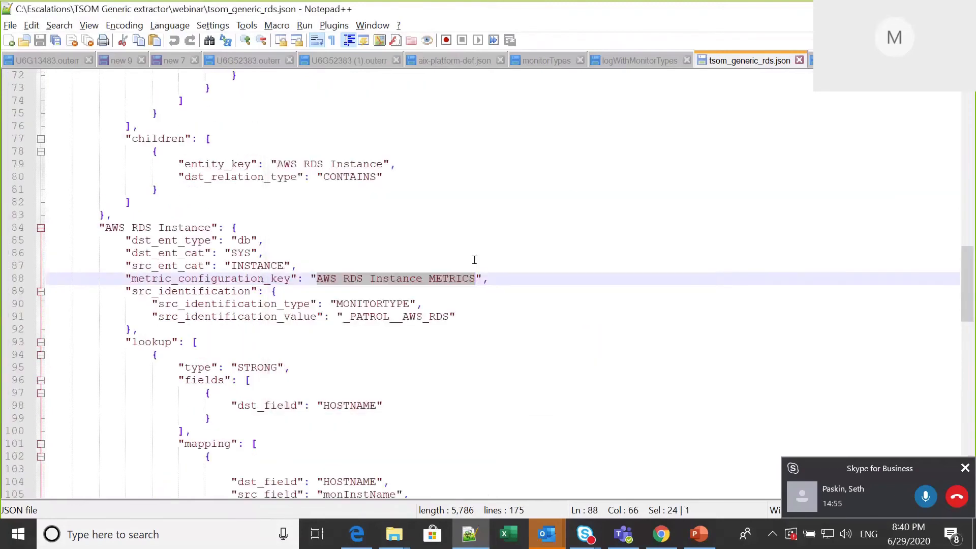
Step: Highlight the src_identification_value field and its _PATROL__AWS_RDS value in the AWS RDS Instance entity
left_click_drag(156, 316, 318, 317)
double_click(258, 320)
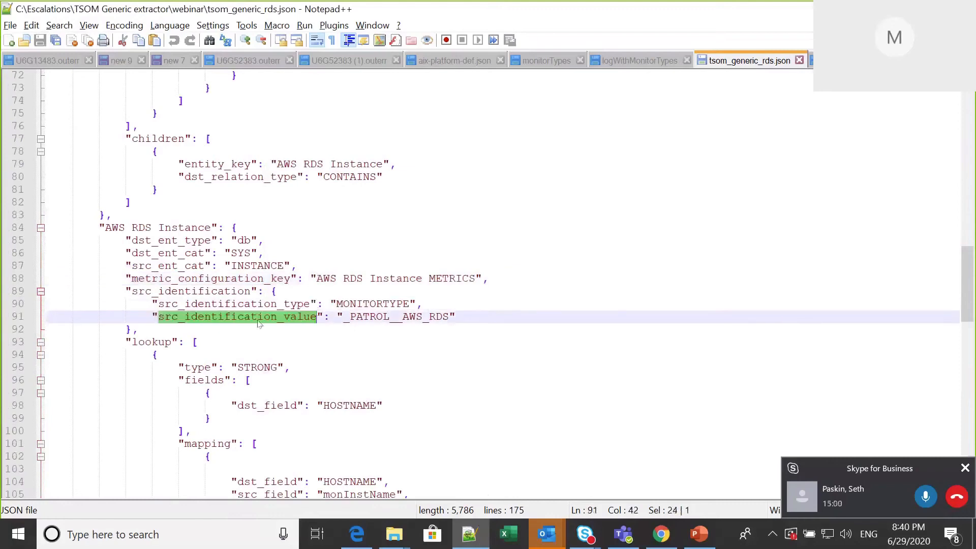
left_click(346, 316)
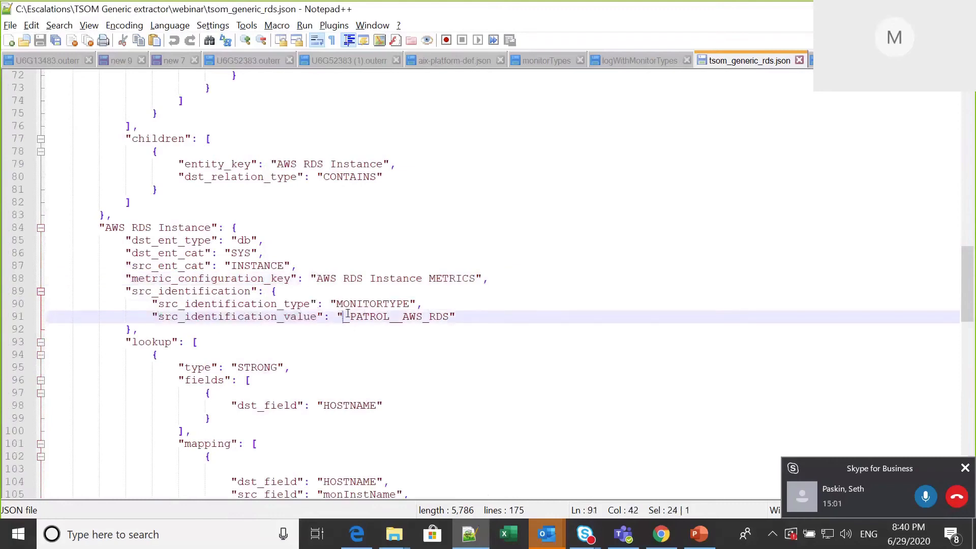
left_click_drag(347, 314, 443, 316)
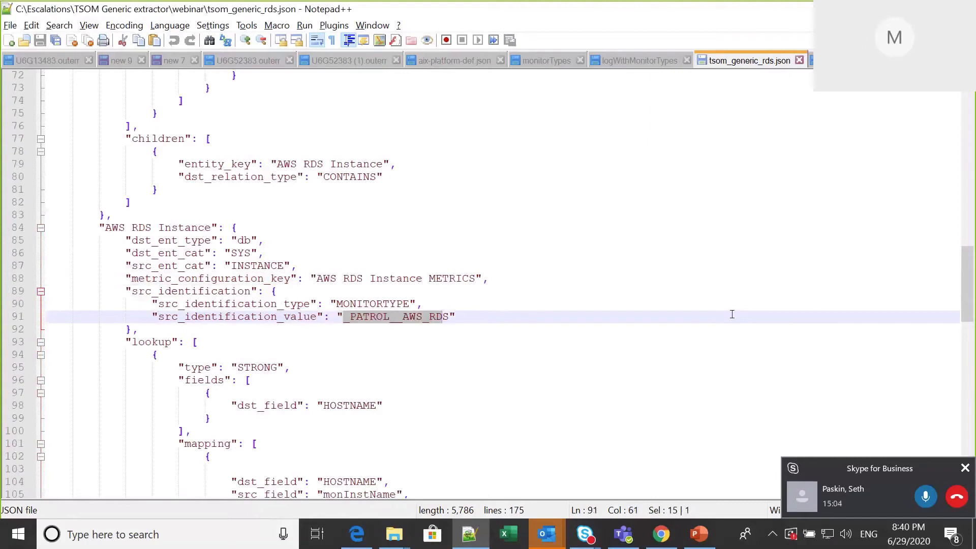
Step: Switch to TrueSight in Chrome and select the AWS Account monitor in the device's monitor list
scroll(442, 317, "up", 20)
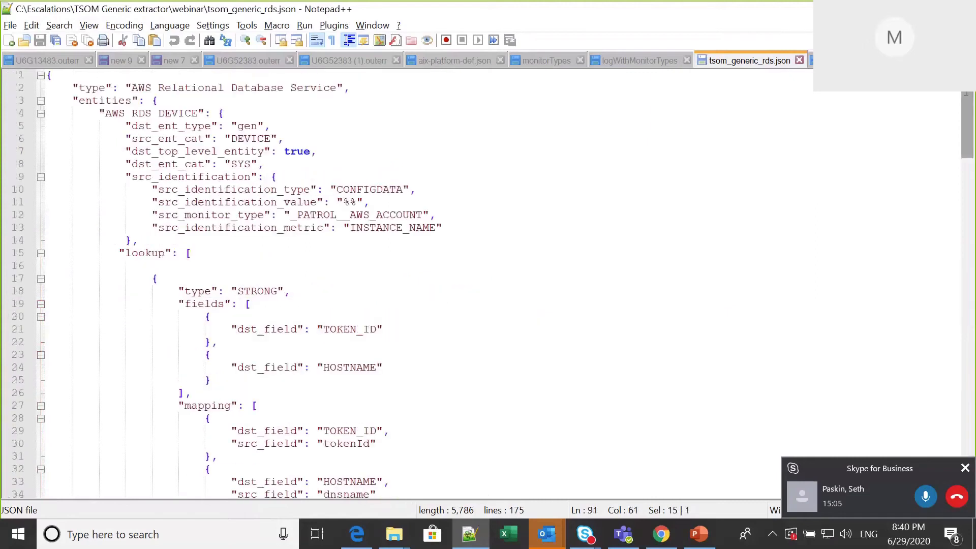
left_click(662, 535)
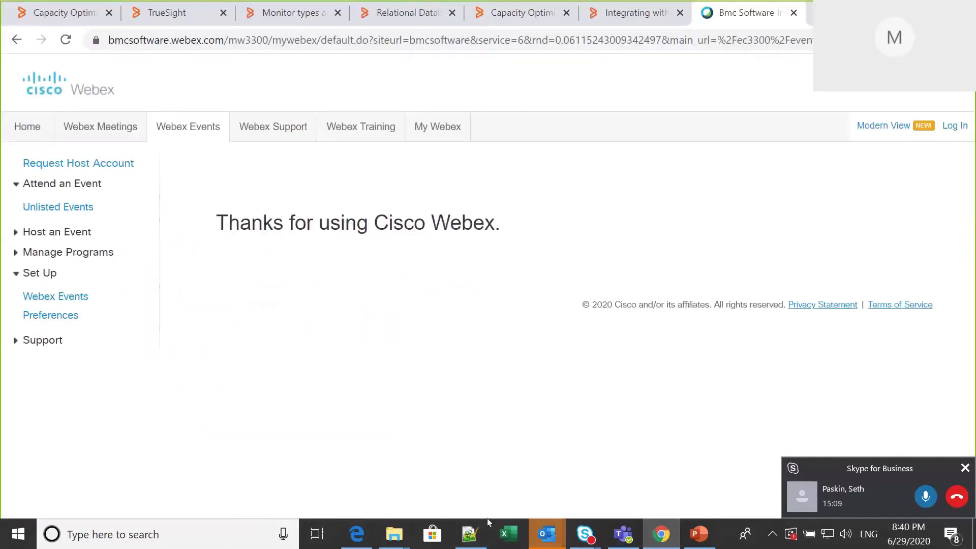
mouse_move(665, 535)
left_click(168, 13)
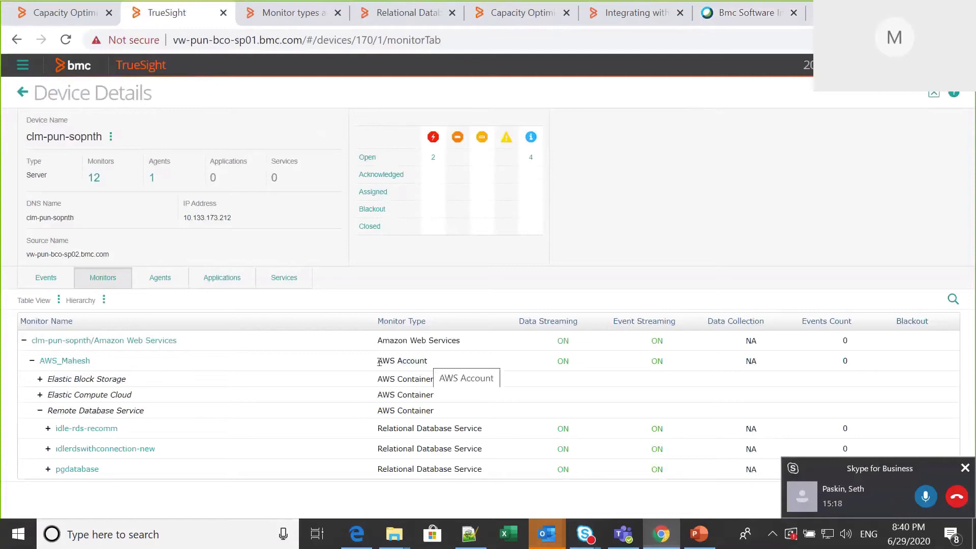
left_click(429, 365)
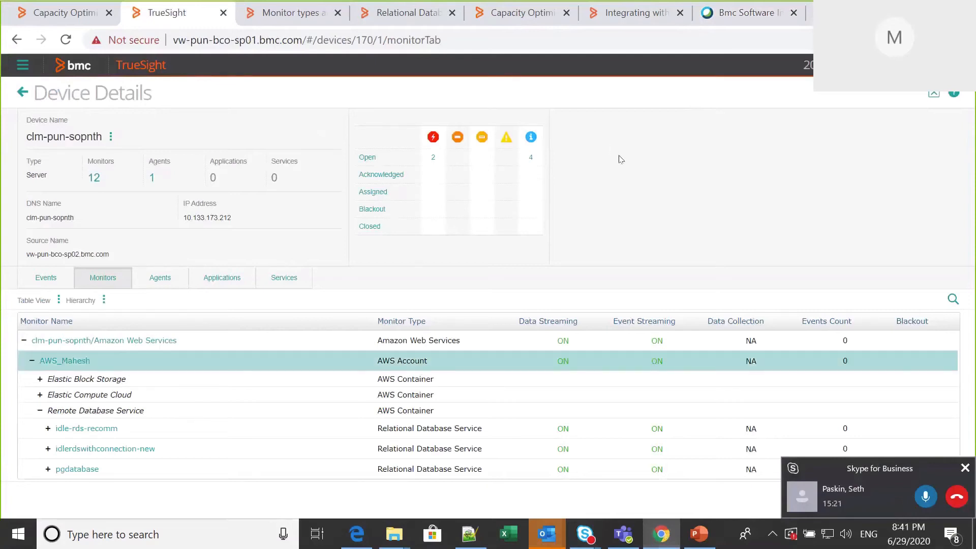
left_click(544, 32)
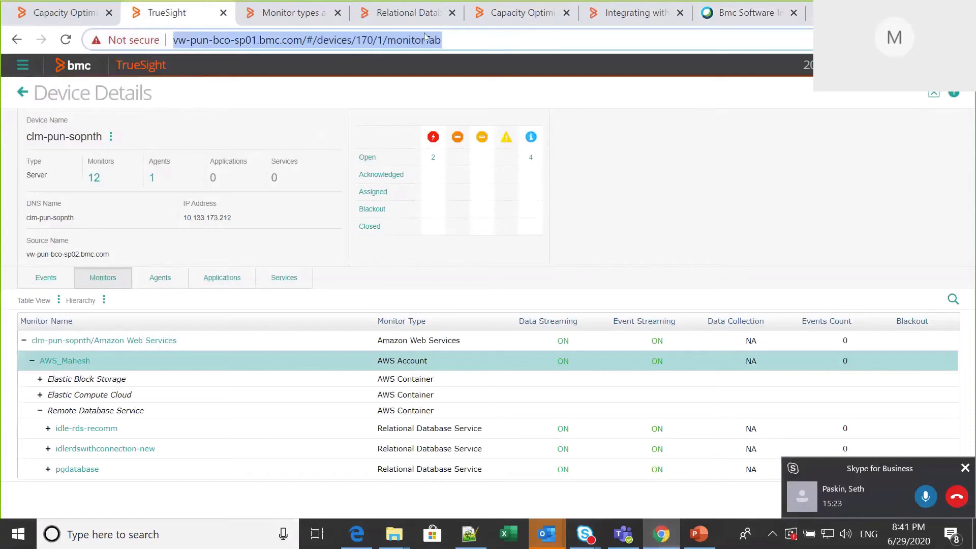
Step: Compare AWS_ACCOUNT in the Monitor types and attributes documentation with the JSON's src_monitor_type, highlighting its _PATROL__ prefix
left_click(297, 16)
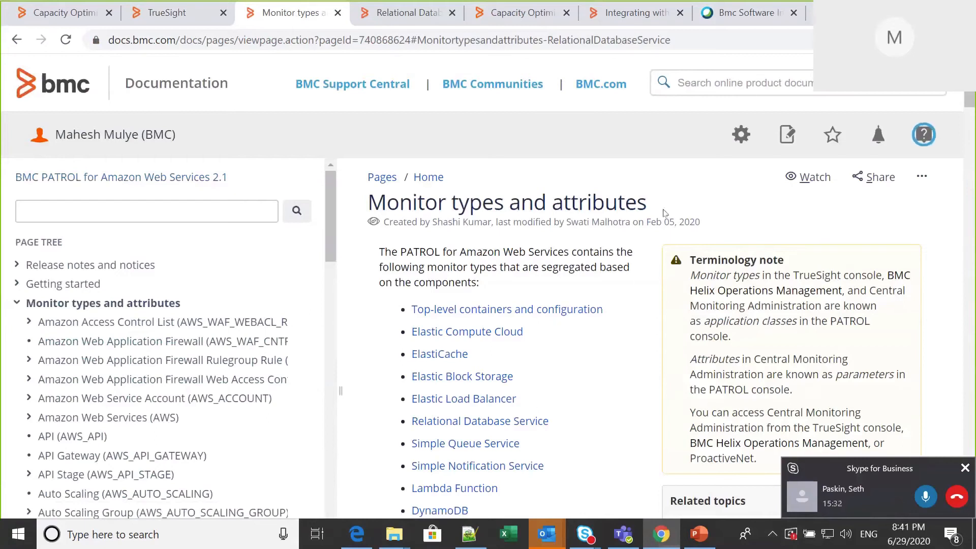
left_click_drag(973, 93, 974, 155)
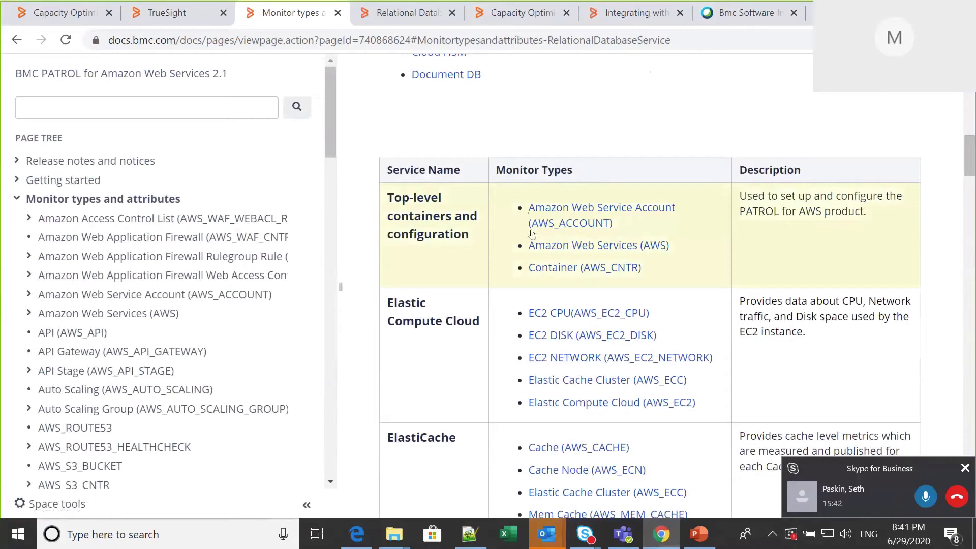
left_click(473, 532)
left_click_drag(288, 215, 350, 215)
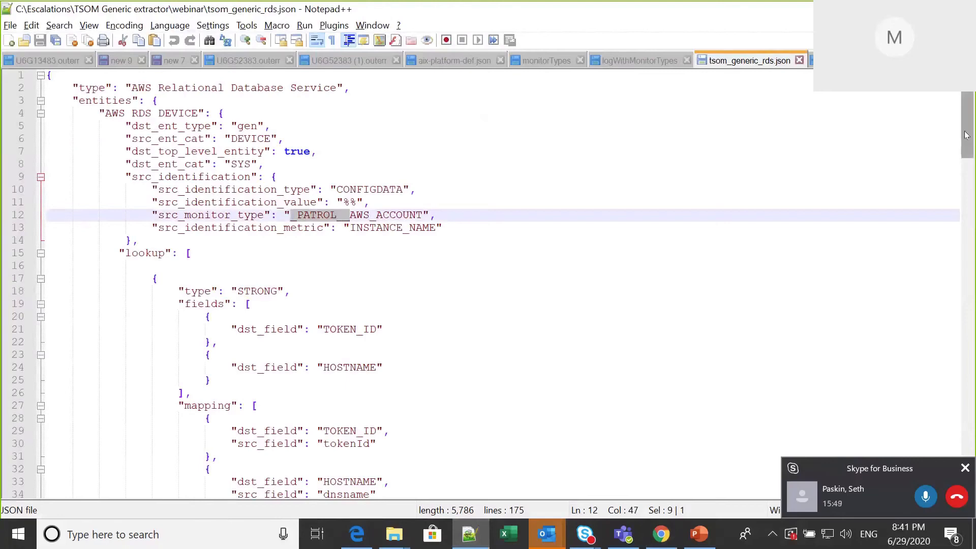
Step: Locate Relational Database Service (AWS_RDS) in the documentation table and highlight the _PATROL__ prefix in the RDS entity's src_identification_value
key("alt+Tab")
scroll(973, 160, "down", 1)
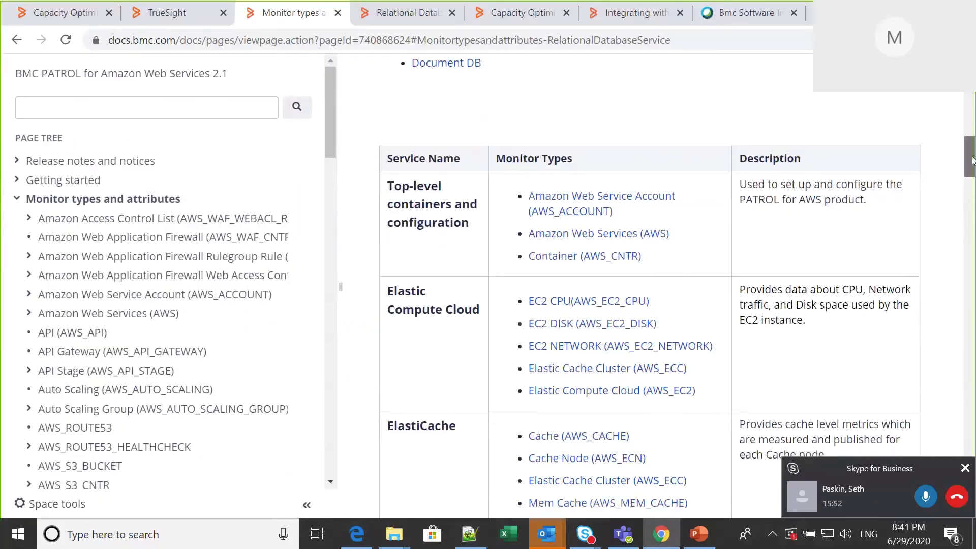
scroll(972, 161, "down", 6)
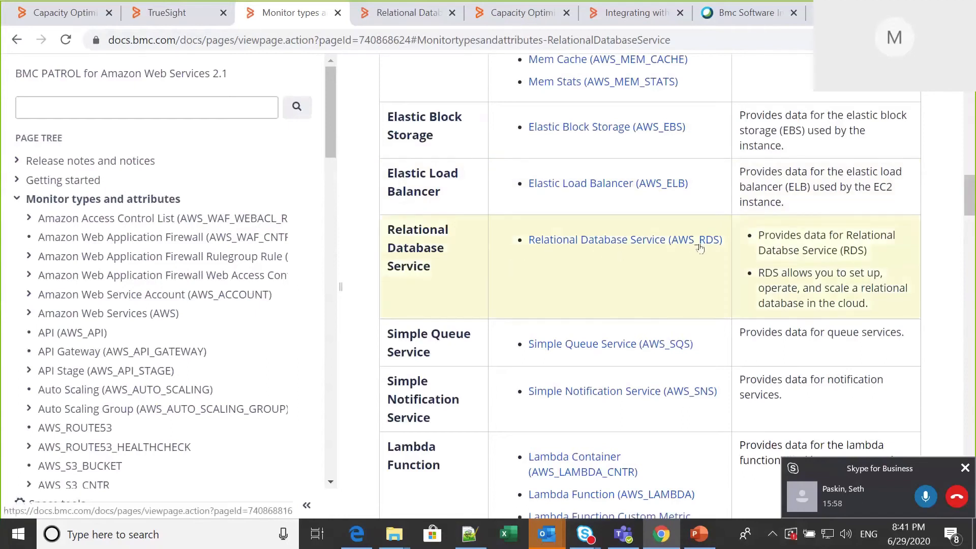
key("alt+Tab")
left_click_drag(969, 153, 973, 329)
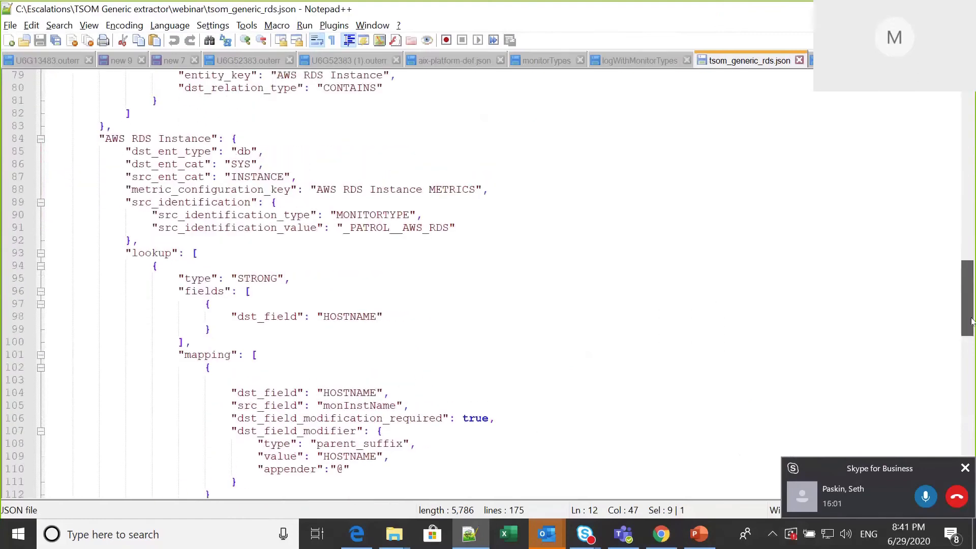
left_click_drag(340, 227, 402, 228)
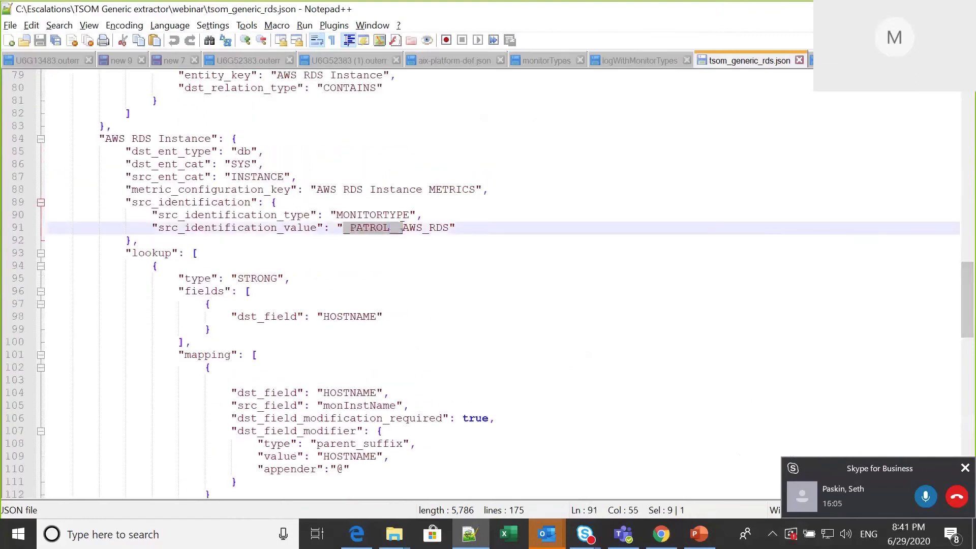
left_click(579, 251)
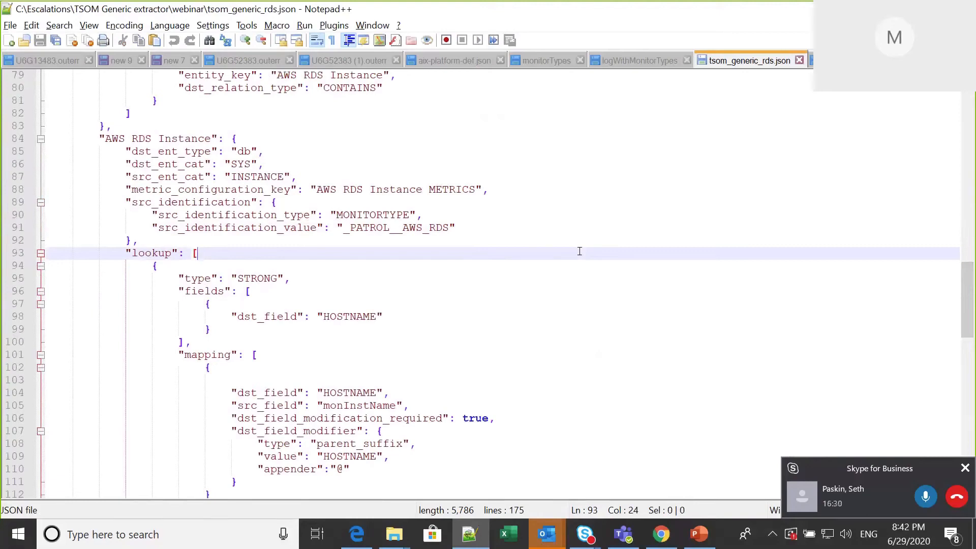
Step: Open the logWithMonitorTypes file and review the ETL run configuration at its beginning, including the general.log.level=5 line
left_click(617, 61)
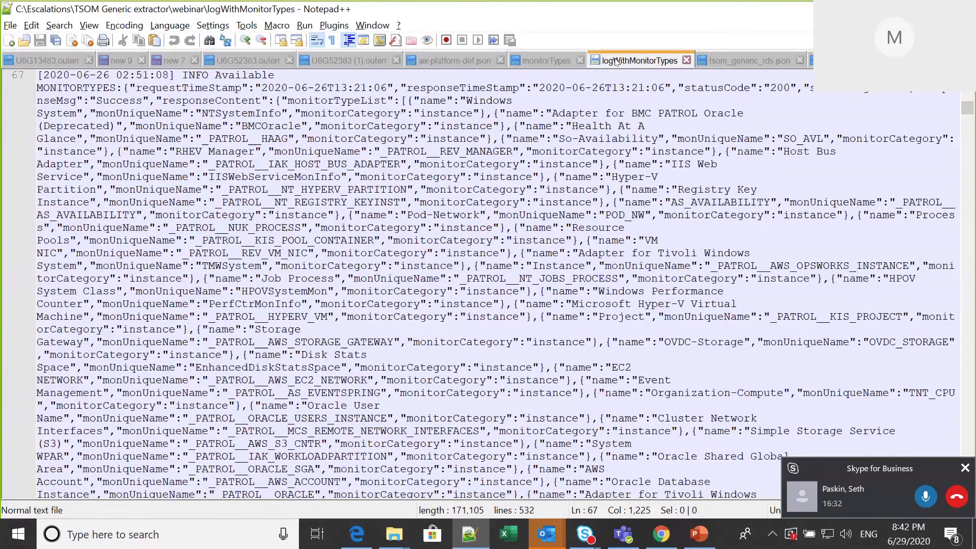
left_click_drag(967, 112, 966, 87)
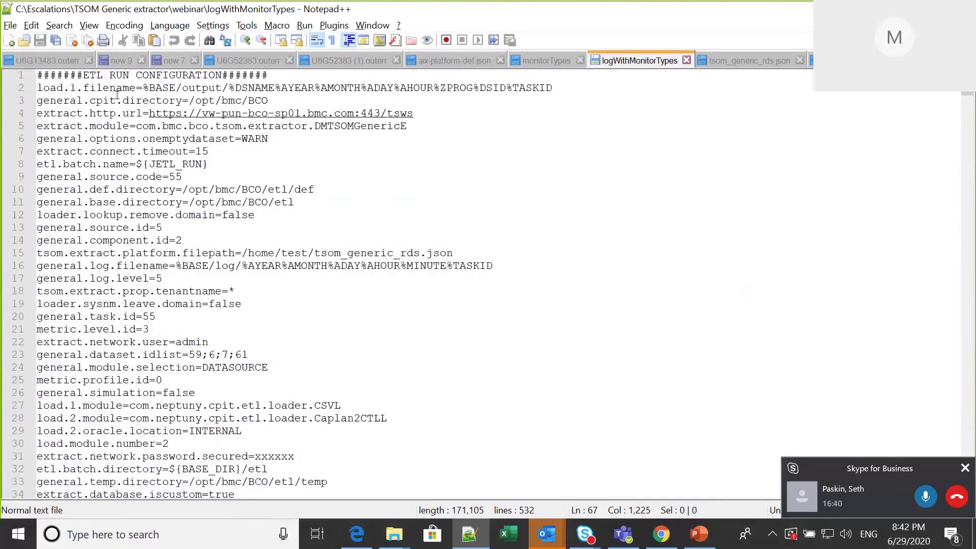
left_click(412, 217)
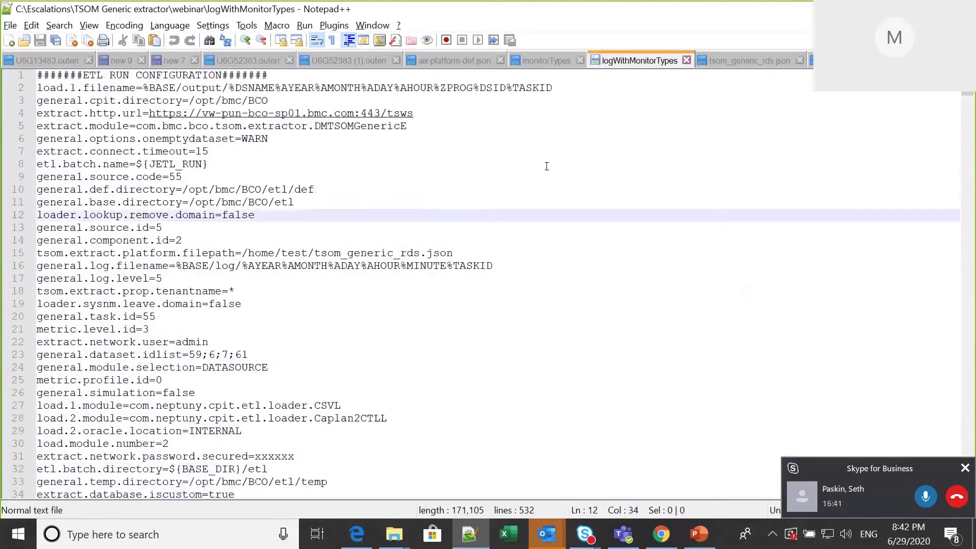
left_click_drag(170, 277, 36, 279)
left_click(492, 206)
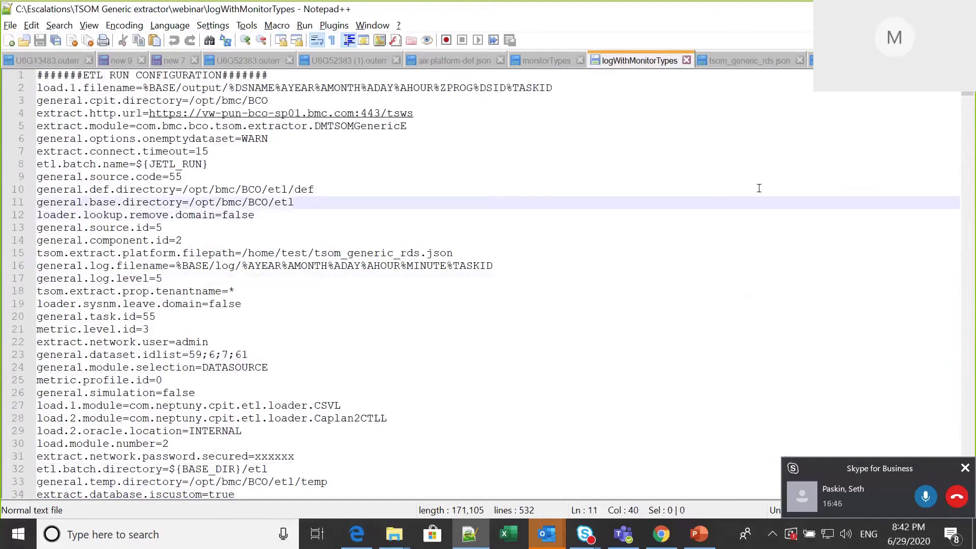
Step: Bring up the text search in the log file, and check the AWS Account monitor's type name in TrueSight
key("ctrl+f")
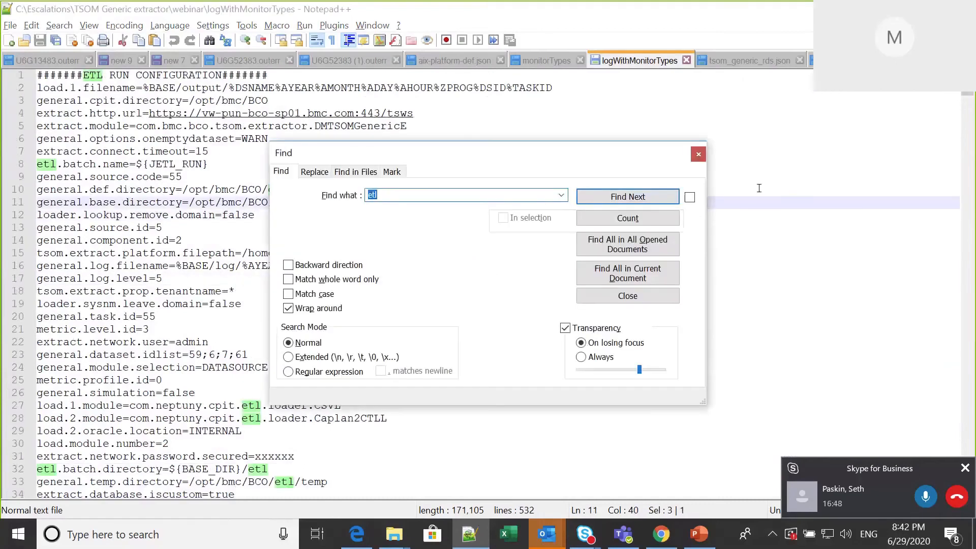
left_click(662, 539)
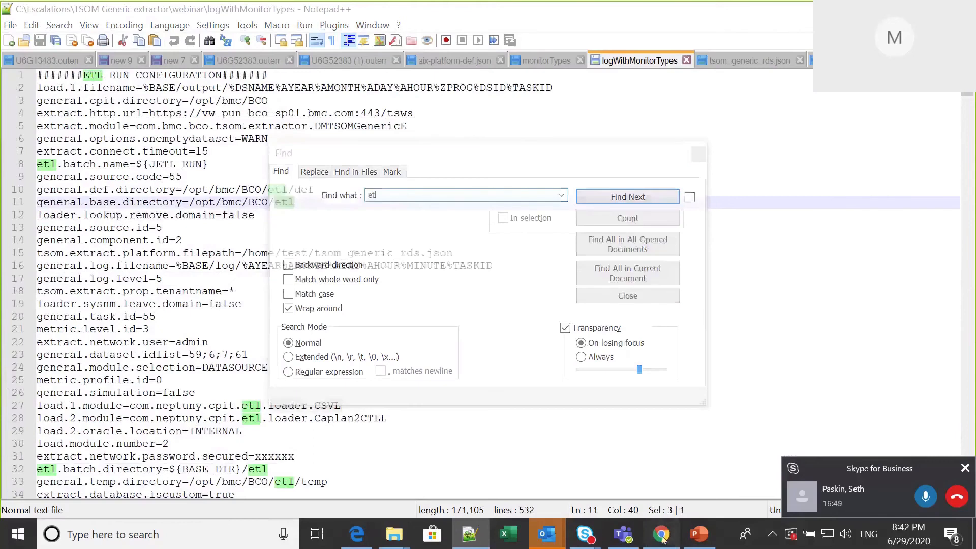
key("ctrl+shift+Tab")
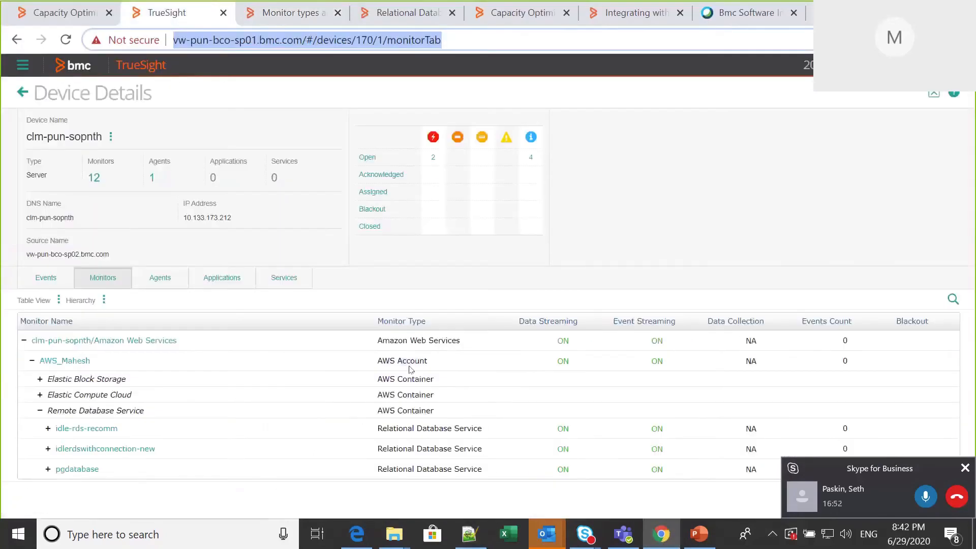
left_click(124, 358)
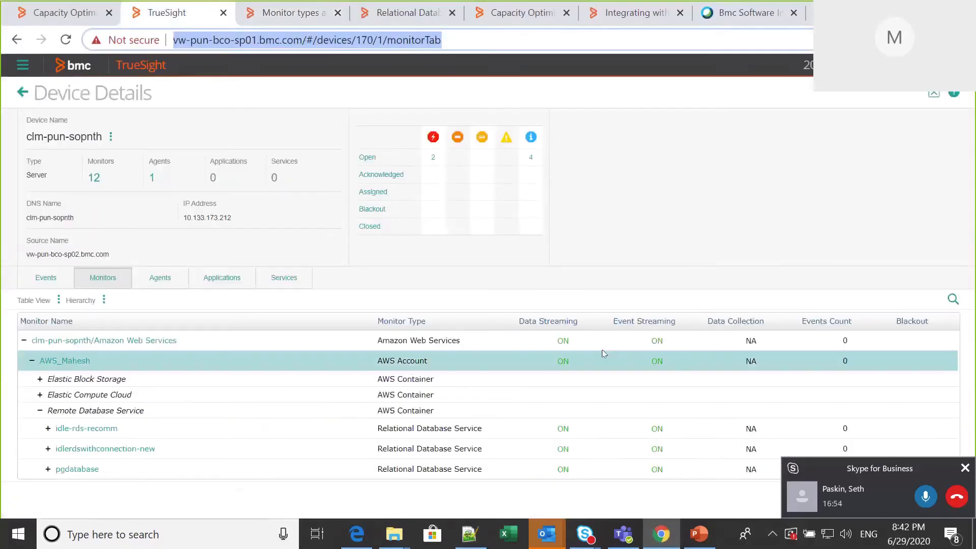
Step: Search logWithMonitorTypes for "AWS Account" and highlight its monitor unique name _PATROL__AWS_ACCOUNT
left_click(470, 540)
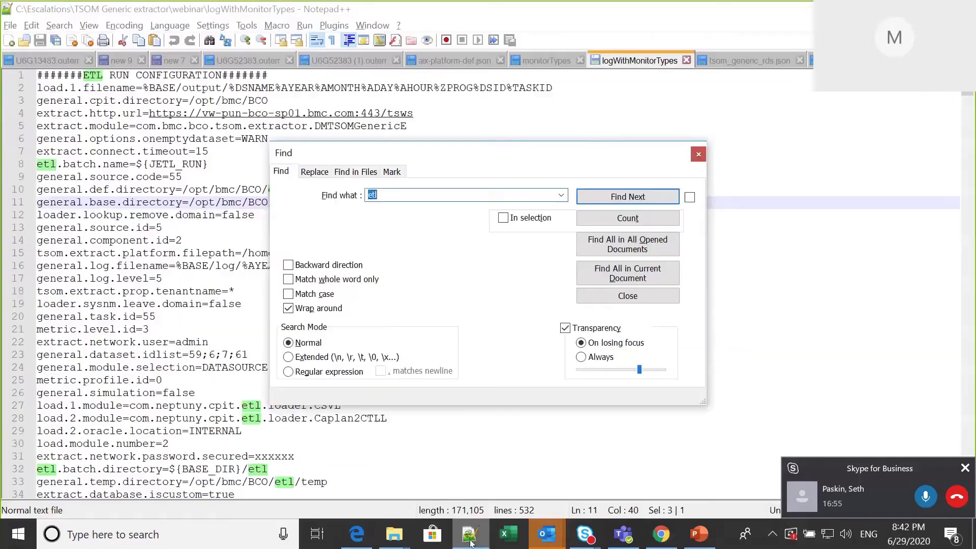
left_click(560, 196)
left_click(389, 219)
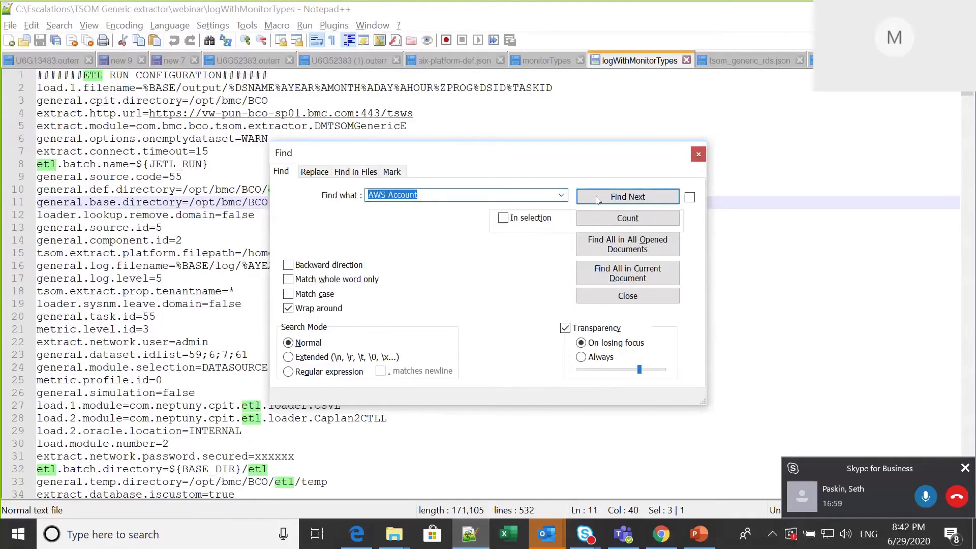
left_click(659, 203)
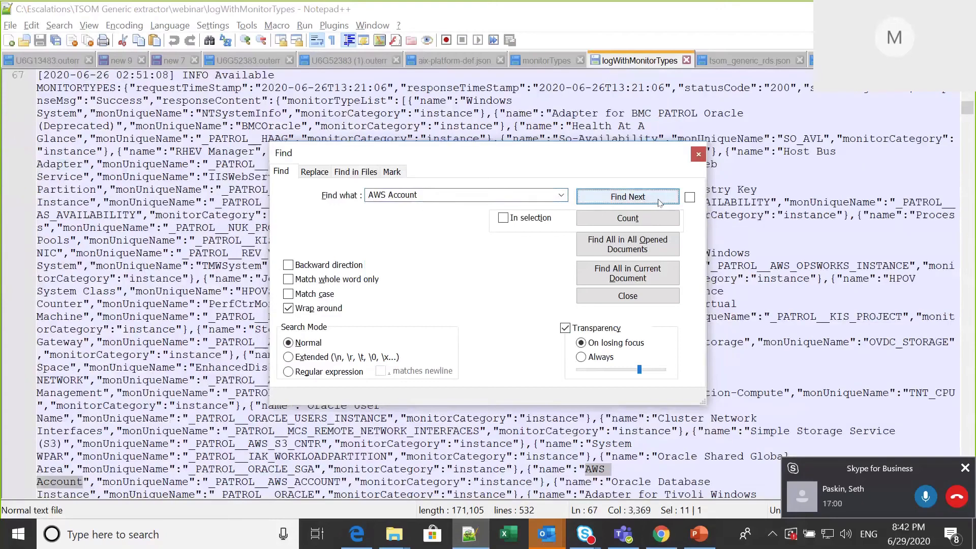
key("Escape")
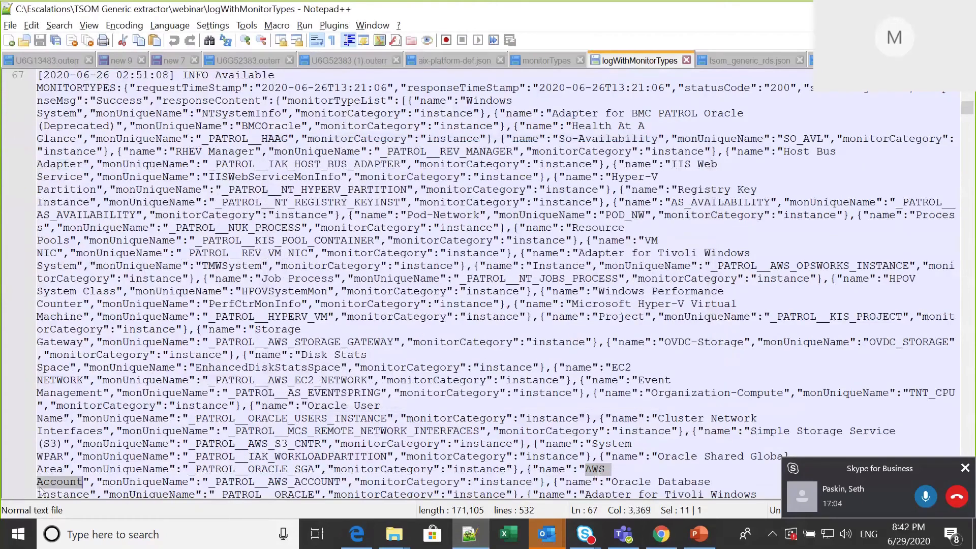
left_click_drag(208, 480, 341, 482)
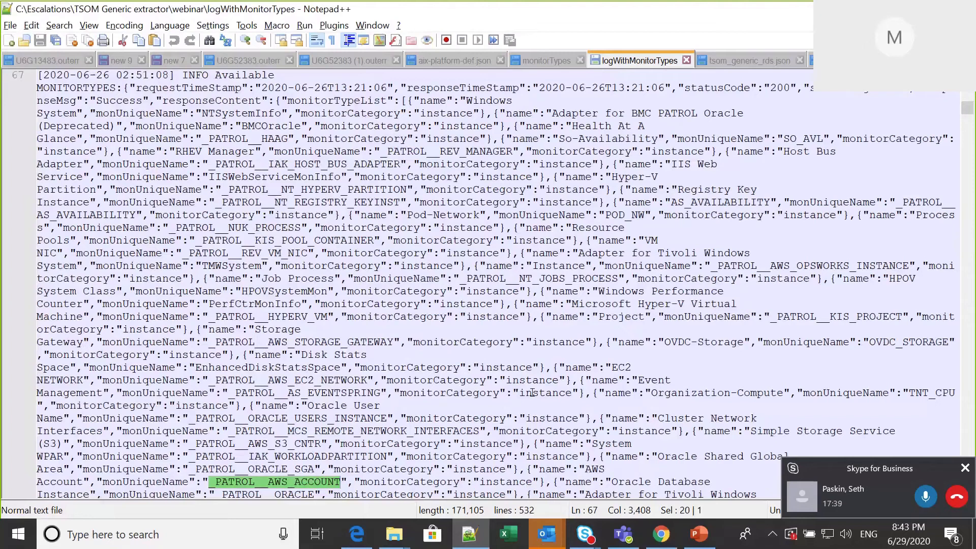
Step: Review the entities in tsom_generic_rds.json, highlighting the DEVICE src_ent_cat and locating the AWS RDS Instance entity's src_identification block
left_click(654, 542)
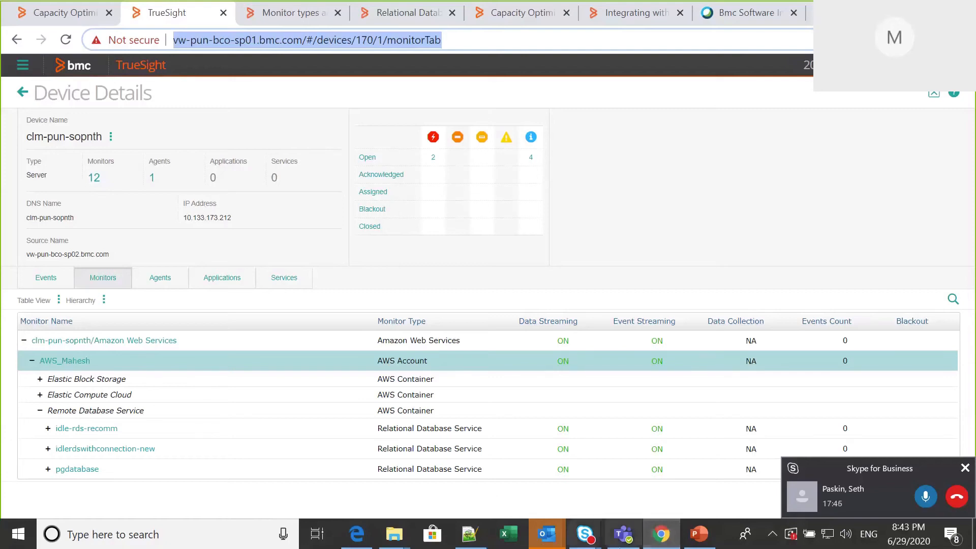
left_click(469, 538)
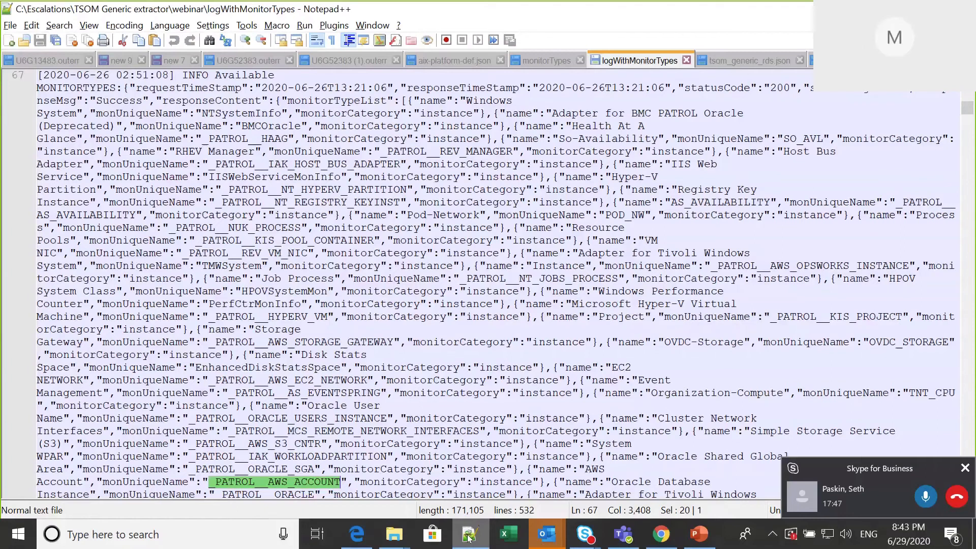
key("ctrl+Tab")
double_click(259, 138)
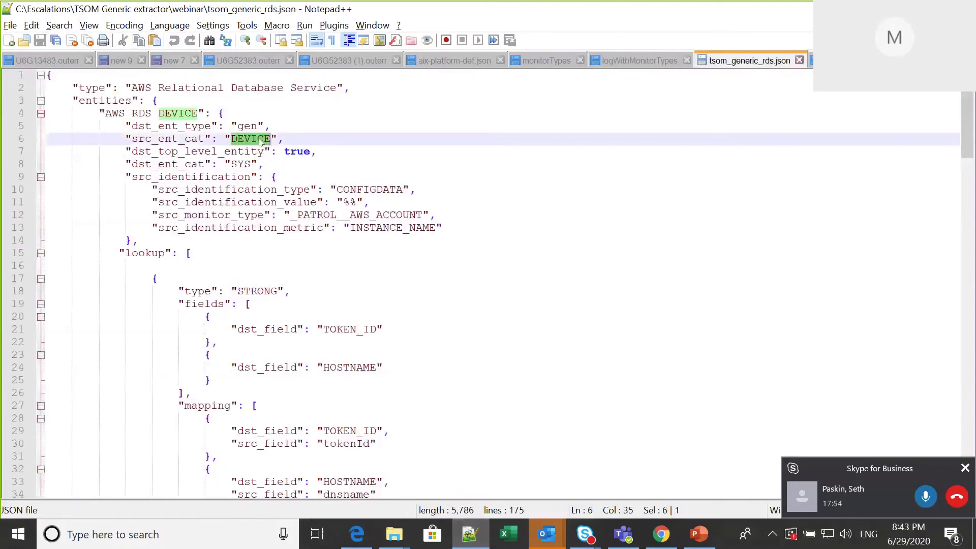
left_click(536, 214)
left_click_drag(972, 130, 974, 281)
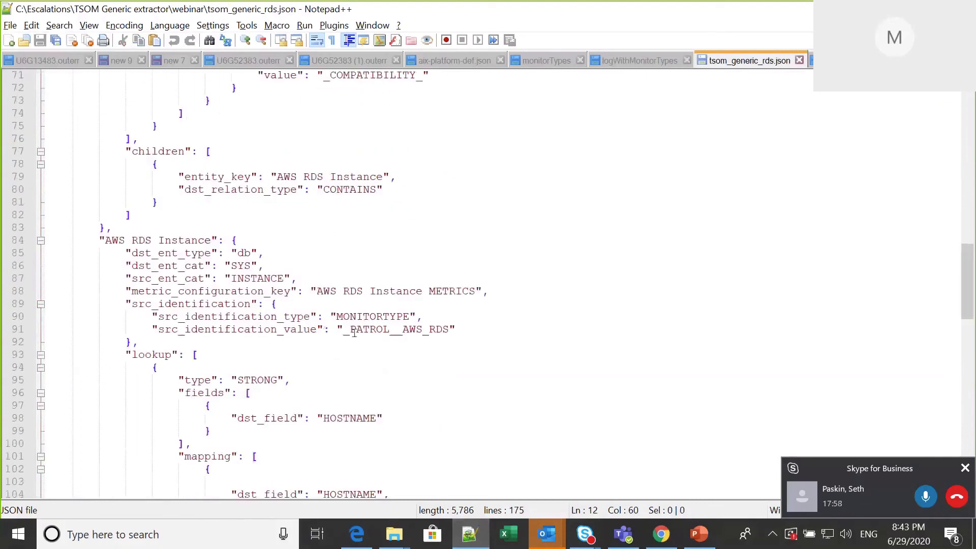
left_click(517, 317)
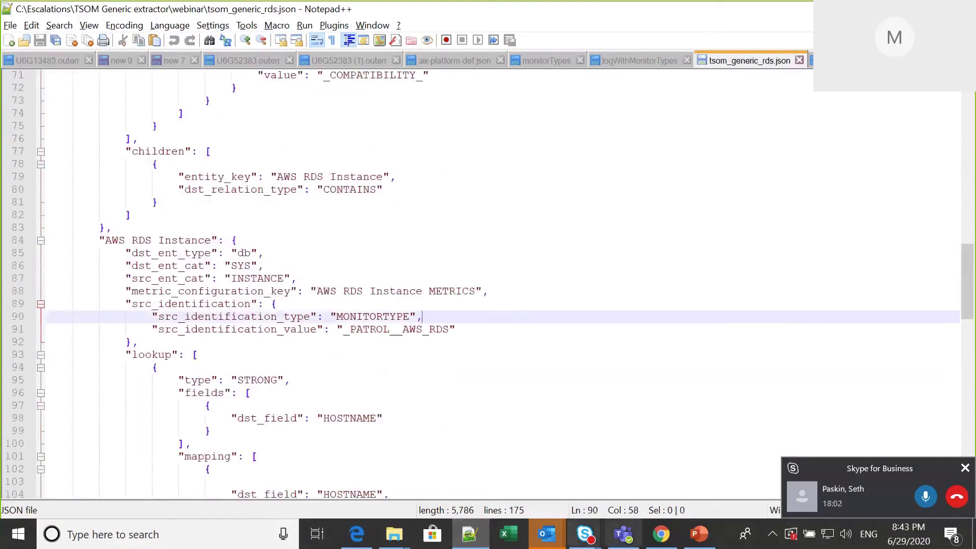
Step: Switch to TrueSight Capacity Optimization, open the clm-pun-sopnth system under the Generic Extractor domain, and highlight its name
left_click(654, 539)
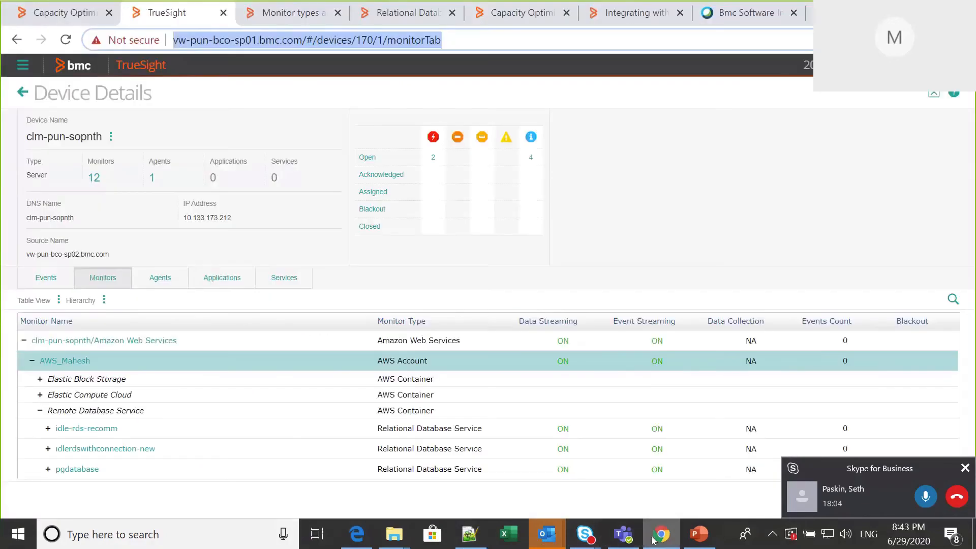
left_click(79, 12)
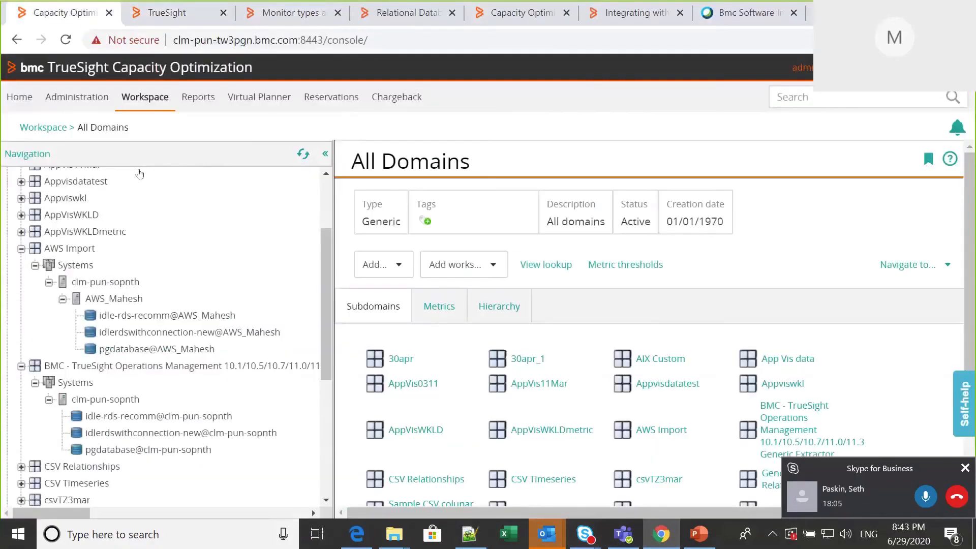
left_click(92, 401)
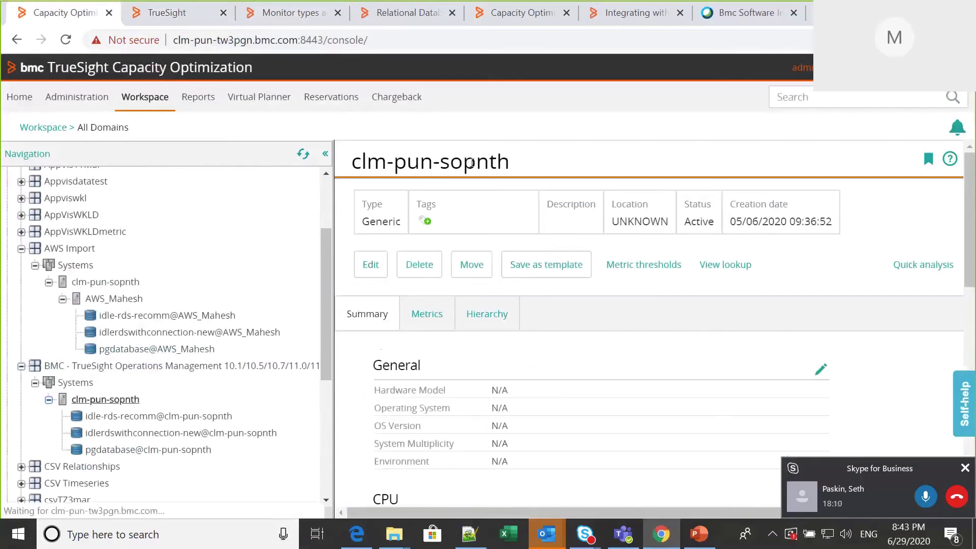
left_click_drag(507, 162, 351, 163)
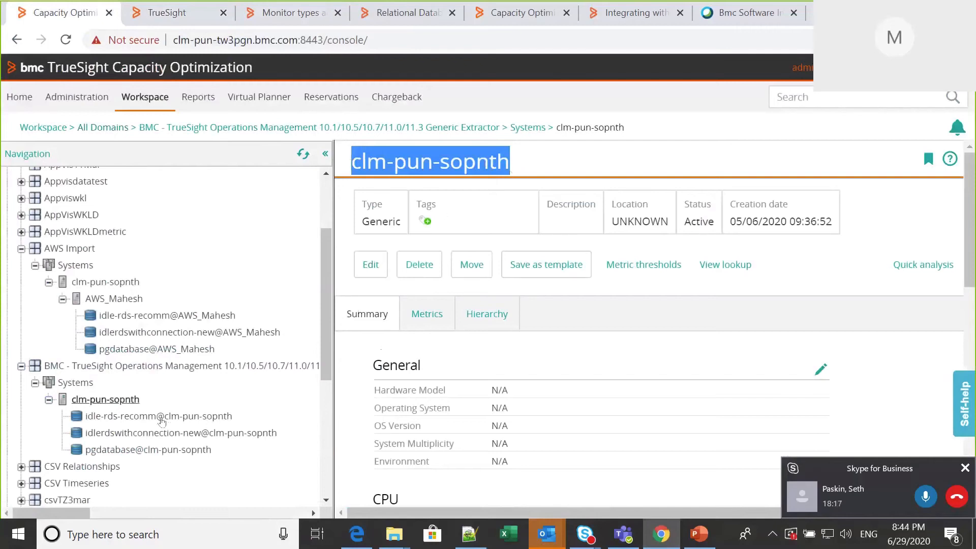
Step: Open tsom_generic_rds1.json and highlight its AWS RDS DEVICE entity name
left_click(190, 21)
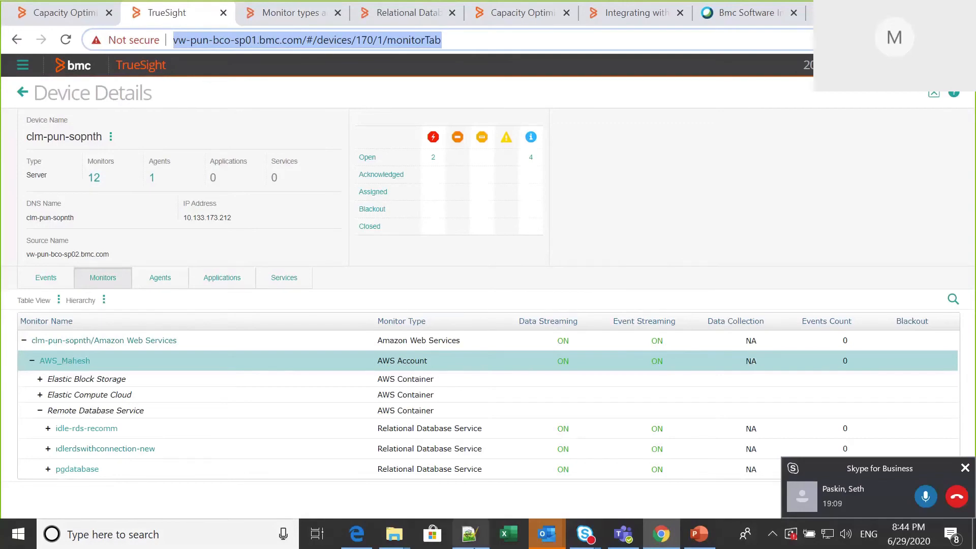
left_click(471, 539)
left_click(844, 60)
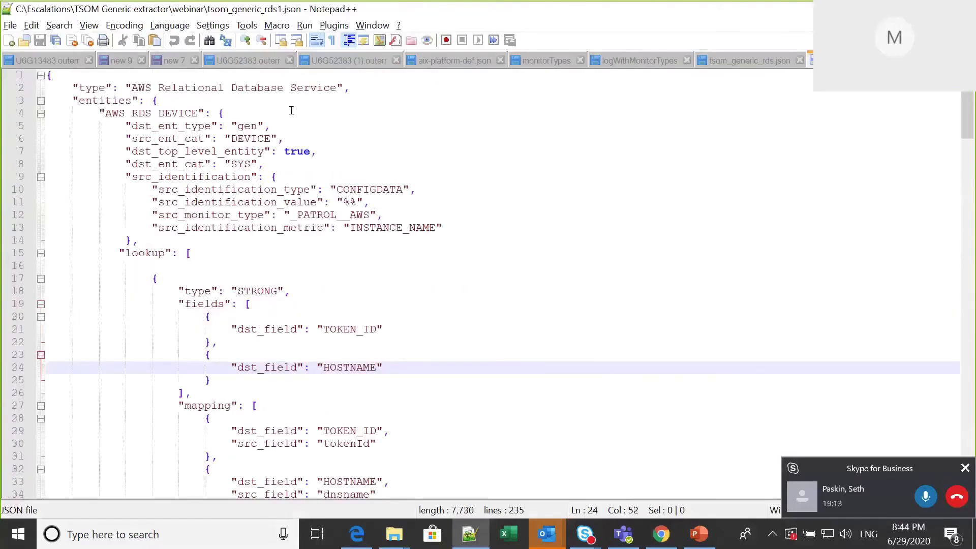
left_click_drag(104, 113, 198, 113)
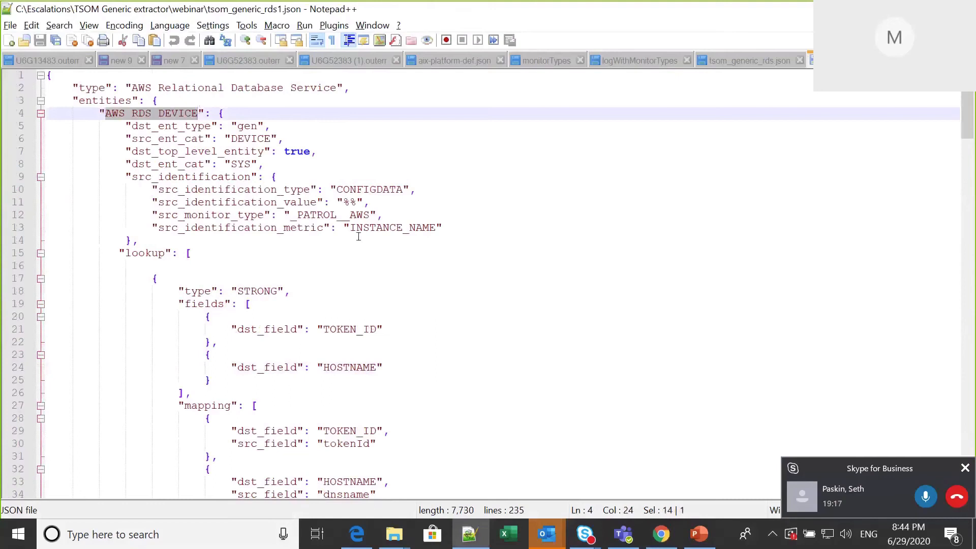
Step: Search logWithMonitorTypes for TrueSight's top-level monitor type "Amazon Web Services" and highlight its monitor unique name _PATROL__AWS
left_click(656, 538)
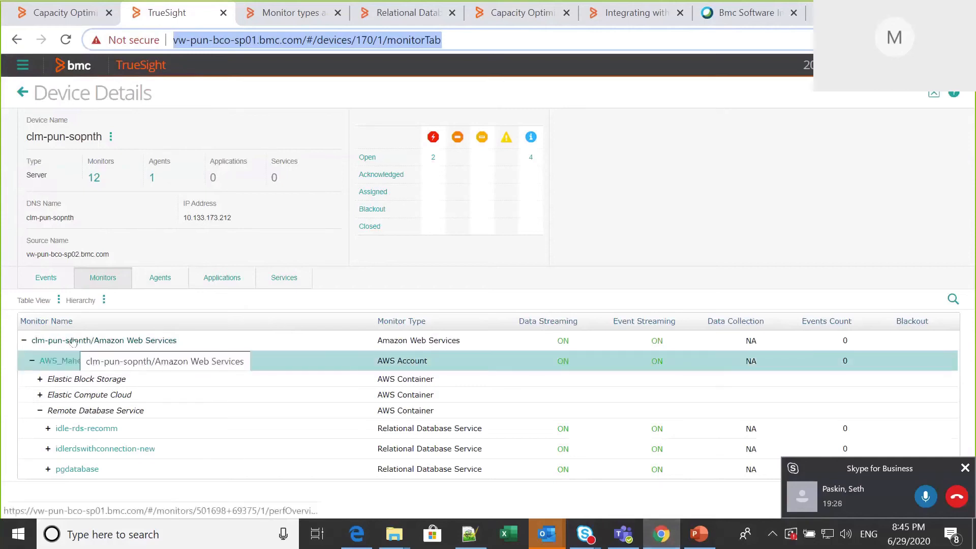
left_click(375, 361)
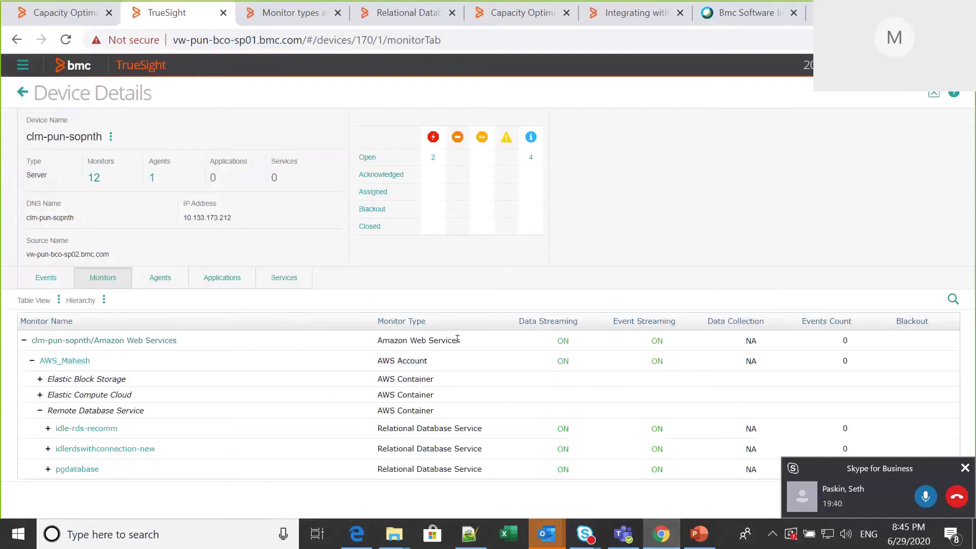
left_click(469, 532)
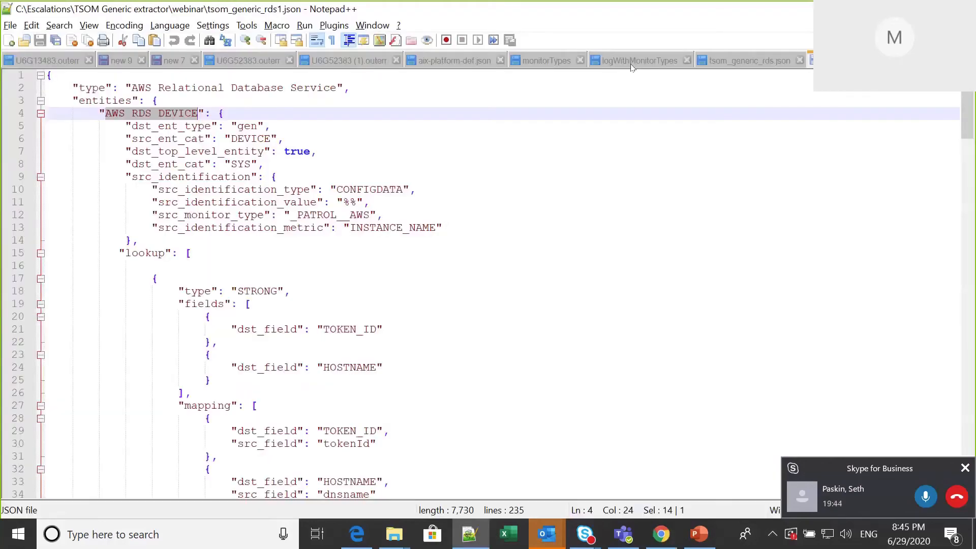
left_click(632, 63)
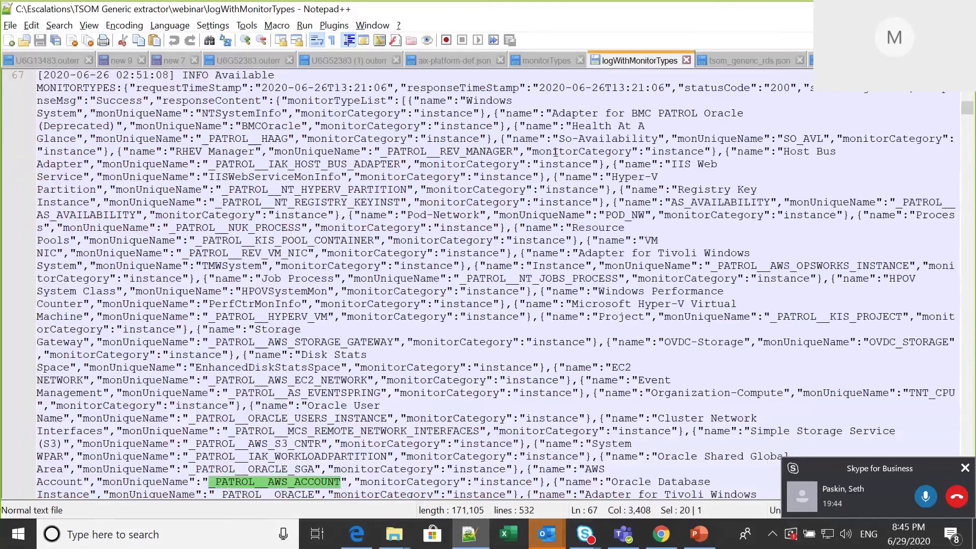
double_click(556, 151)
key("ctrl+f")
left_click(561, 195)
left_click(445, 227)
left_click(667, 201)
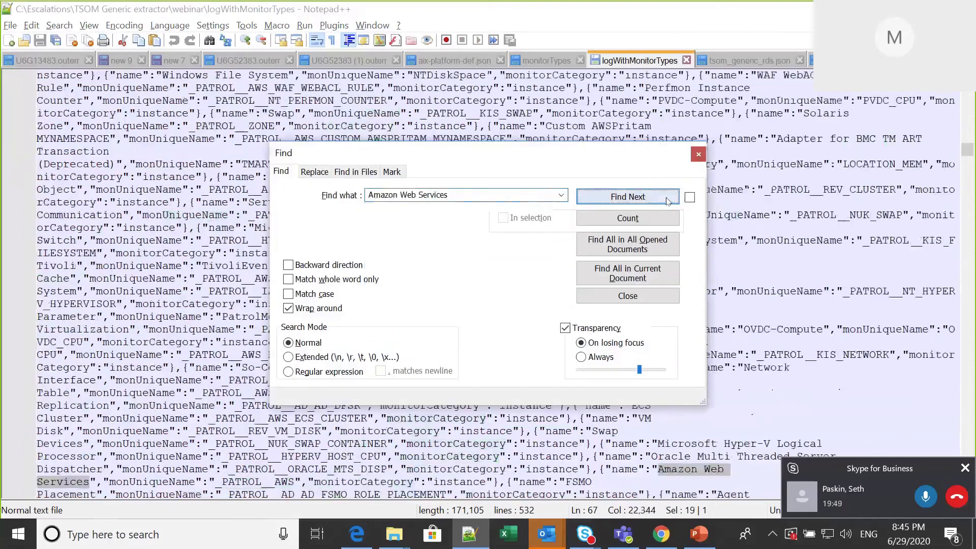
key("Escape")
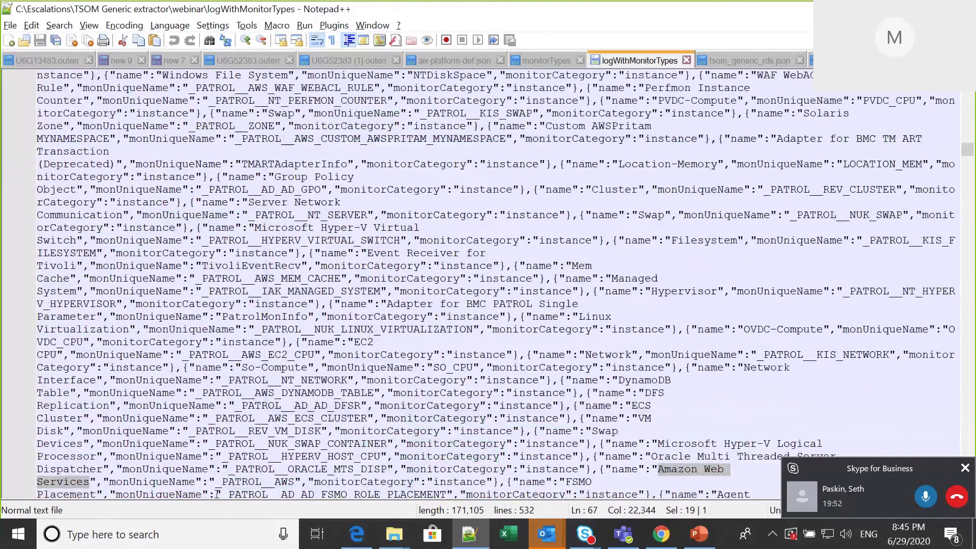
left_click_drag(212, 481, 295, 482)
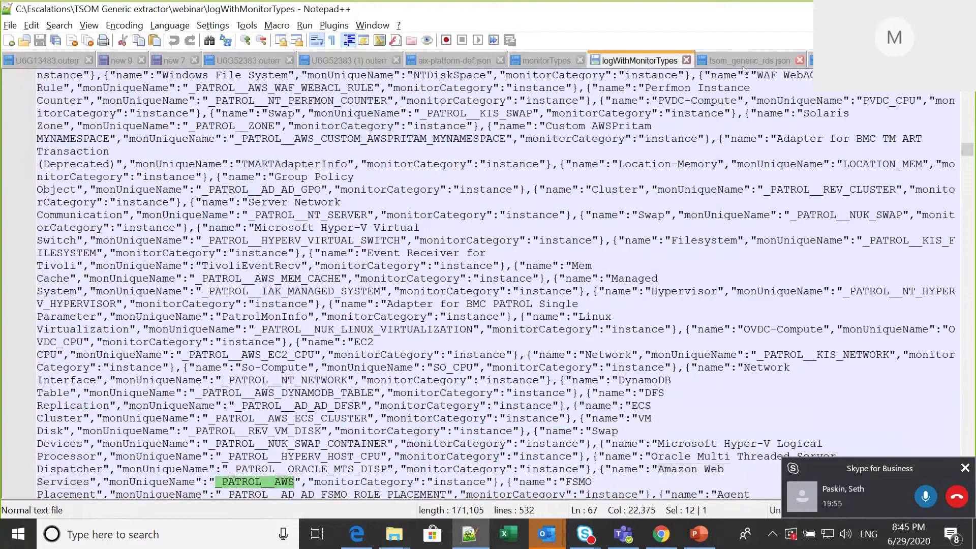
Step: In tsom_generic_rds1.json, highlight the AWS RDS DEVICE entity's src_monitor_type _PATROL__AWS and src_identification_metric INSTANCE_NAME
key("ctrl+Tab")
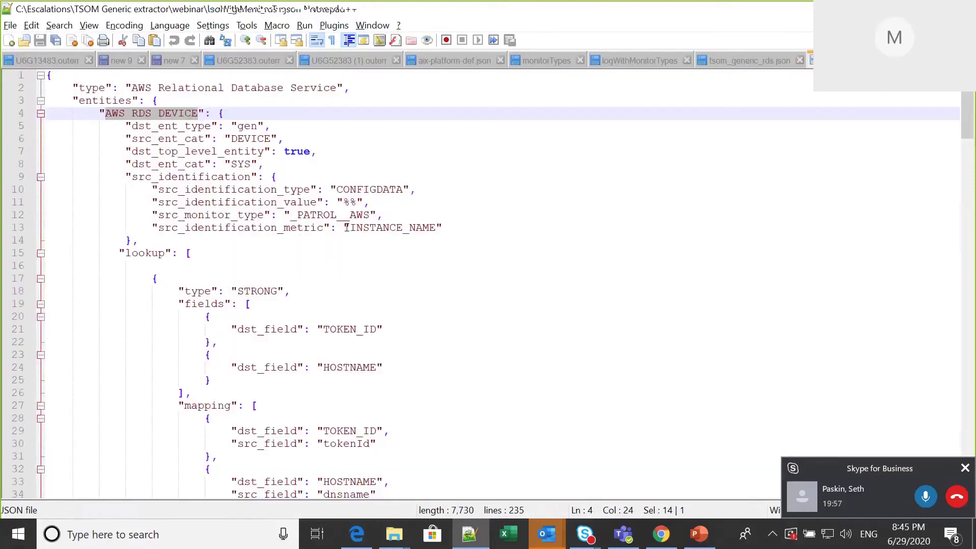
left_click_drag(292, 214, 364, 215)
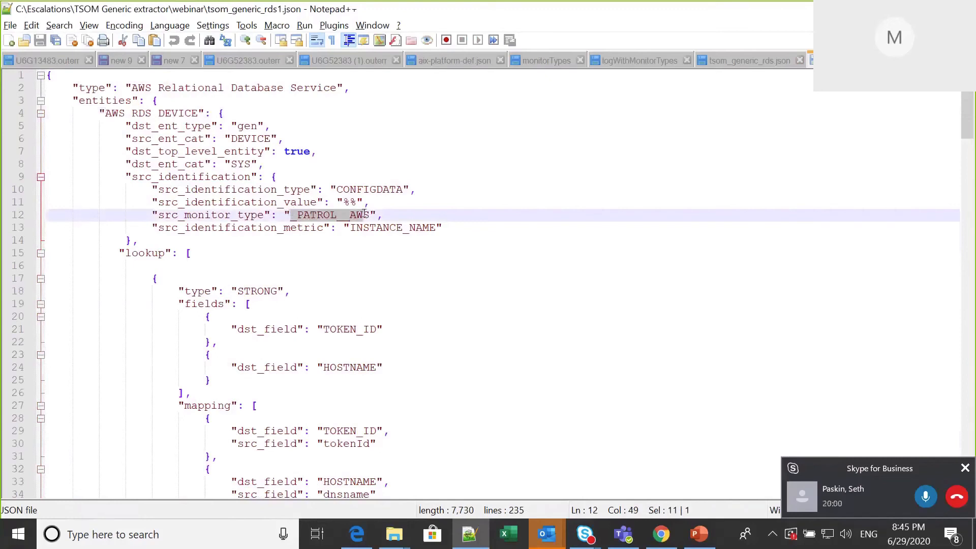
left_click(484, 216)
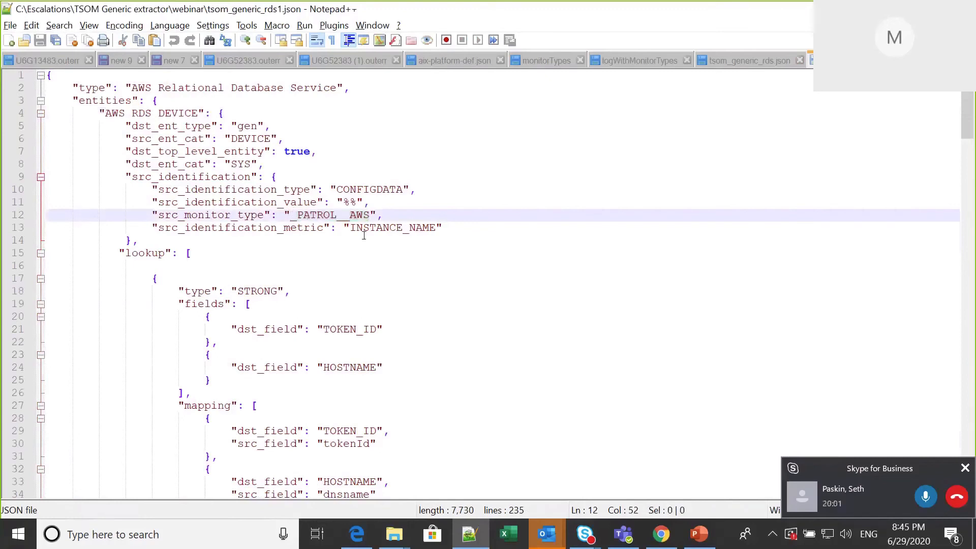
left_click(287, 214)
left_click_drag(286, 216, 439, 227)
left_click(421, 264)
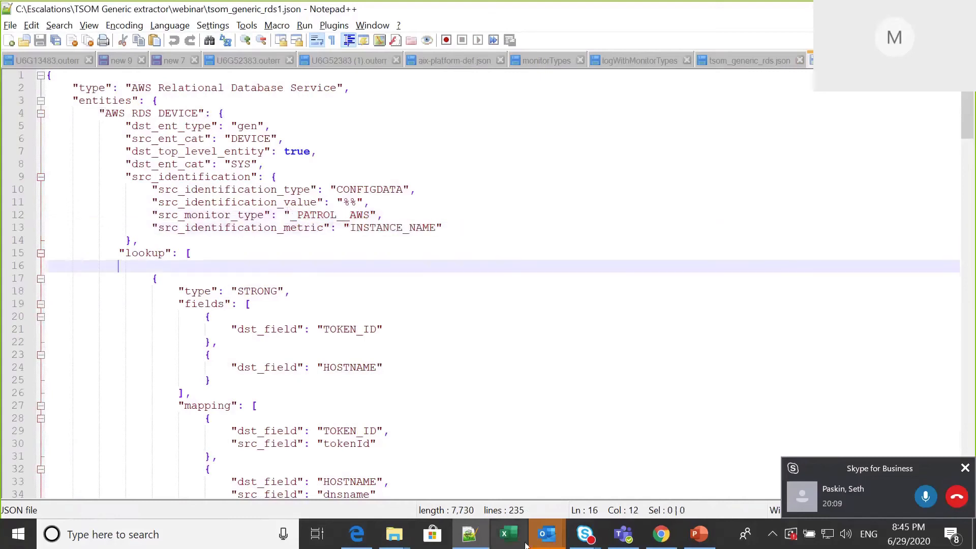
Step: Compare the clm-pun-sopnth/Amazon Web Services monitor in TrueSight with the AWS RDS DEVICE entity, highlighting the entity's name
left_click(660, 534)
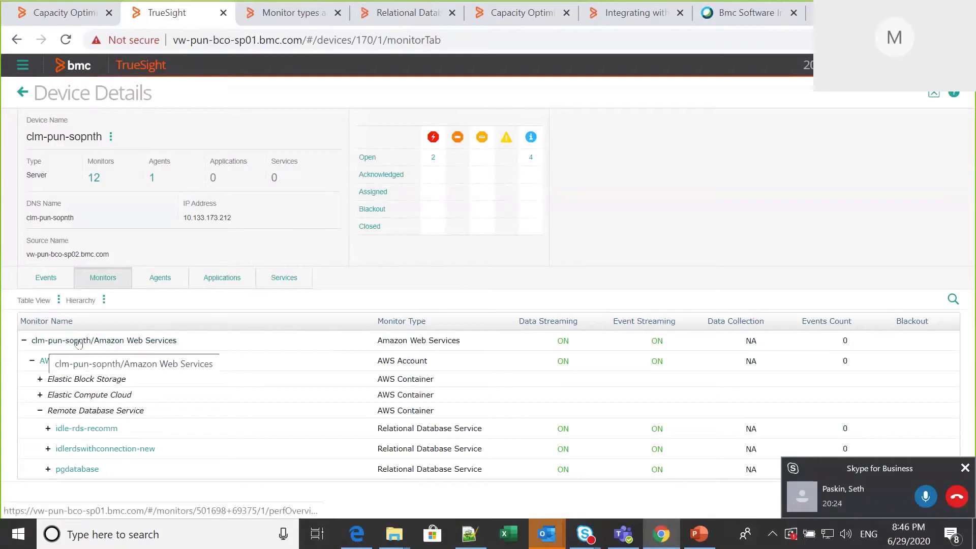
key("alt+Tab")
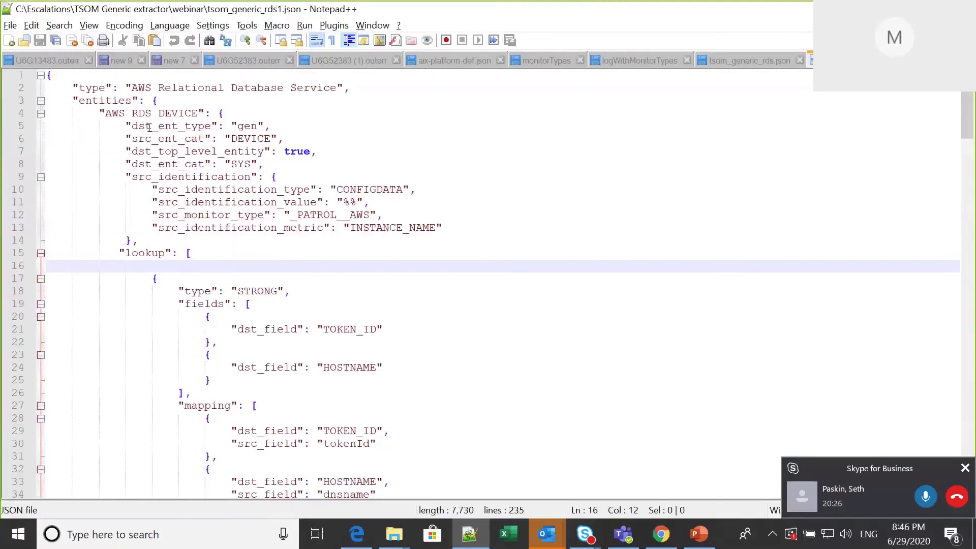
left_click_drag(105, 113, 198, 112)
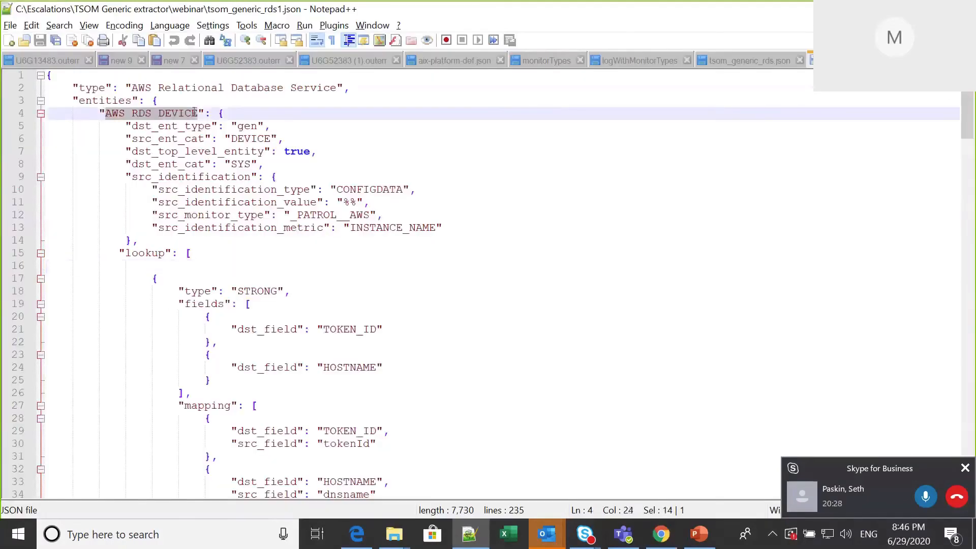
left_click(421, 274)
Step: Locate the AWS RDS DEVICE entity's children block and highlight its entity_key value, AWS Account
left_click_drag(967, 119, 973, 197)
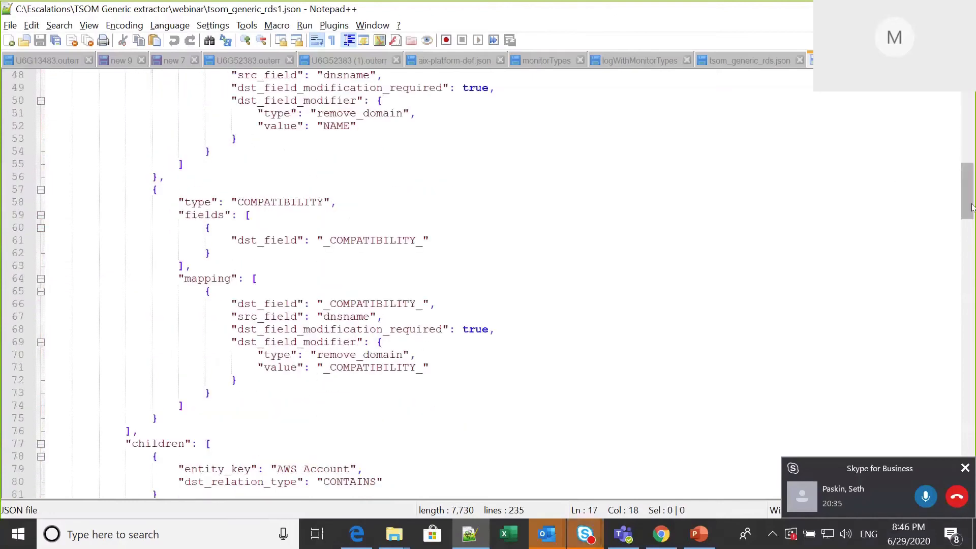
left_click_drag(972, 207, 972, 232)
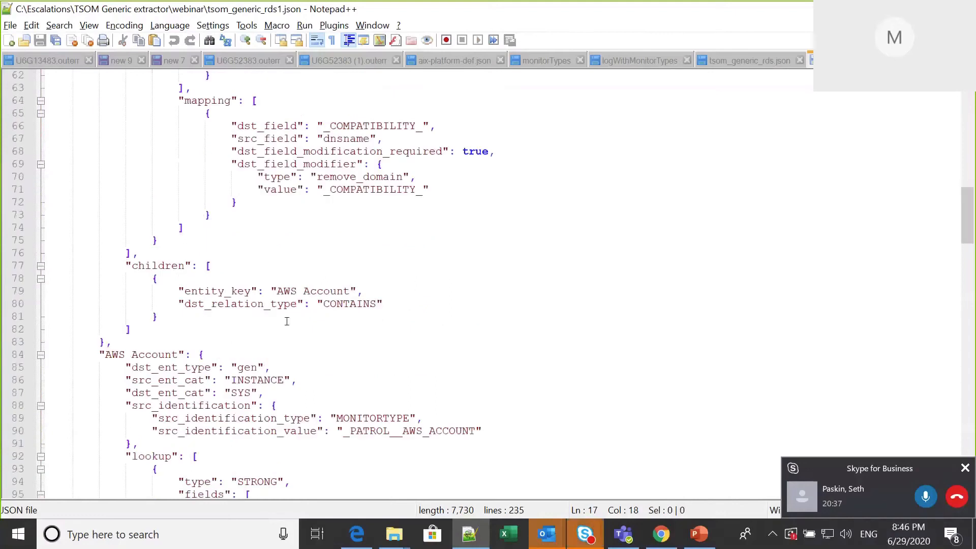
left_click_drag(276, 291, 349, 291)
left_click(423, 316)
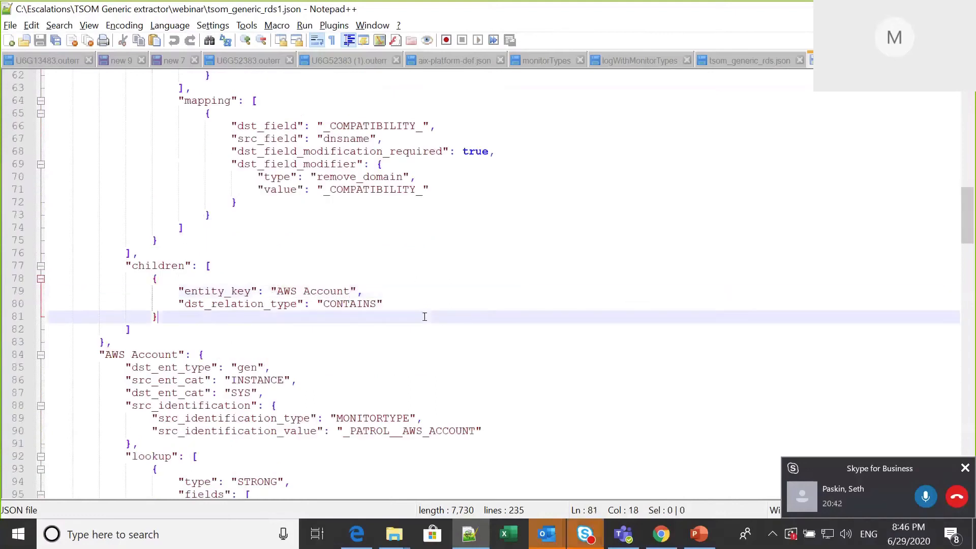
left_click_drag(278, 291, 350, 290)
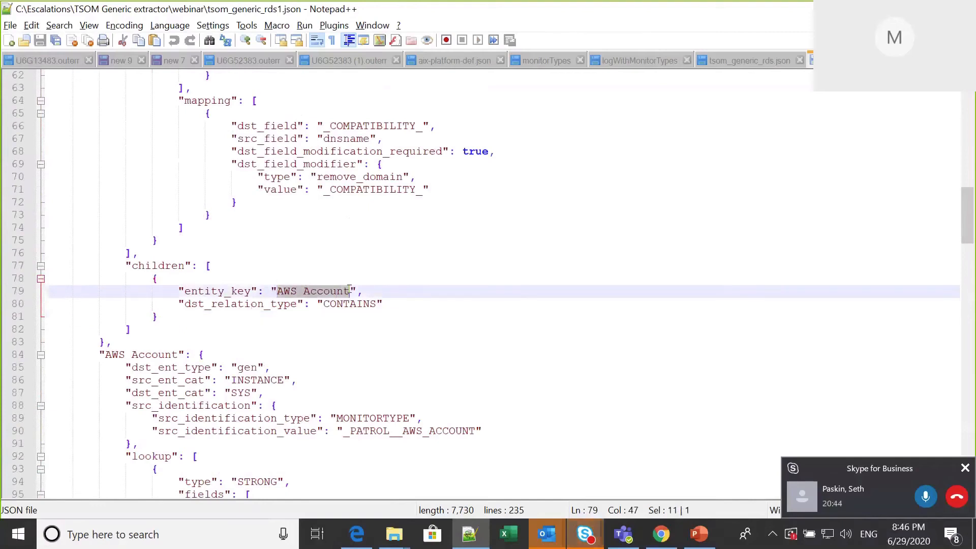
left_click(331, 251)
left_click_drag(278, 291, 349, 295)
left_click(323, 266)
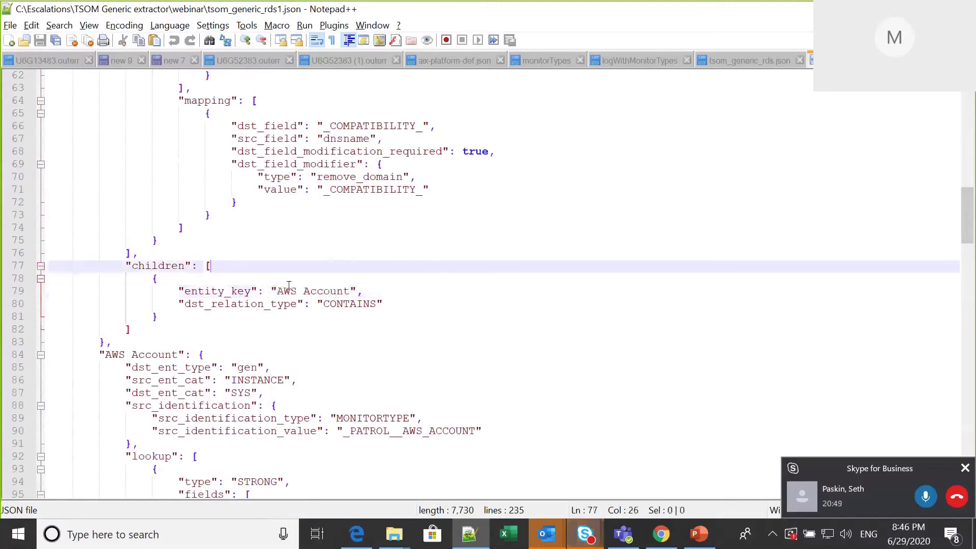
Step: Match the child entity_key to the AWS Account entity's name and highlight that entity's src_identification_value _PATROL__AWS_ACCOUNT
left_click_drag(275, 291, 349, 291)
left_click_drag(104, 358, 178, 355)
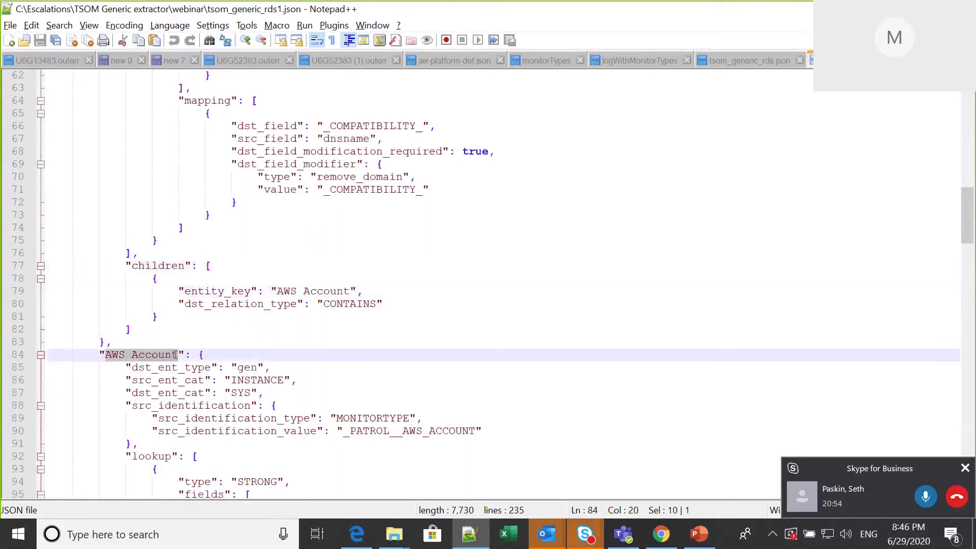
left_click(268, 317)
left_click_drag(276, 291, 358, 291)
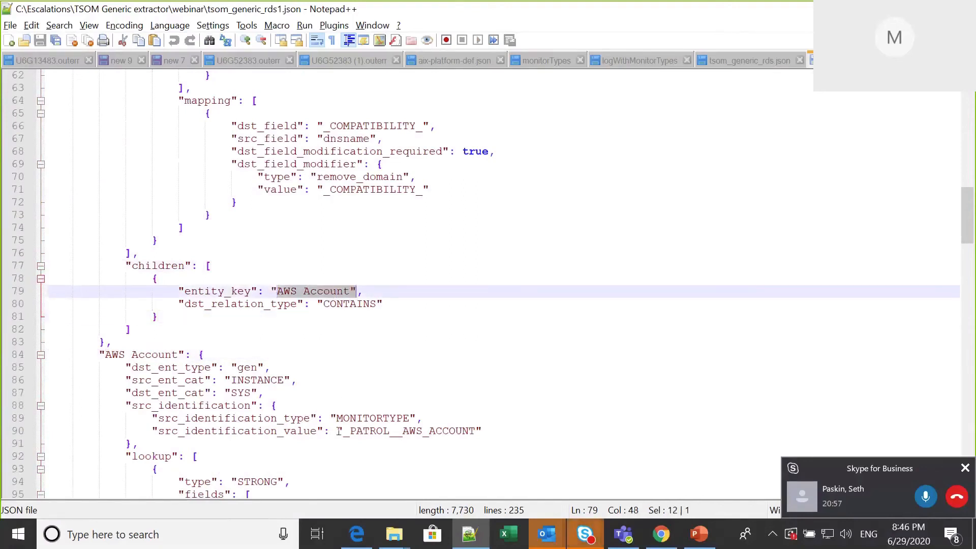
left_click_drag(340, 432, 477, 437)
left_click(579, 392)
Step: Examine the AWS Account entity in tsom_generic_rds1.json and select the clm-pun-sopnth/Amazon Web Services monitor in TrueSight for comparison
left_click_drag(971, 232, 974, 258)
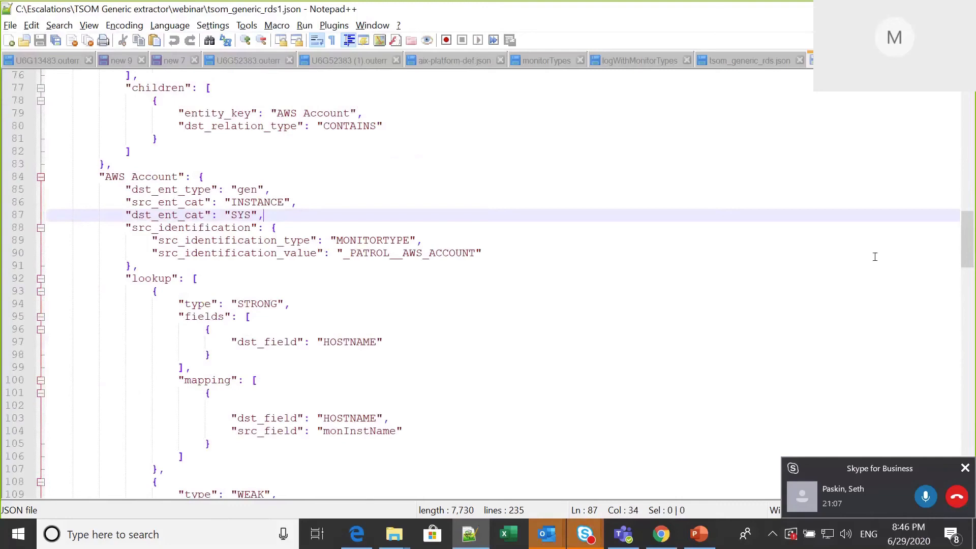
left_click(668, 539)
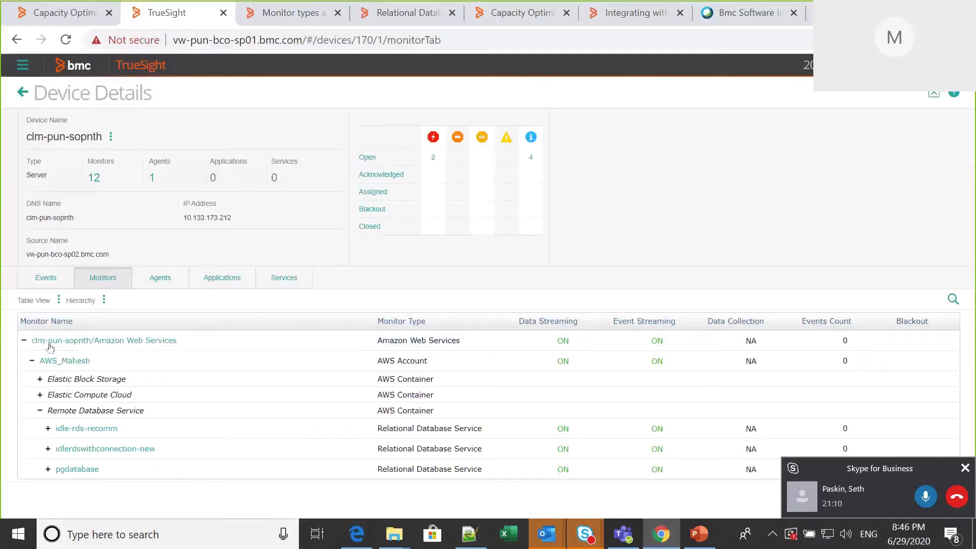
left_click(55, 349)
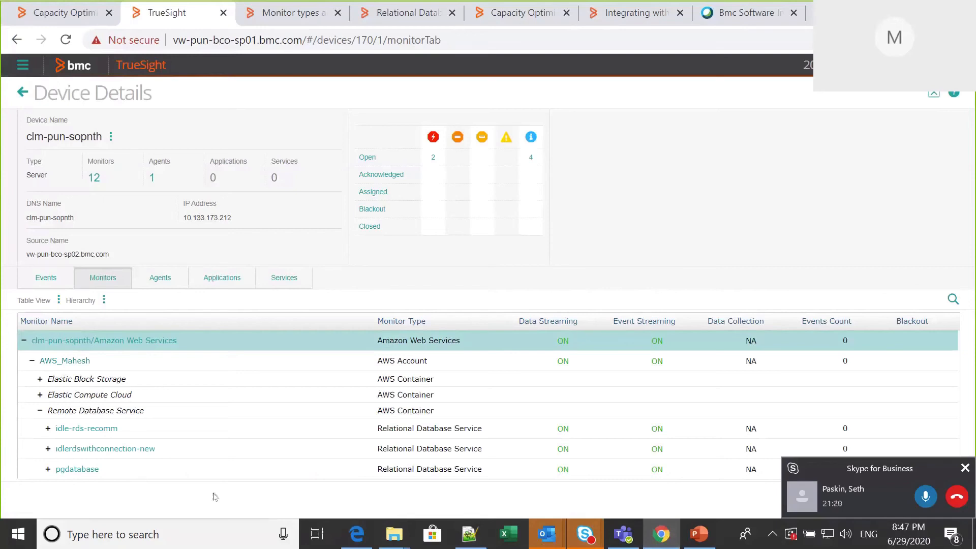
Step: In tsom_generic_rds1.json, highlight the child entity_key AWS RDS Instance and its matching entity name, and compare them with the TrueSight monitors
left_click(468, 534)
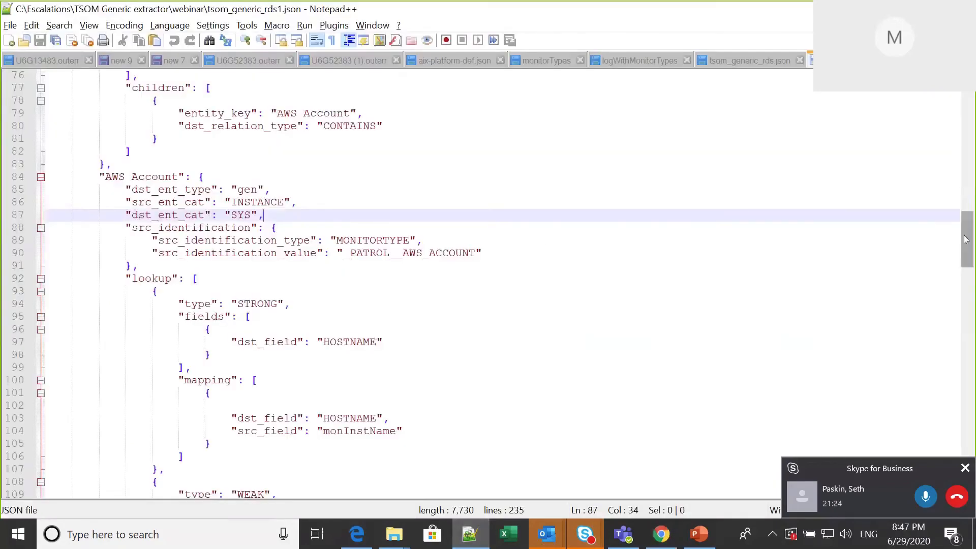
left_click_drag(966, 239, 967, 327)
left_click_drag(274, 214, 378, 216)
left_click_drag(105, 278, 211, 278)
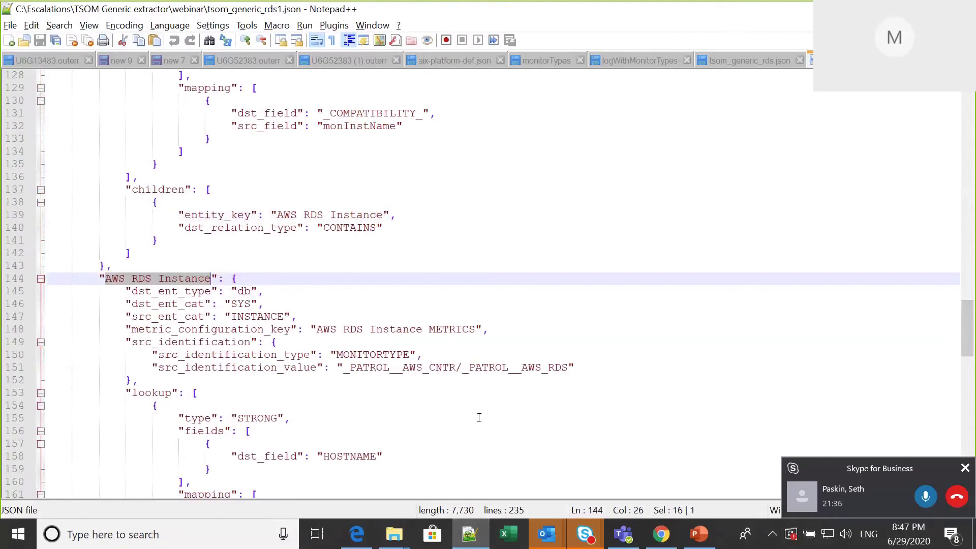
left_click(662, 535)
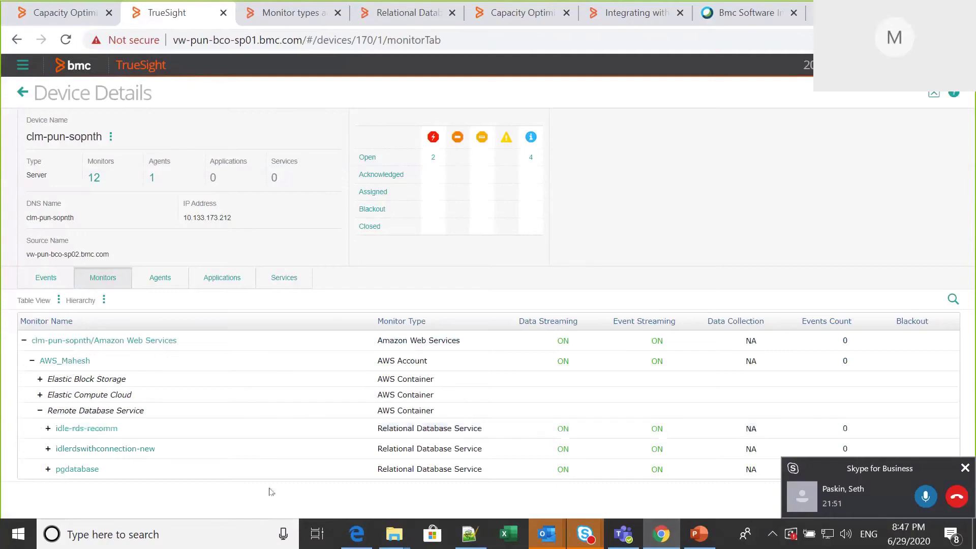
Step: In tsom_generic_rds.json, highlight the AWS RDS Instance entity's src_identification_value _PATROL__AWS_RDS, and return to tsom_generic_rds1.json
left_click(469, 534)
key("Down")
key("Down")
key("Down")
key("Down")
key("Down")
key("Down")
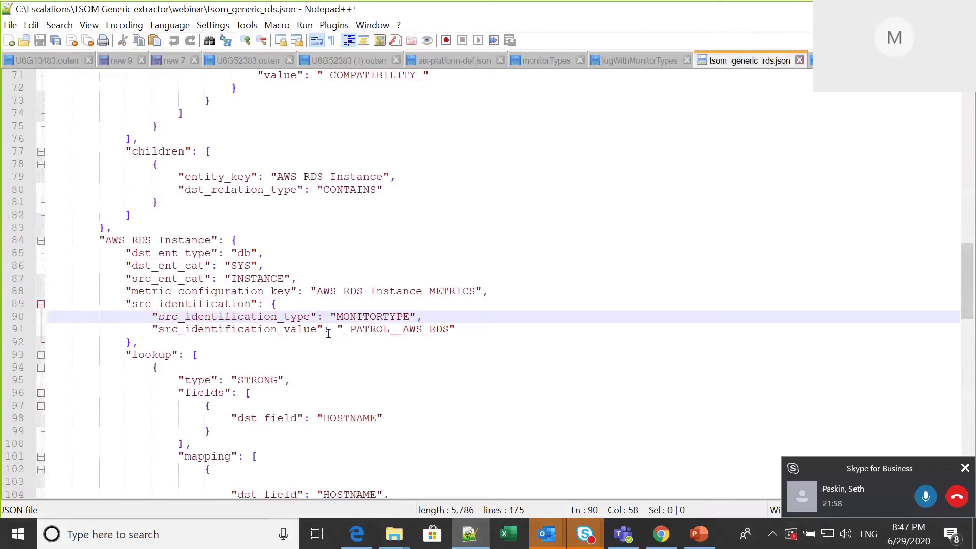
left_click_drag(341, 330, 465, 333)
left_click(510, 337)
key("ctrl+Tab")
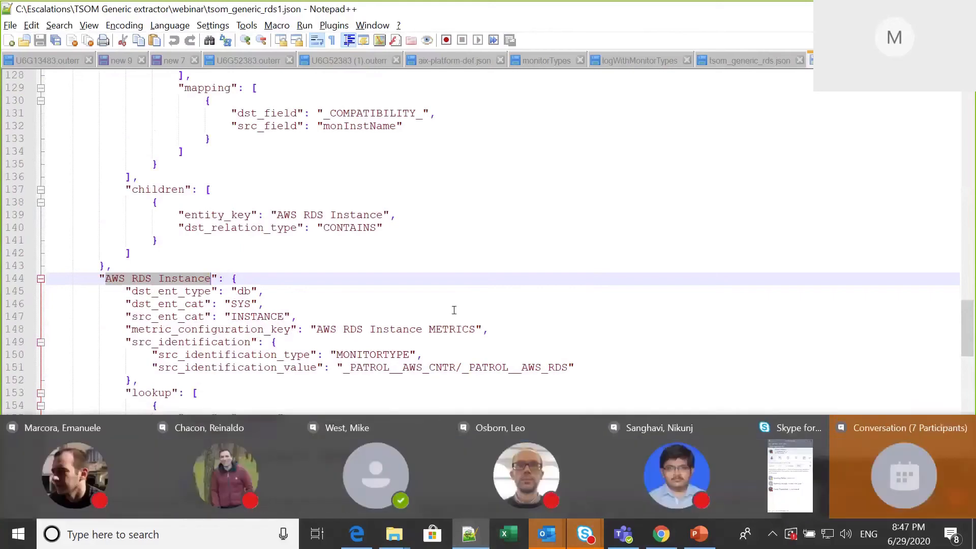
Step: In the TrueSight monitor hierarchy, point out the AWS account monitor and the Remote Database Service container below it
left_click(315, 316)
left_click(663, 535)
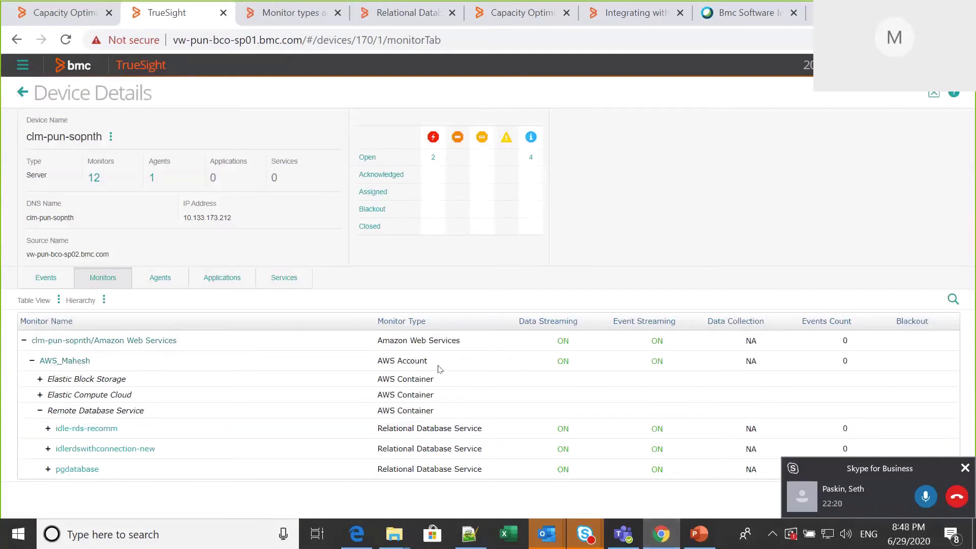
left_click(100, 362)
left_click(475, 416)
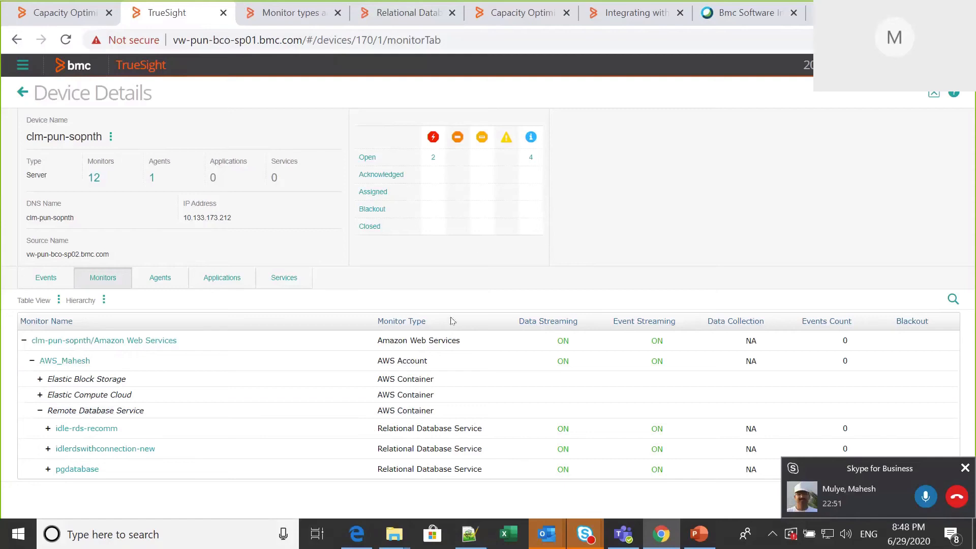
Step: Locate Container (AWS_CNTR) in the PATROL monitor types documentation and highlight _PATROL__AWS_CNTR in the AWS RDS Instance entity's src_identification_value
left_click(302, 15)
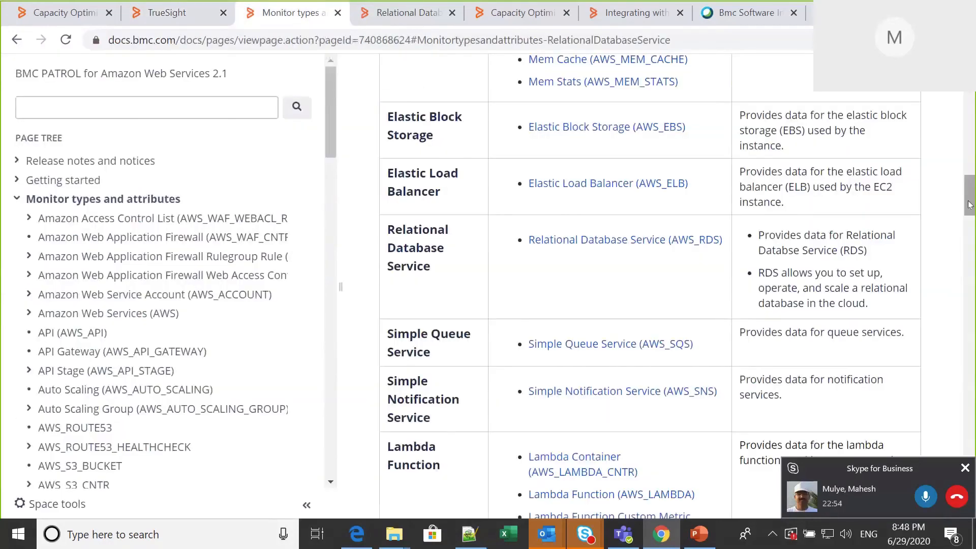
left_click_drag(969, 204, 970, 137)
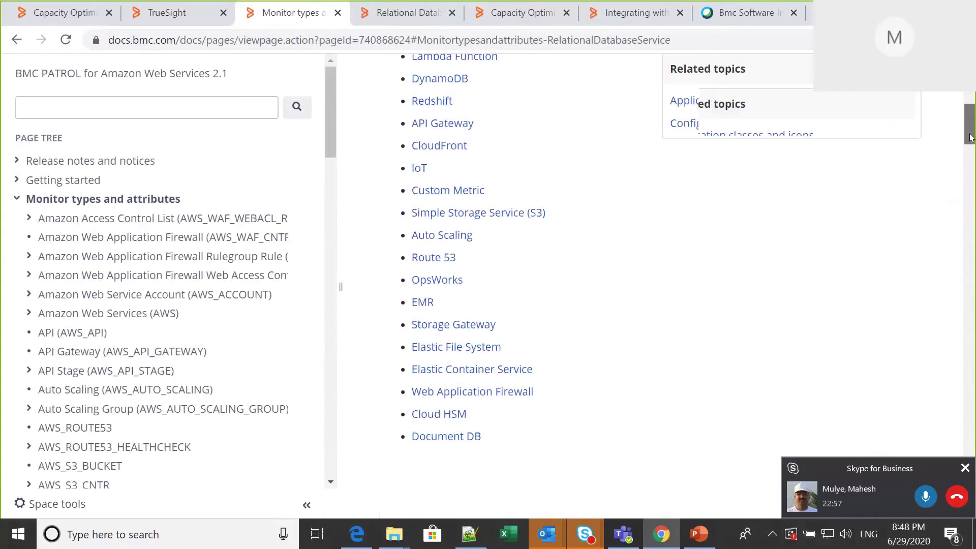
scroll(970, 138, "down", 5)
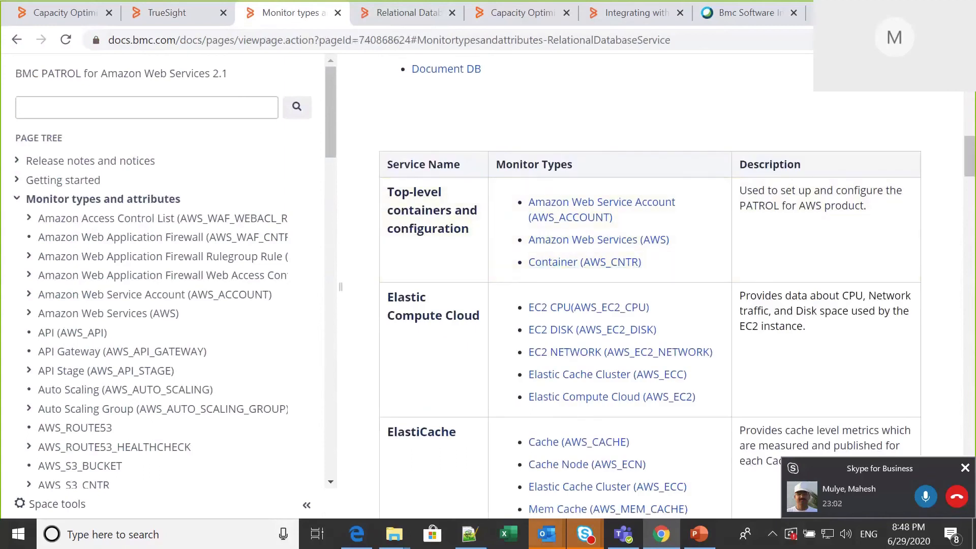
left_click(470, 544)
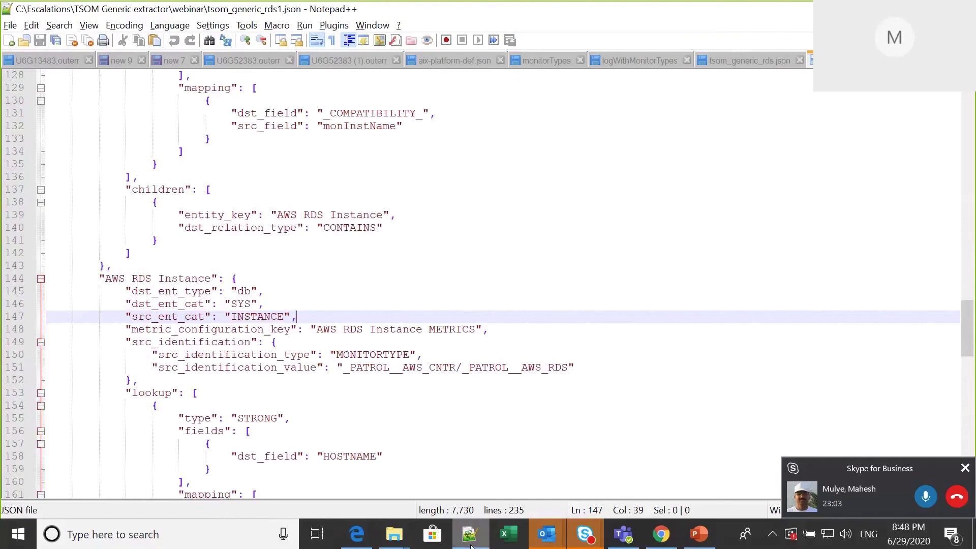
left_click(344, 367)
left_click_drag(344, 368, 456, 367)
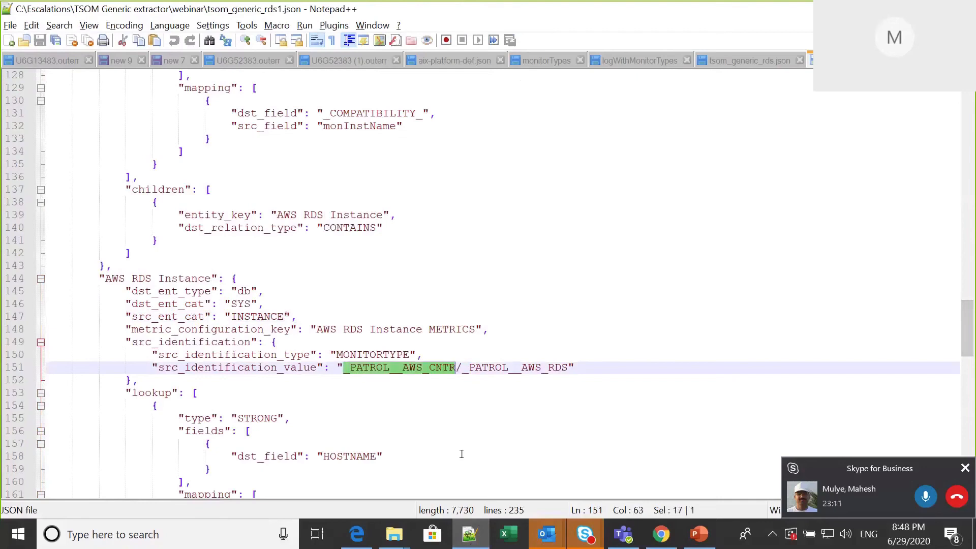
Step: In TrueSight, select the Remote Database Service container row and its child monitor idle-rds-recomm
left_click(660, 535)
key("ctrl+shift+Tab")
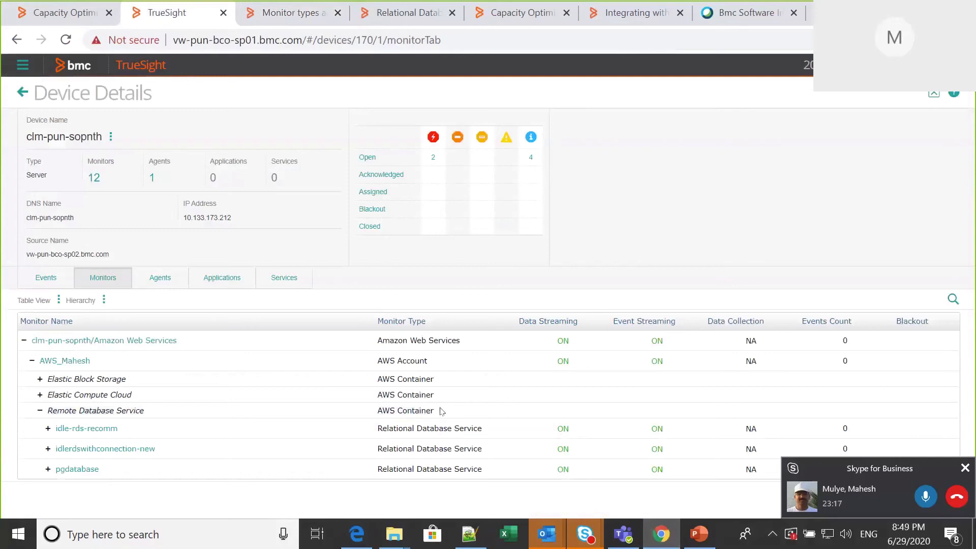
left_click(369, 415)
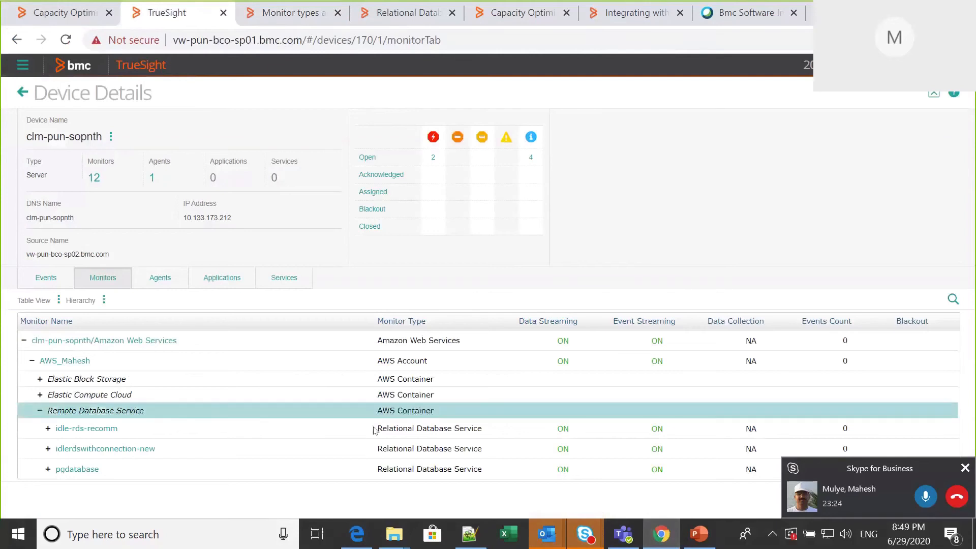
left_click(489, 430)
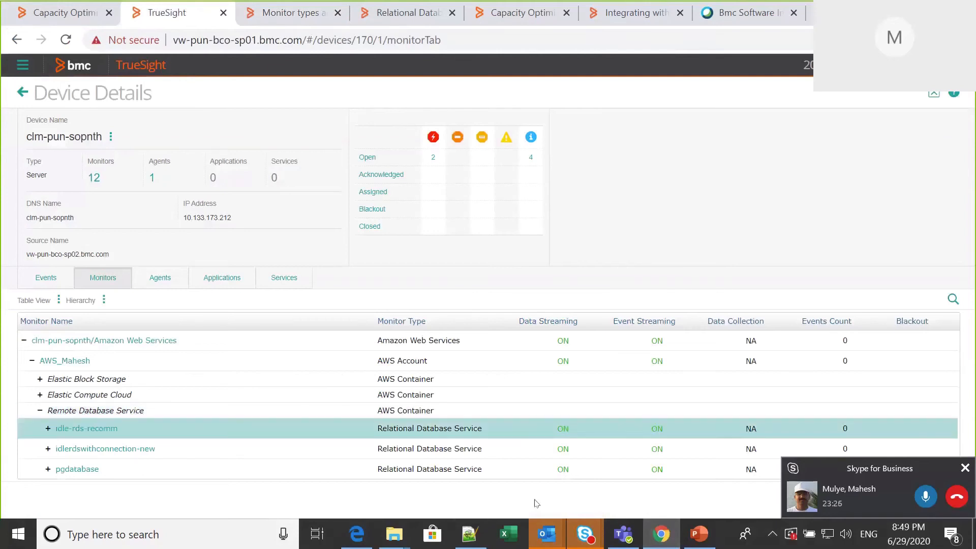
Step: Highlight the /_PATROL__AWS_RDS part of the AWS RDS Instance entity's src_identification_value and compare the path with the TrueSight hierarchy
left_click(470, 534)
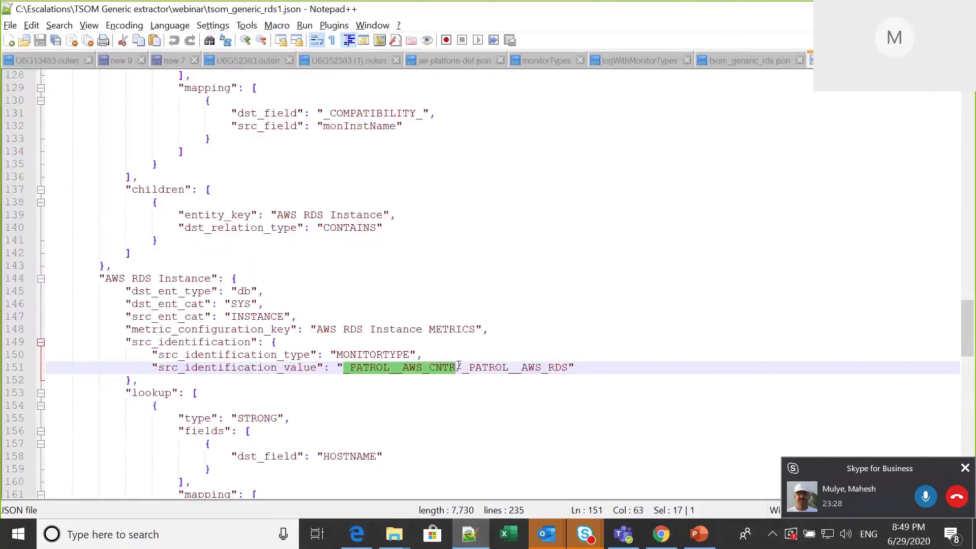
left_click_drag(459, 366, 567, 367)
left_click(650, 357)
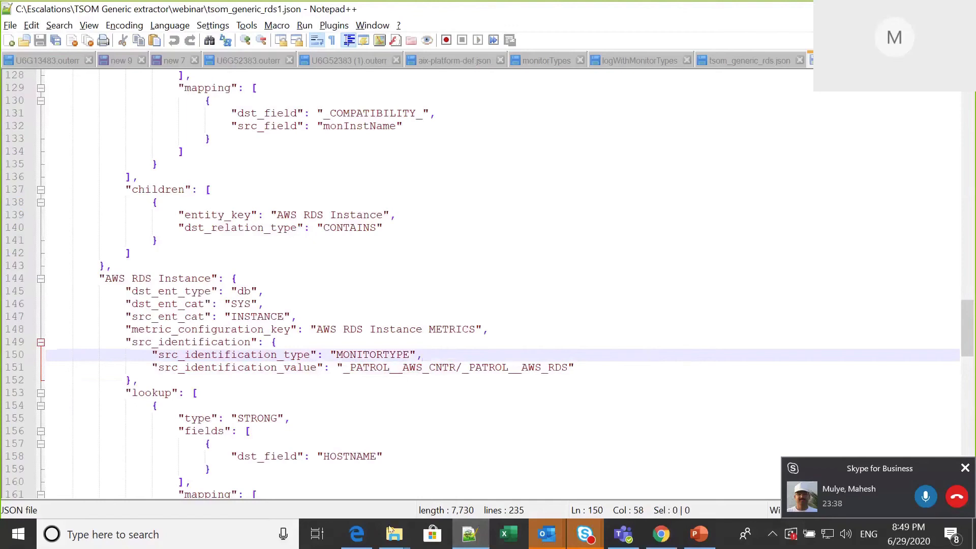
left_click(660, 534)
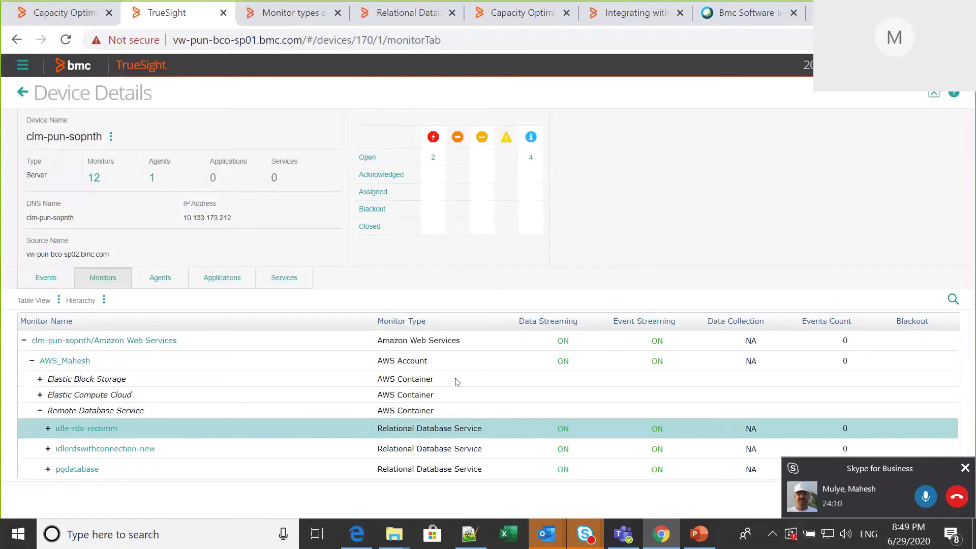
left_click(481, 542)
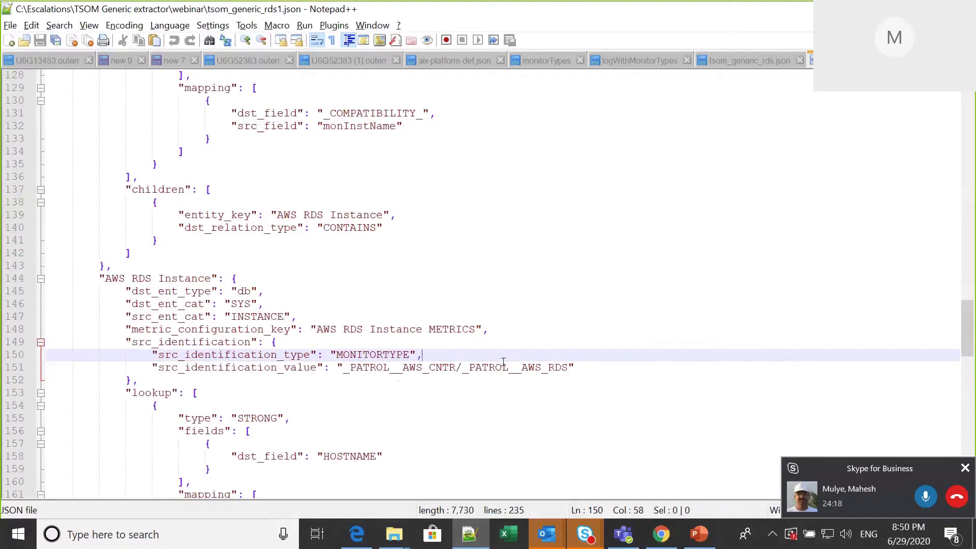
left_click(680, 538)
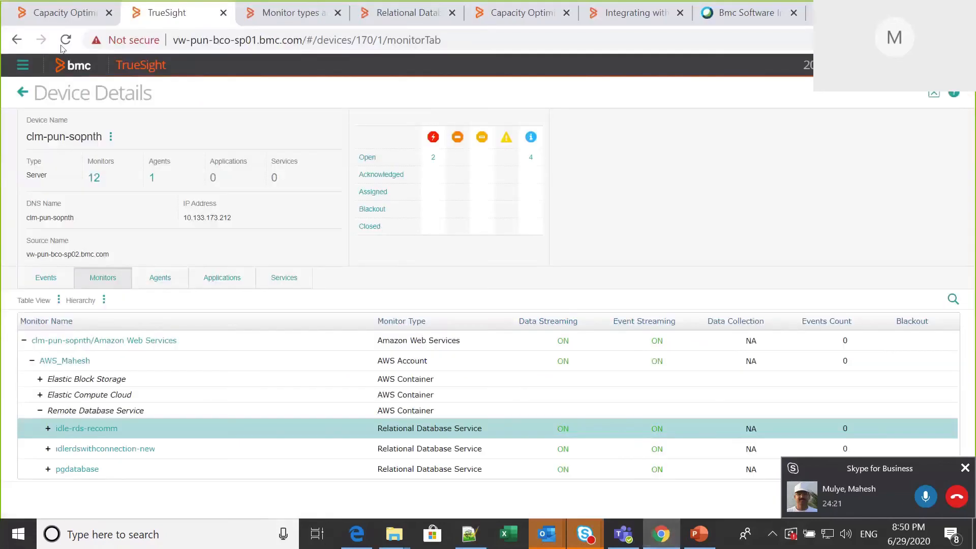
Step: In Capacity Optimization, inspect AWS Import's clm-pun-sopnth system, its AWS account child with the type highlighted, and that account's pgdatabase instance
left_click(56, 14)
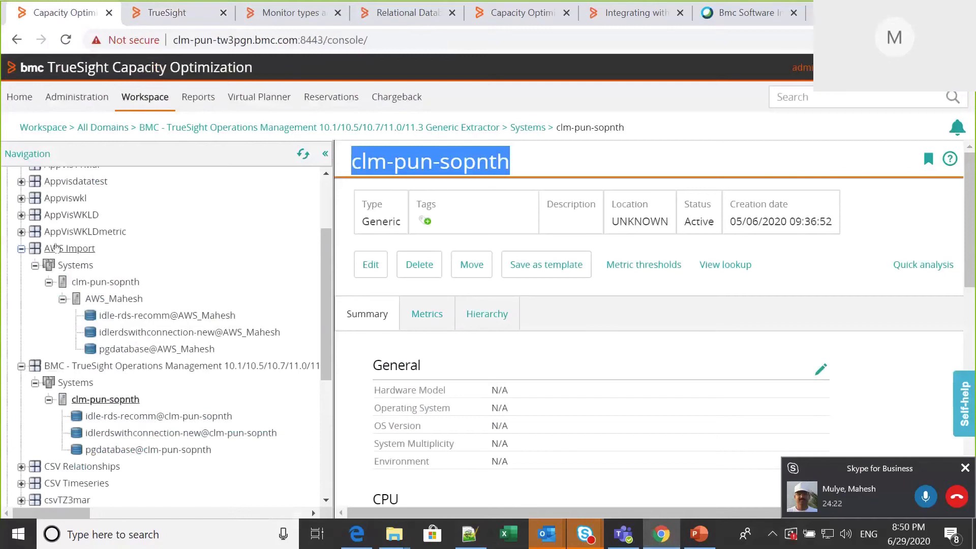
left_click(96, 287)
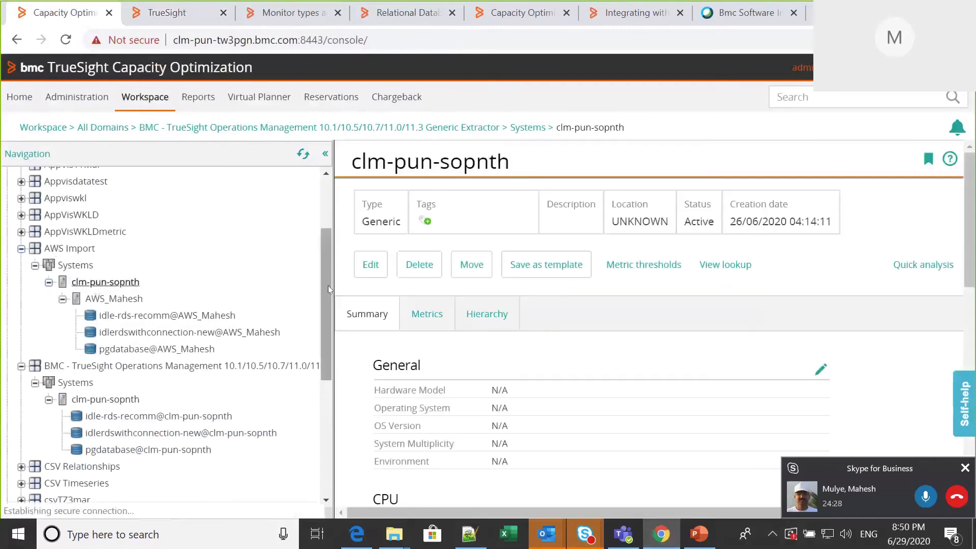
left_click(112, 300)
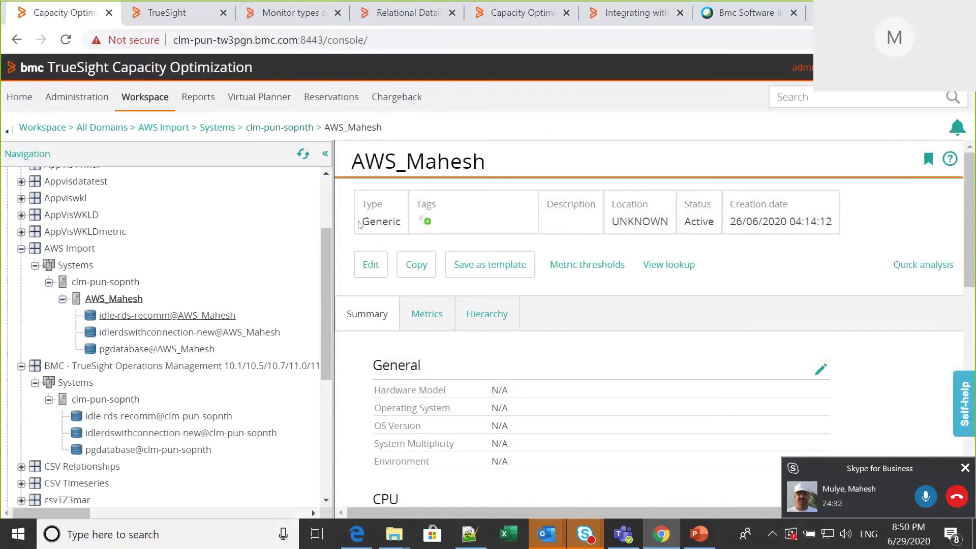
left_click_drag(363, 221, 395, 221)
left_click(399, 223)
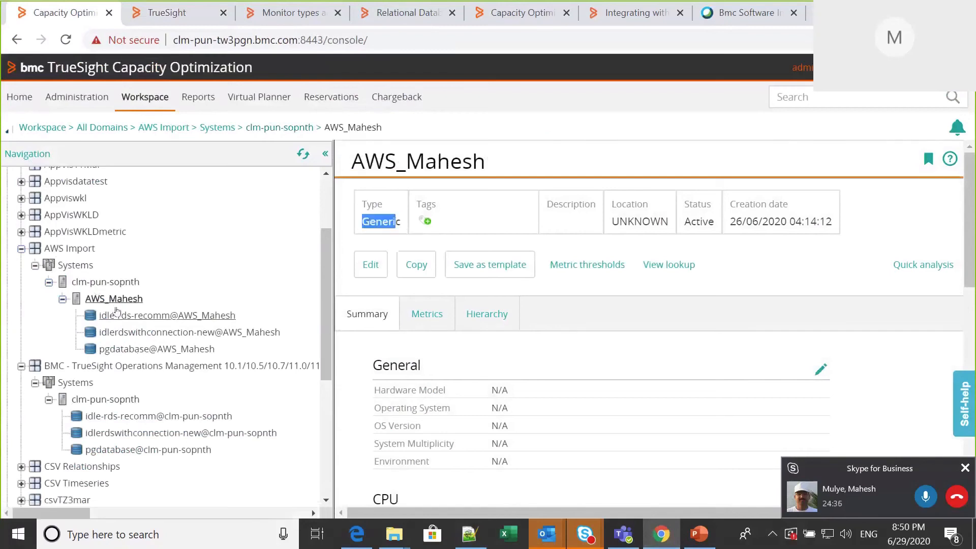
left_click(127, 351)
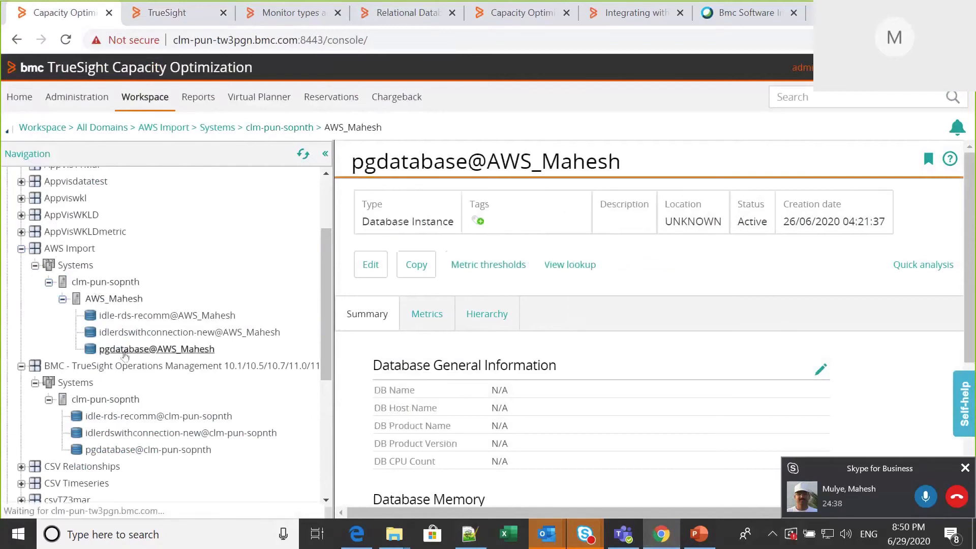
scroll(882, 270, "down", 2)
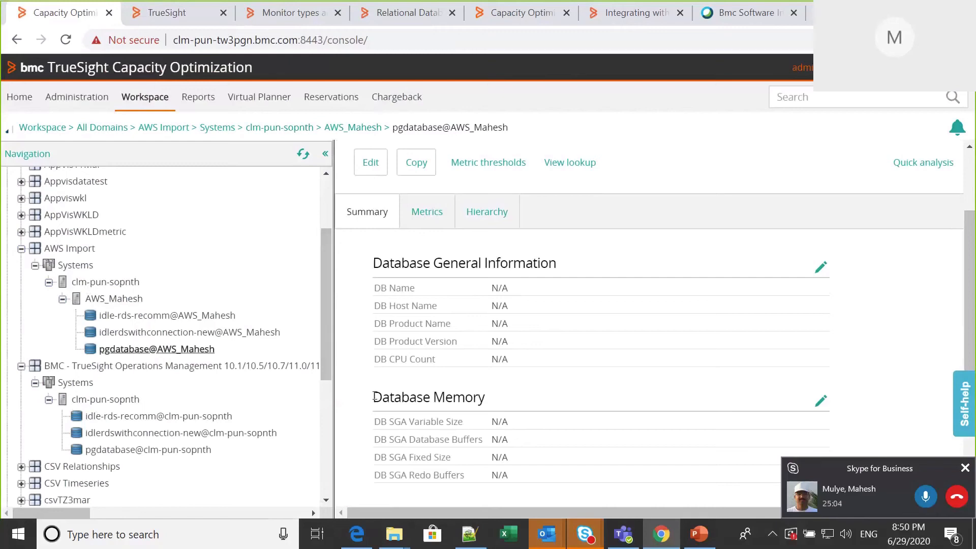
Step: In tsom_generic_rds1.json, highlight the AWS RDS Instance entity name and compare its lookup mapping with the AWS Account entity
left_click(472, 546)
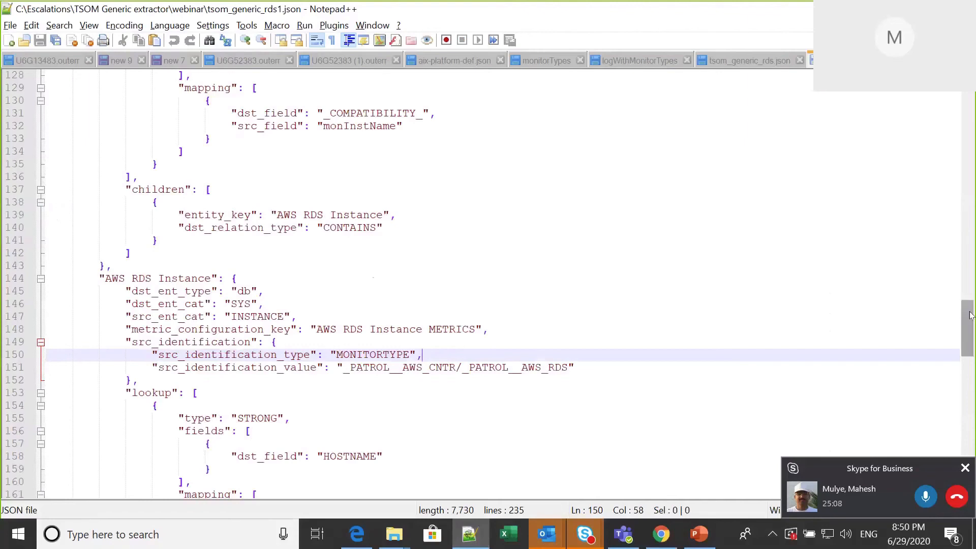
scroll(971, 316, "down", 2)
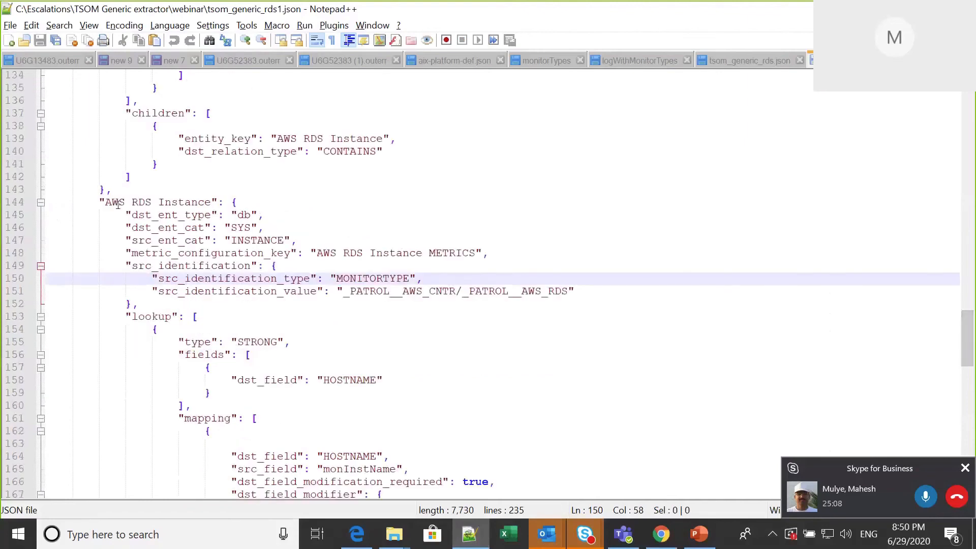
left_click_drag(106, 203, 220, 203)
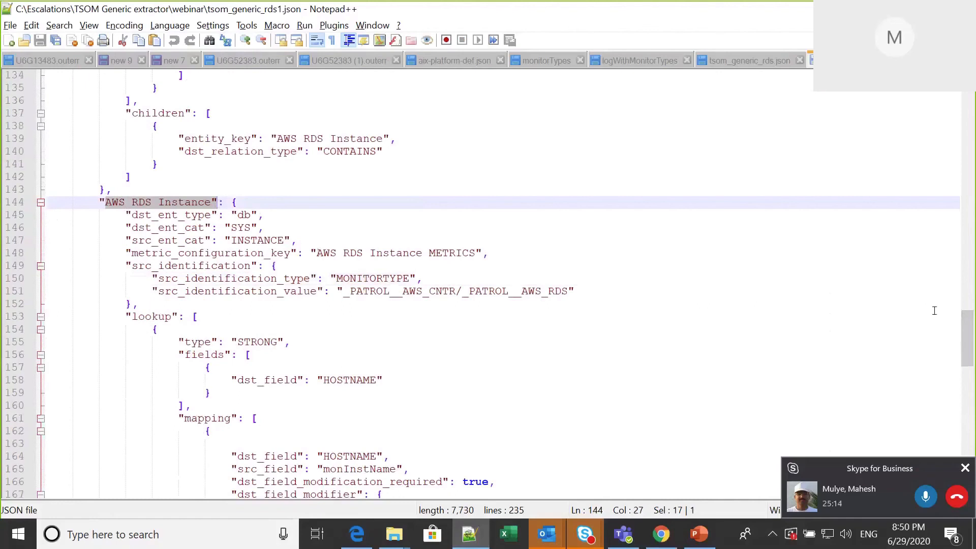
left_click_drag(969, 346, 957, 230)
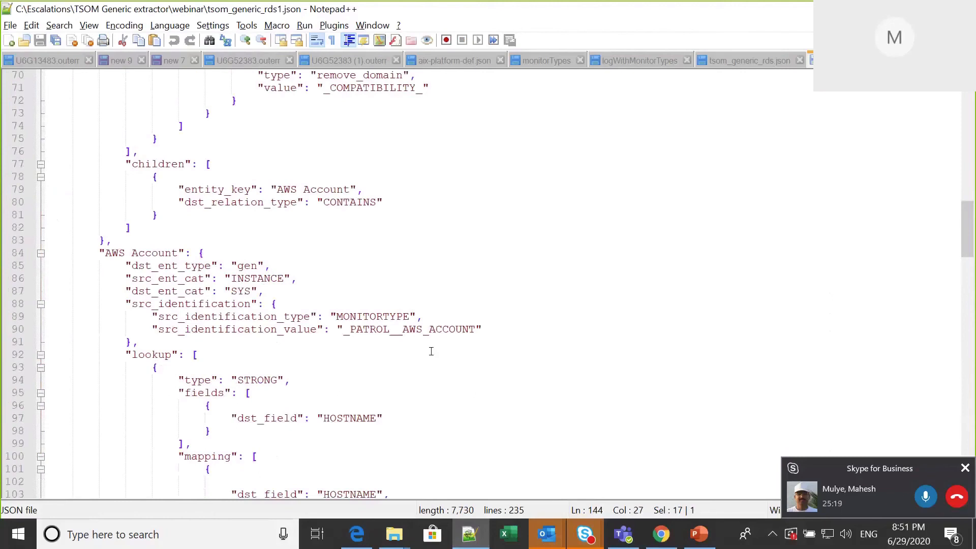
left_click_drag(968, 249, 969, 370)
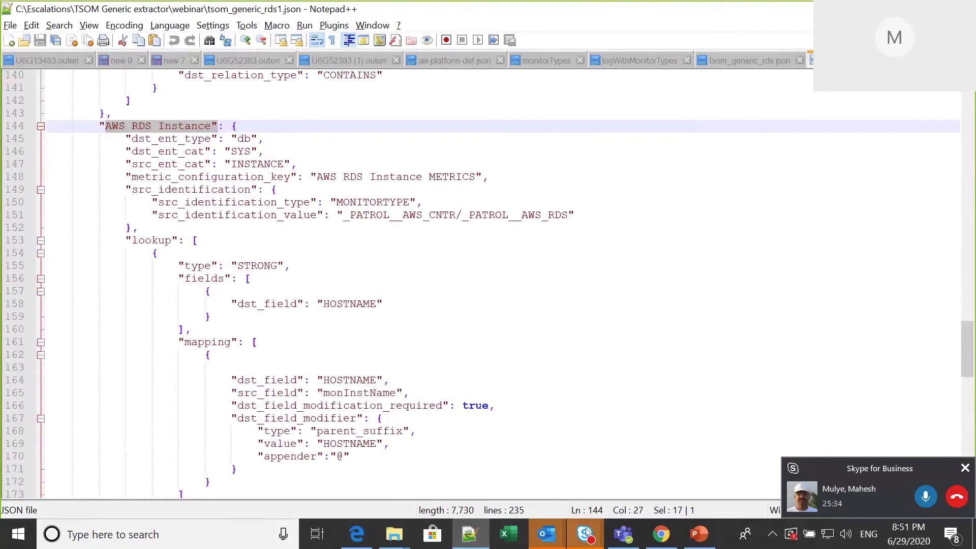
Step: Check the pgdatabase instance's summary under AWS Import in Capacity Optimization, and return to tsom_generic_rds1.json in Notepad++
left_click(663, 545)
left_click(741, 15)
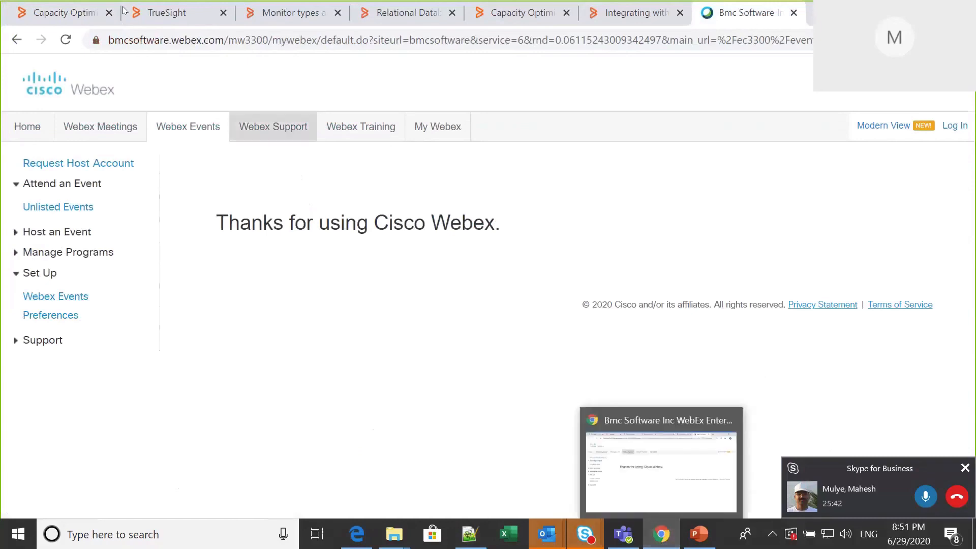
left_click(86, 16)
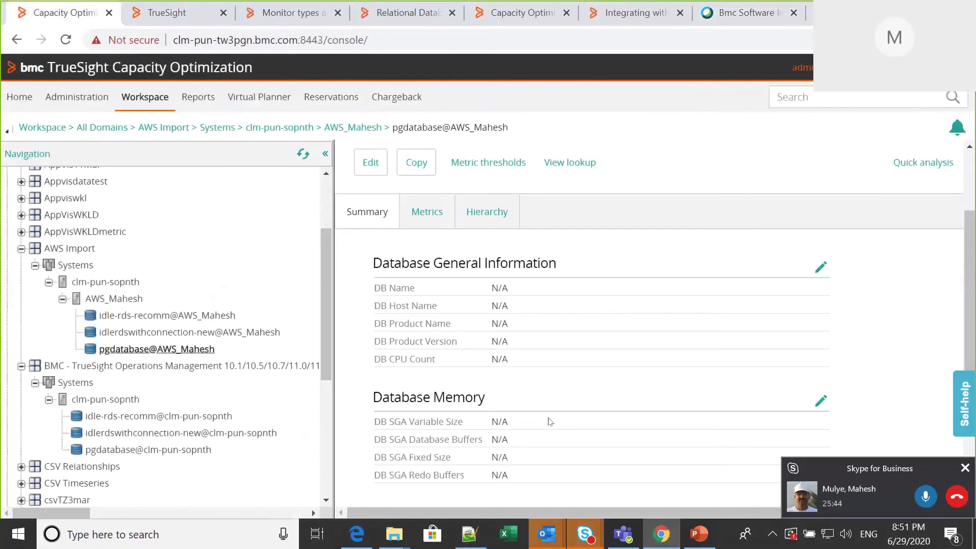
left_click(464, 535)
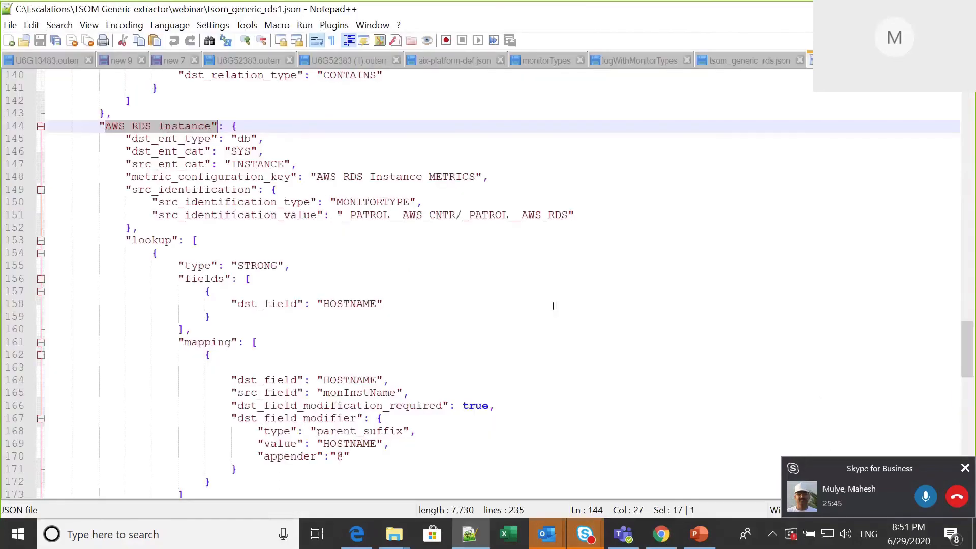
Step: Highlight the AWS RDS Instance entity's metric_configuration_key value and find the matching AWS RDS Instance METRICS block in the metrics section
left_click_drag(316, 176, 475, 176)
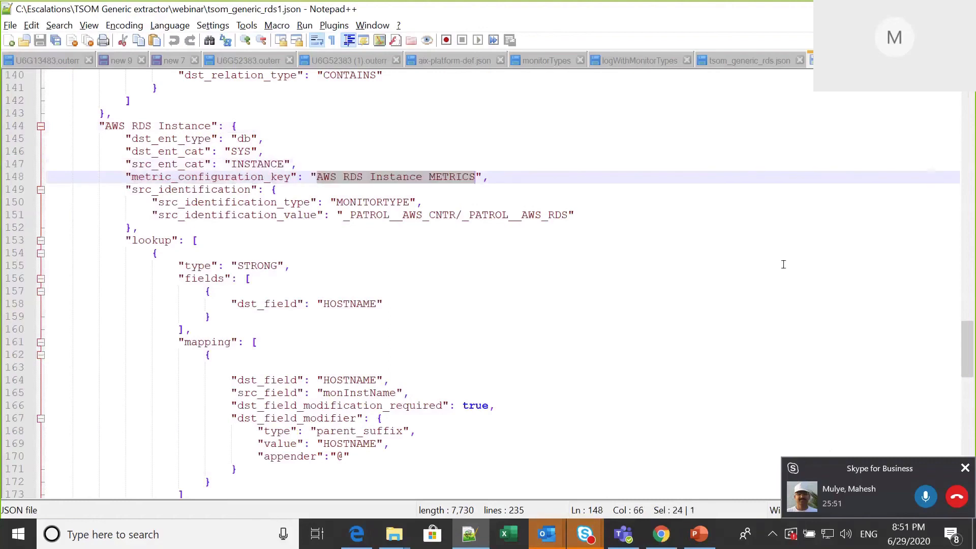
key("ctrl+f")
key("Return")
key("Escape")
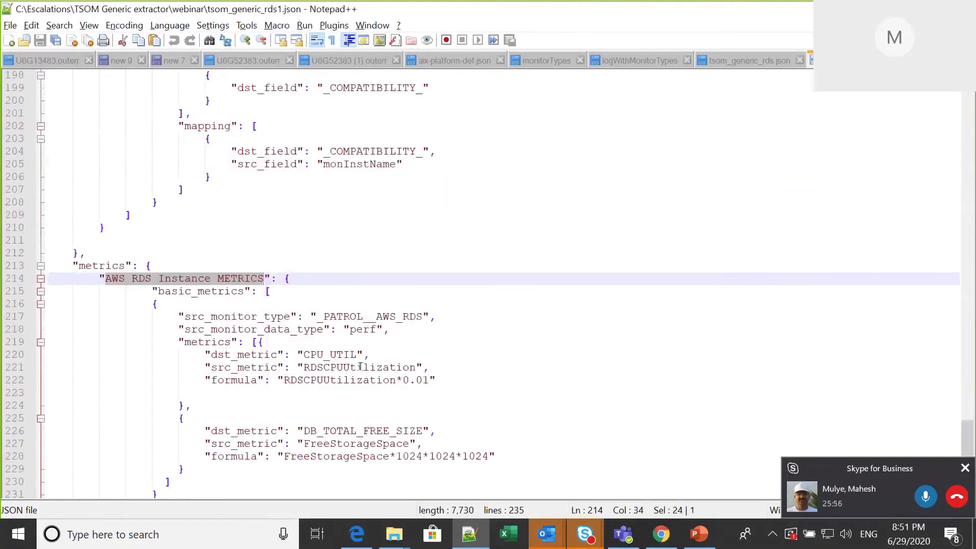
Step: Highlight the destination metrics CPU_UTIL and DB_TOTAL_FREE_SIZE, and the src_metric key of the CPU metric
double_click(328, 355)
double_click(363, 431)
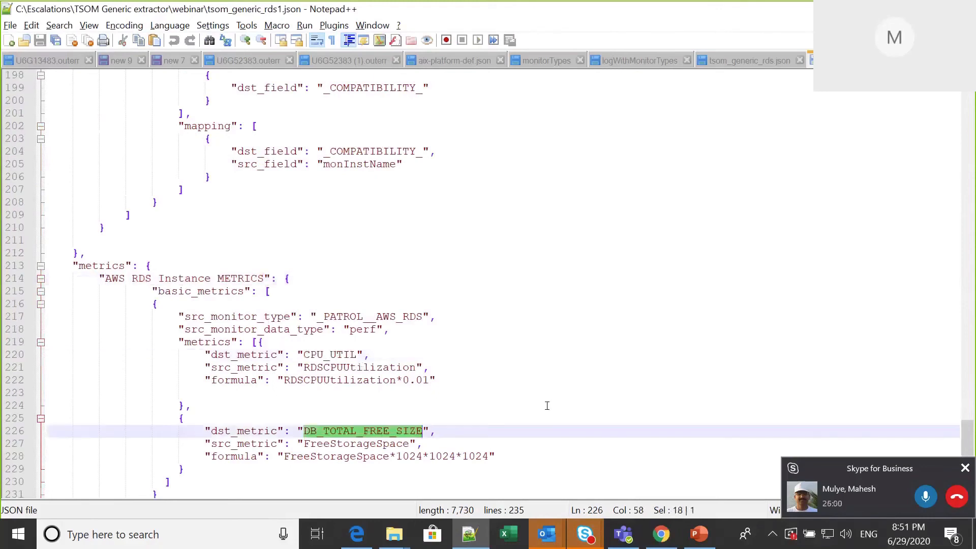
left_click(547, 406)
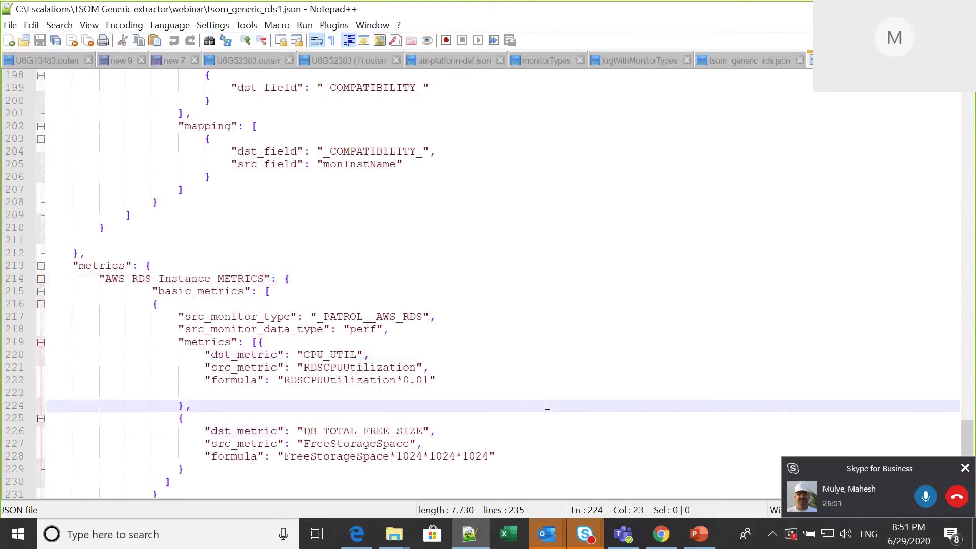
left_click_drag(208, 355, 238, 363)
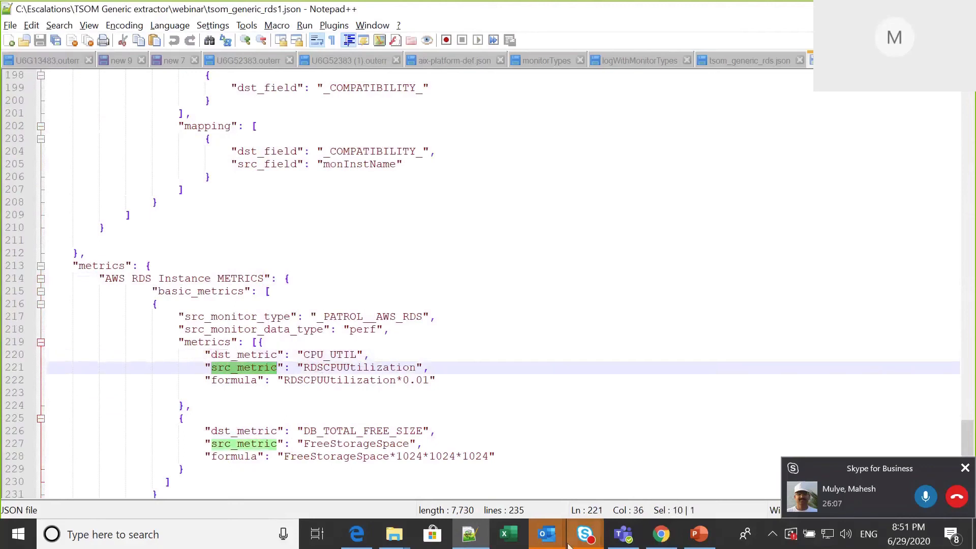
Step: In the browser, locate Relational Database Service in the monitor types documentation and view the AWS_RDS page's Parameters list
left_click(676, 542)
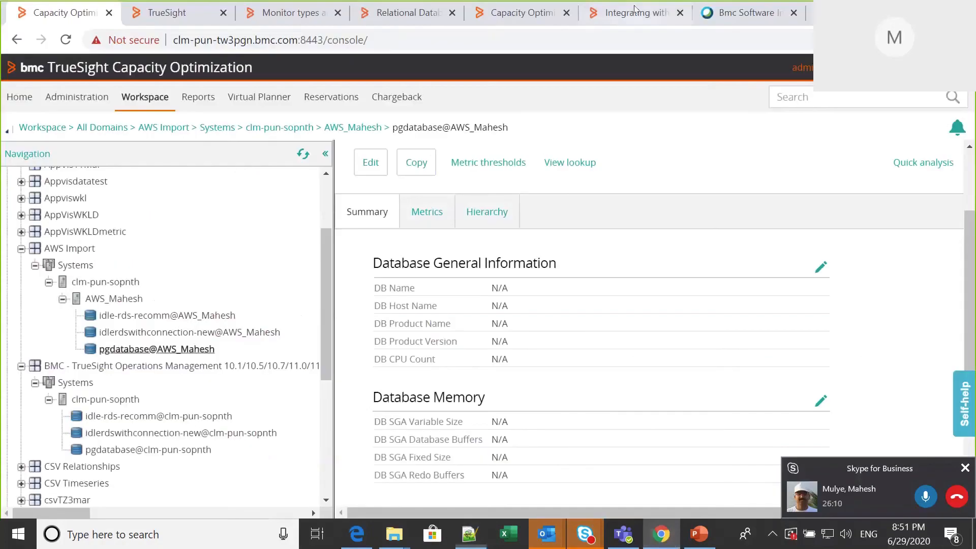
left_click(315, 19)
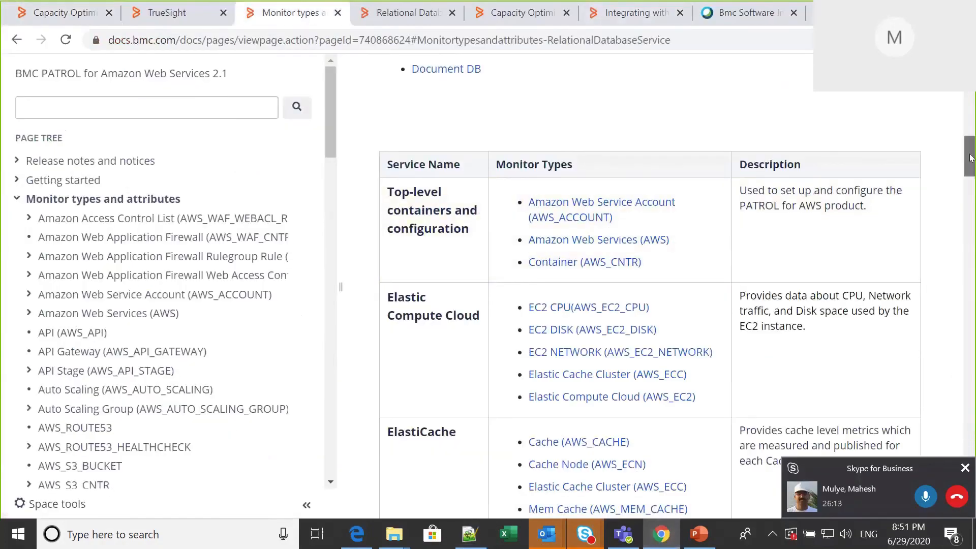
left_click_drag(974, 147, 974, 186)
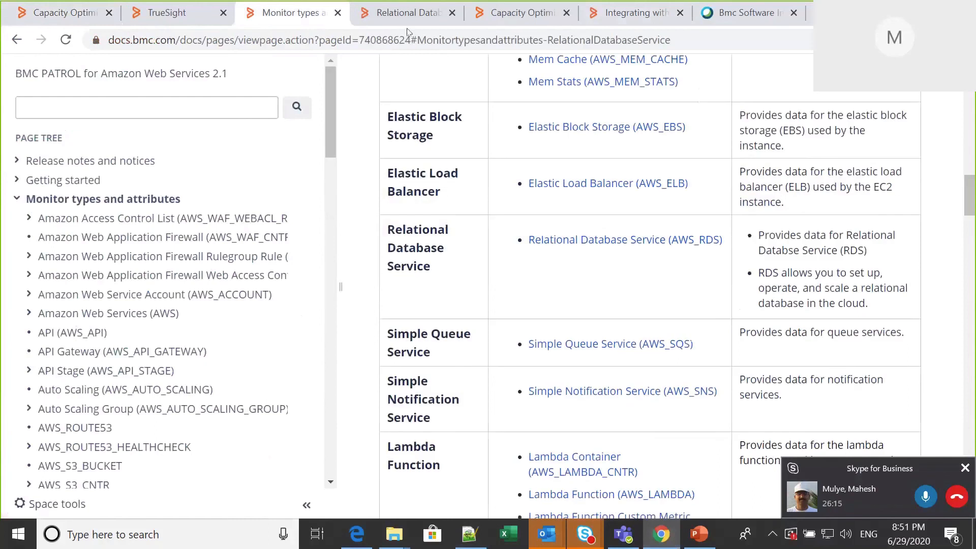
left_click(383, 20)
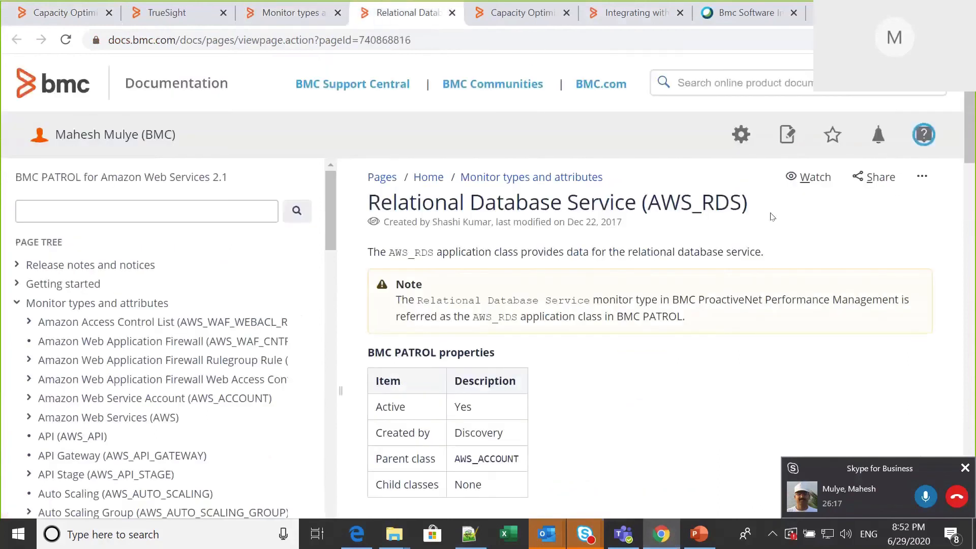
left_click_drag(972, 151, 968, 245)
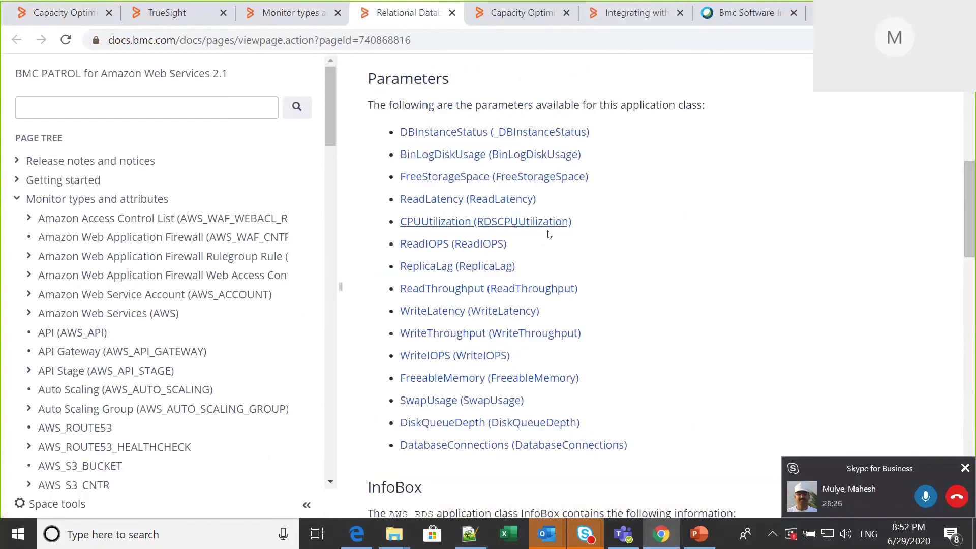
Step: Highlight the source metric RDSCPUUtilization in the JSON file and compare it and FreeStorageSpace with the documented AWS_RDS parameters
left_click(467, 540)
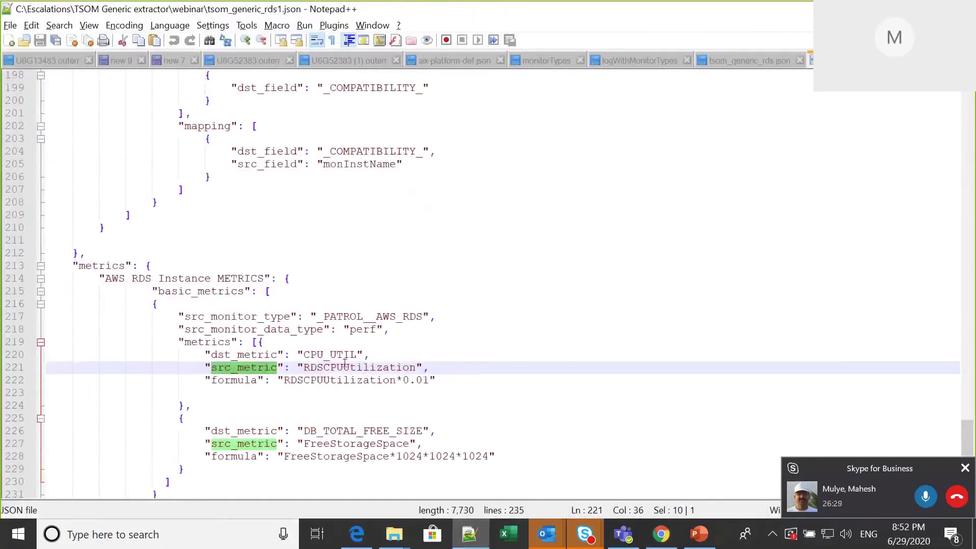
key("ctrl+shift+Right")
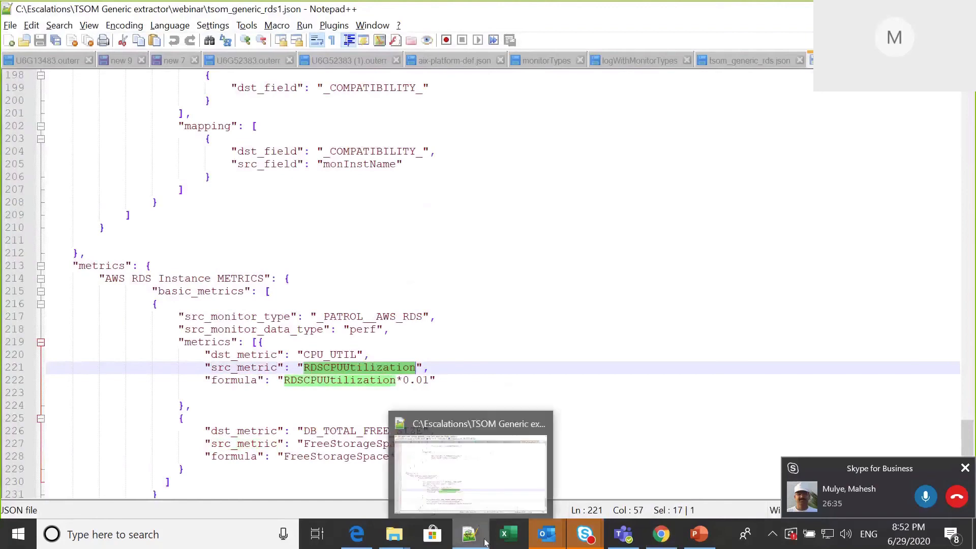
left_click(648, 537)
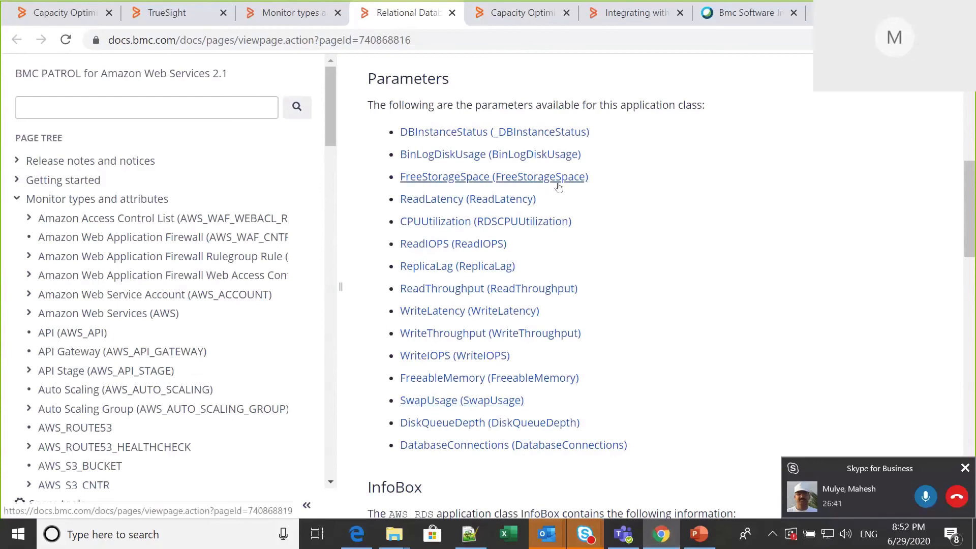
left_click(469, 535)
left_click(354, 443)
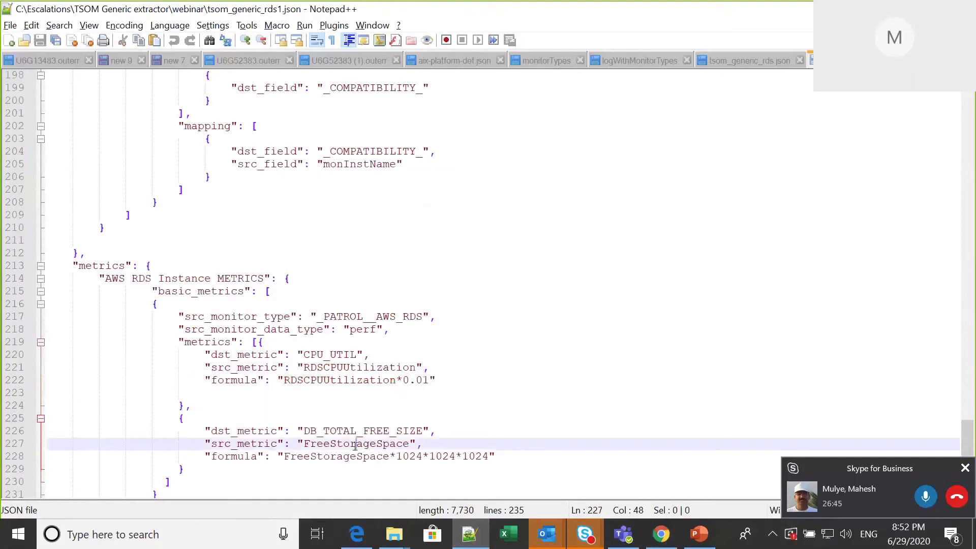
left_click(648, 370)
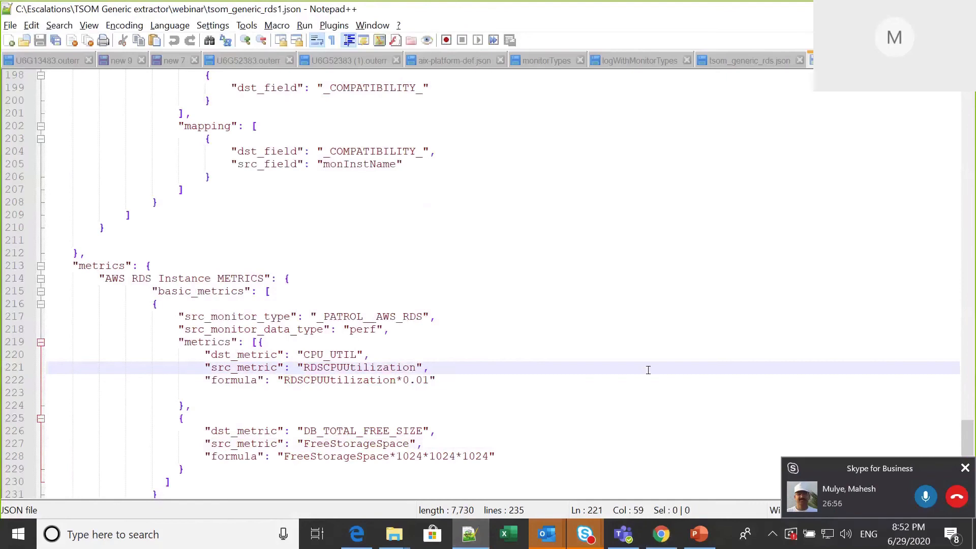
Step: Highlight the destination metric CPU_UTIL and its formula RDSCPUUtilization*0.01 in the JSON file, checking the parameter documentation in between
left_click(339, 354)
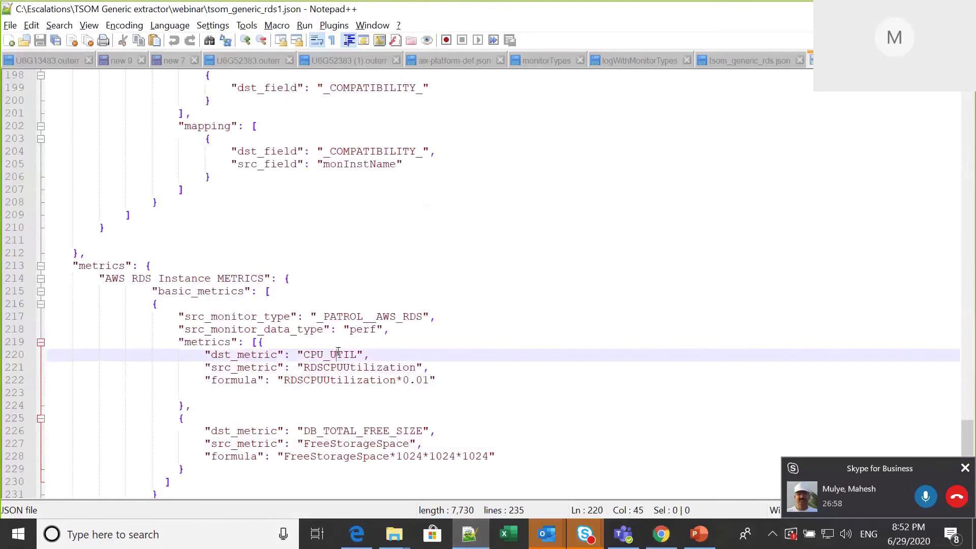
left_click(438, 363)
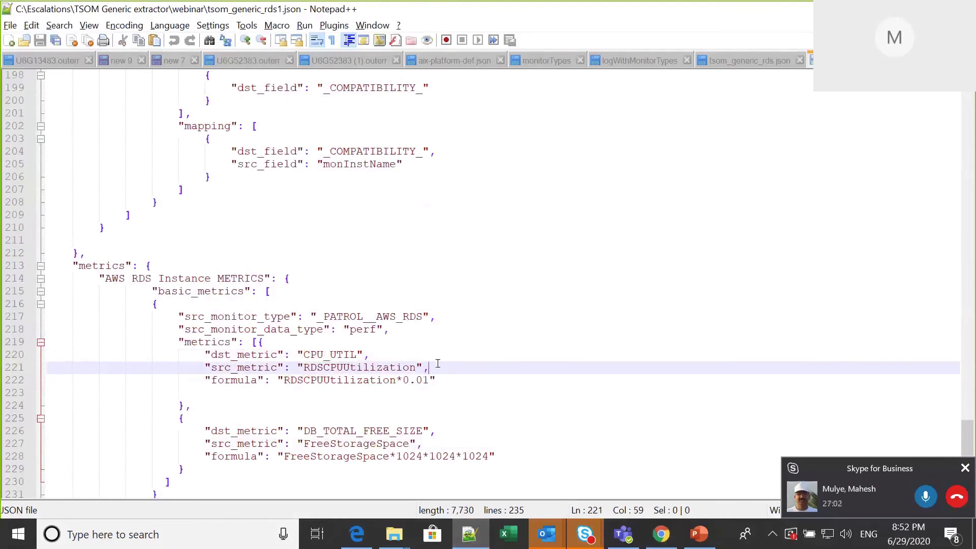
double_click(343, 351)
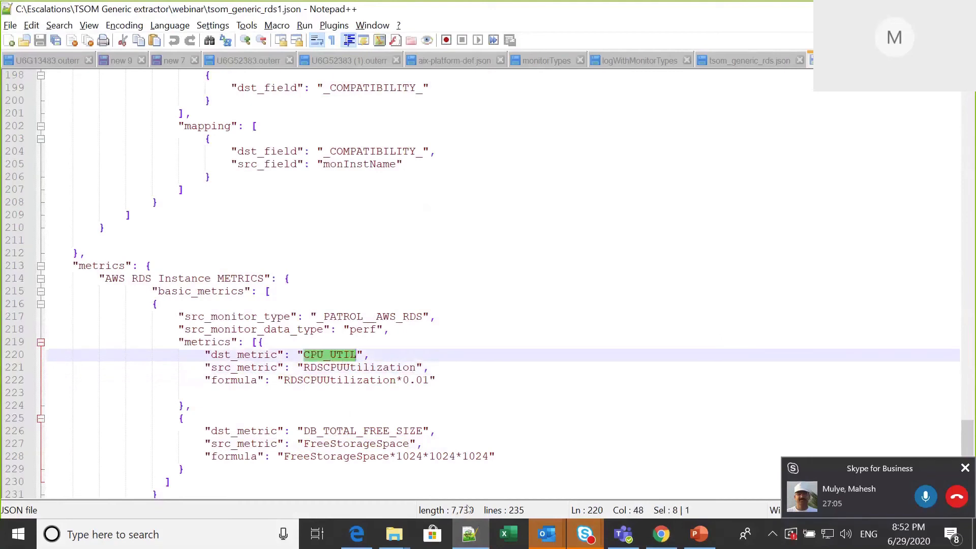
left_click(652, 539)
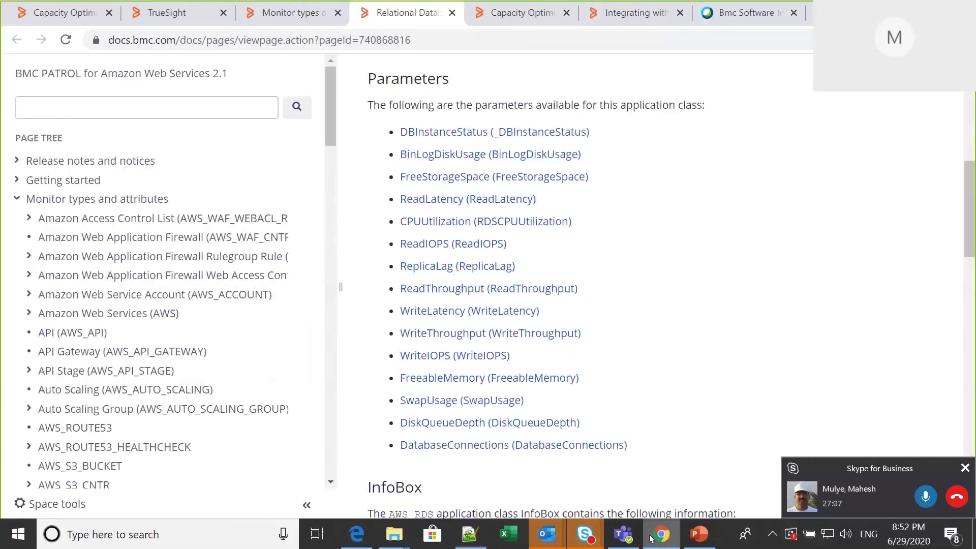
left_click(652, 538)
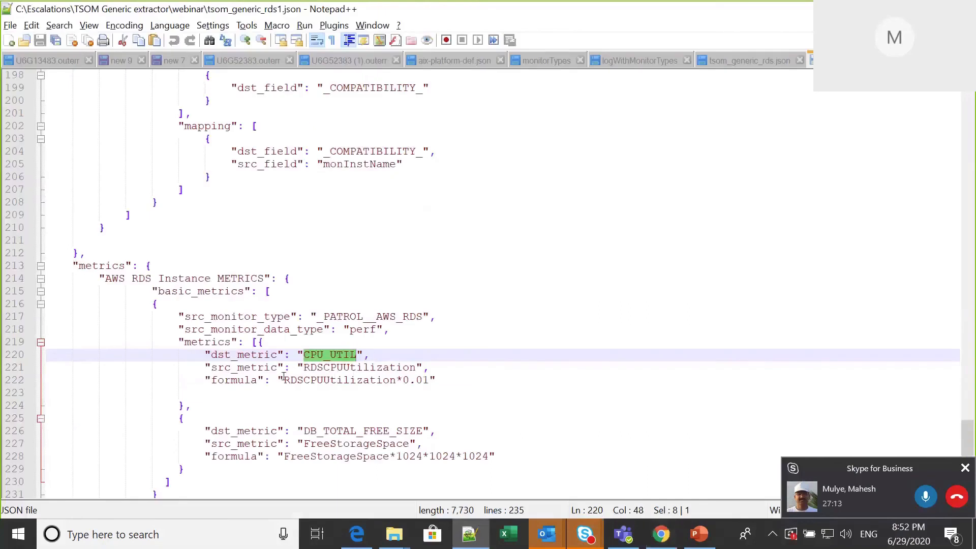
left_click_drag(284, 376, 430, 381)
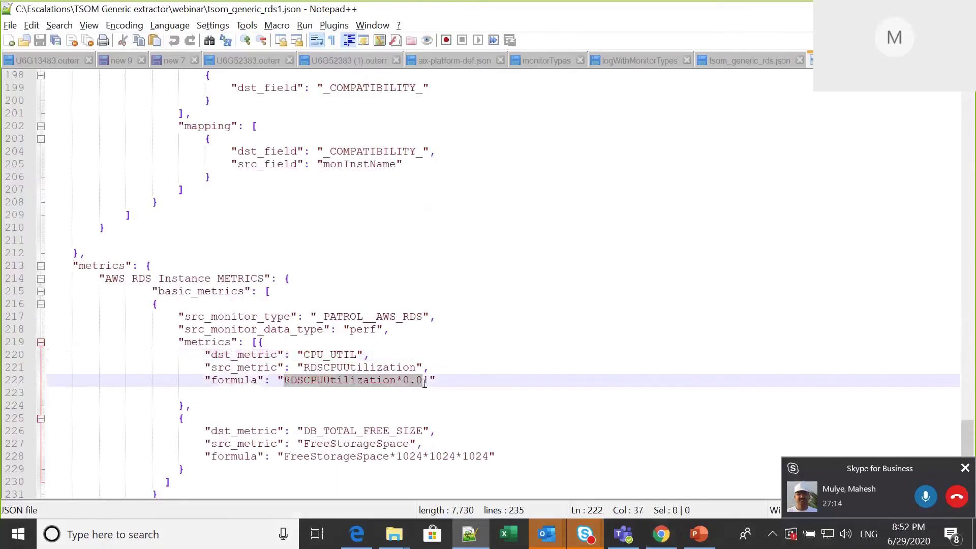
left_click(499, 403)
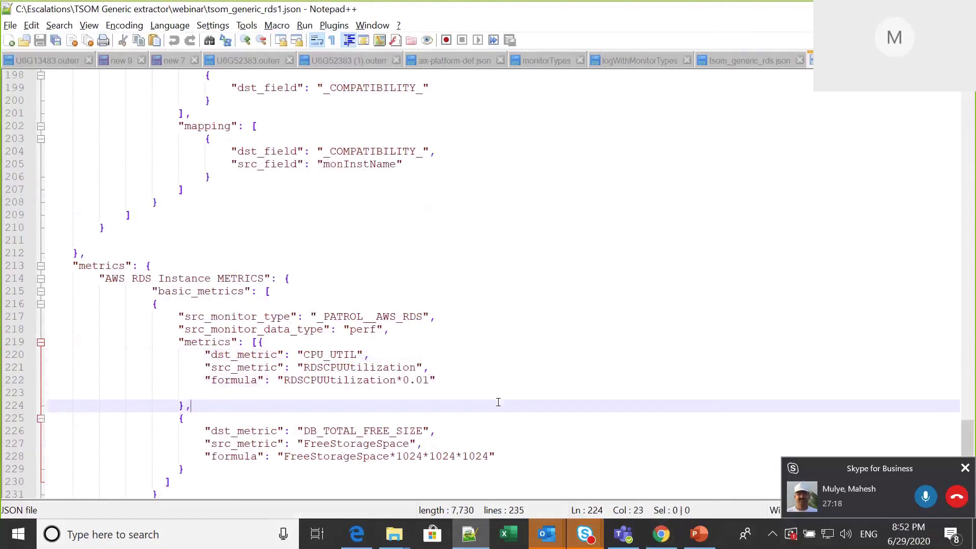
Step: Open the FreeStorageSpace parameter's documentation page and highlight its Unit value in the BMC PATROL properties table
left_click(658, 536)
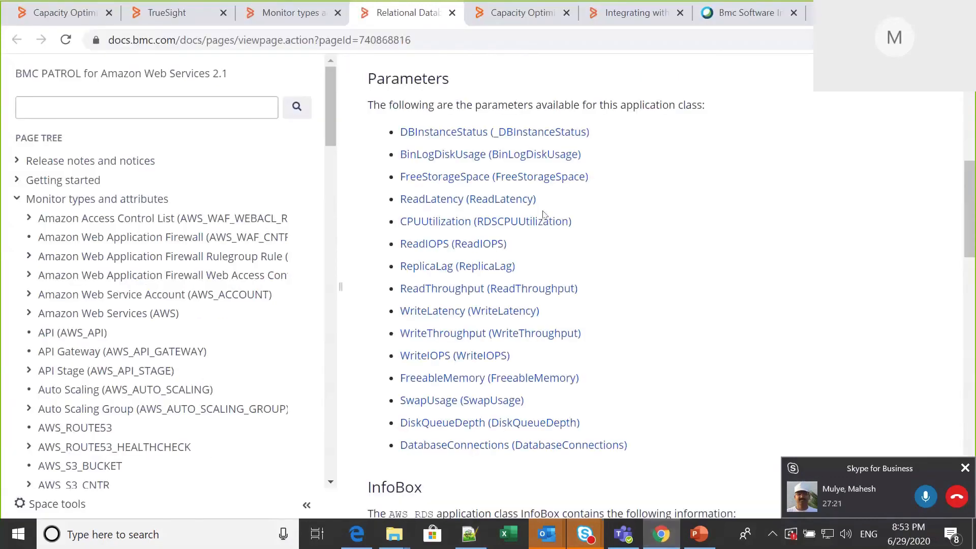
left_click(531, 179)
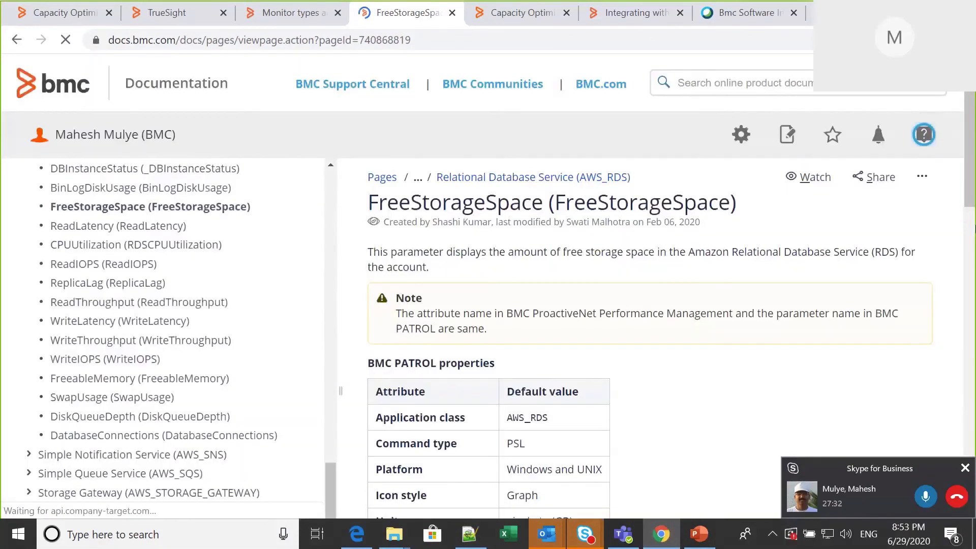
scroll(532, 180, "down", 4)
scroll(531, 254, "down", 4)
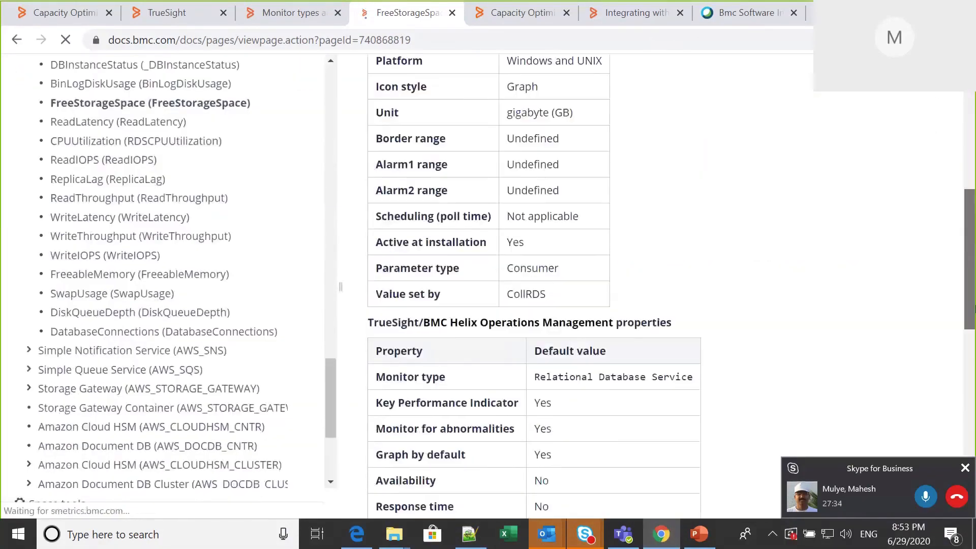
scroll(532, 254, "down", 5)
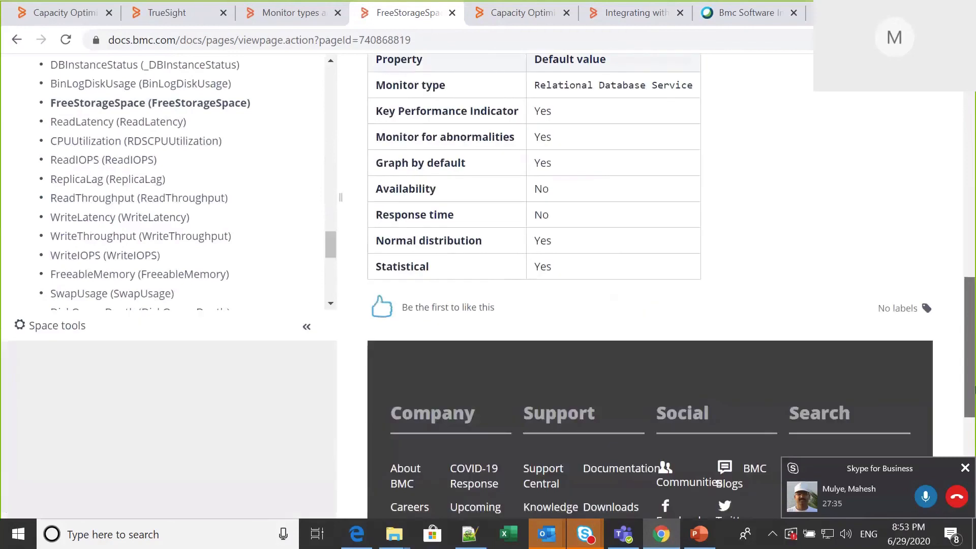
left_click_drag(974, 389, 966, 187)
scroll(503, 324, "down", 4)
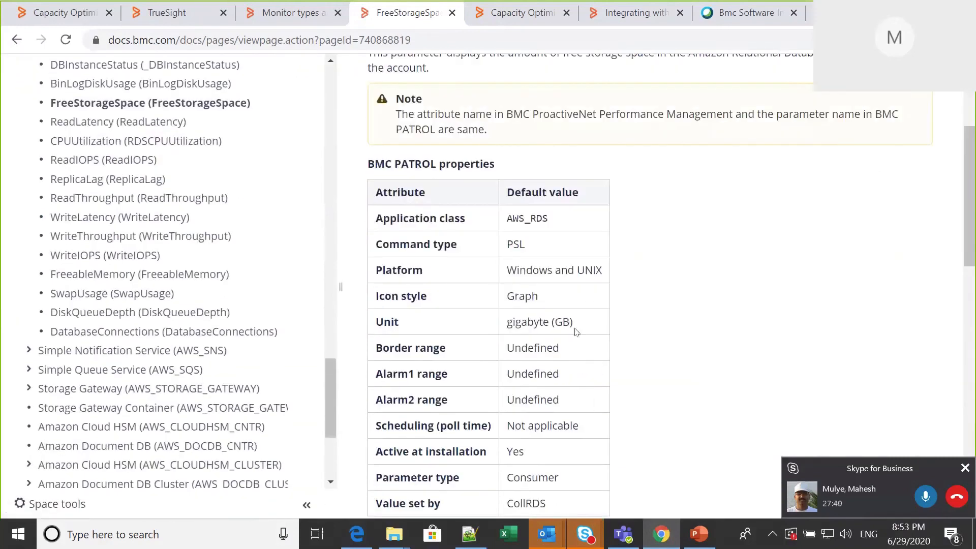
left_click_drag(504, 325, 578, 327)
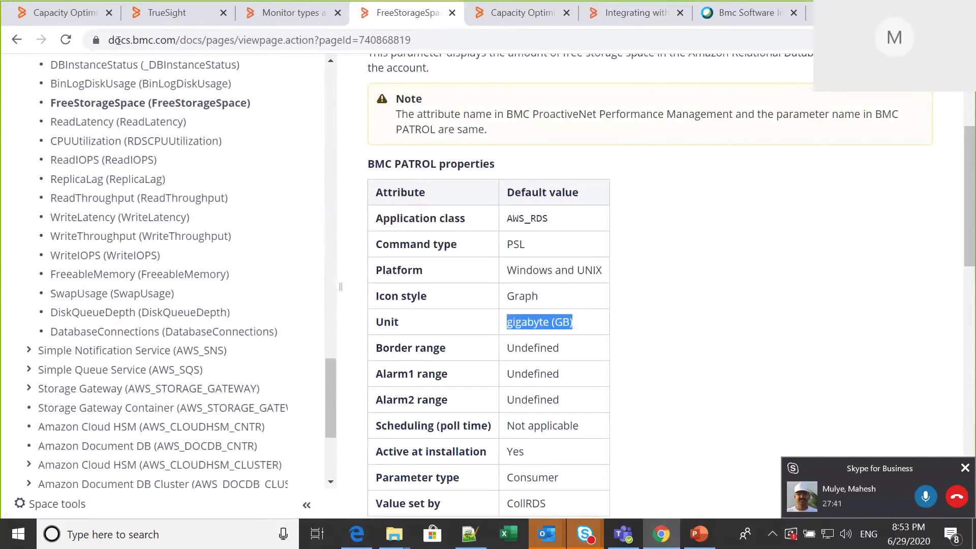
Step: In Capacity Optimization's administration area, open the Data Warehouse's Datasets & metrics page
left_click(84, 19)
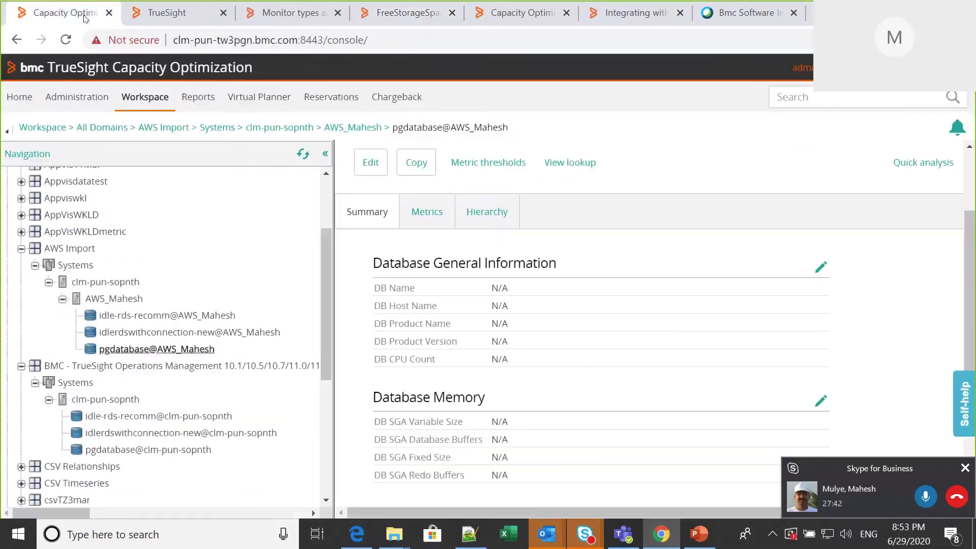
left_click(77, 98)
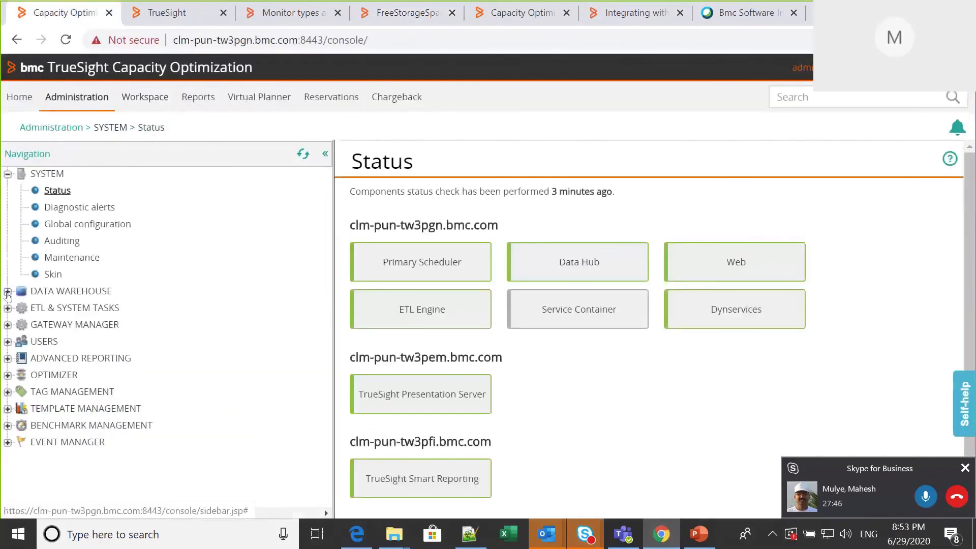
left_click(7, 308)
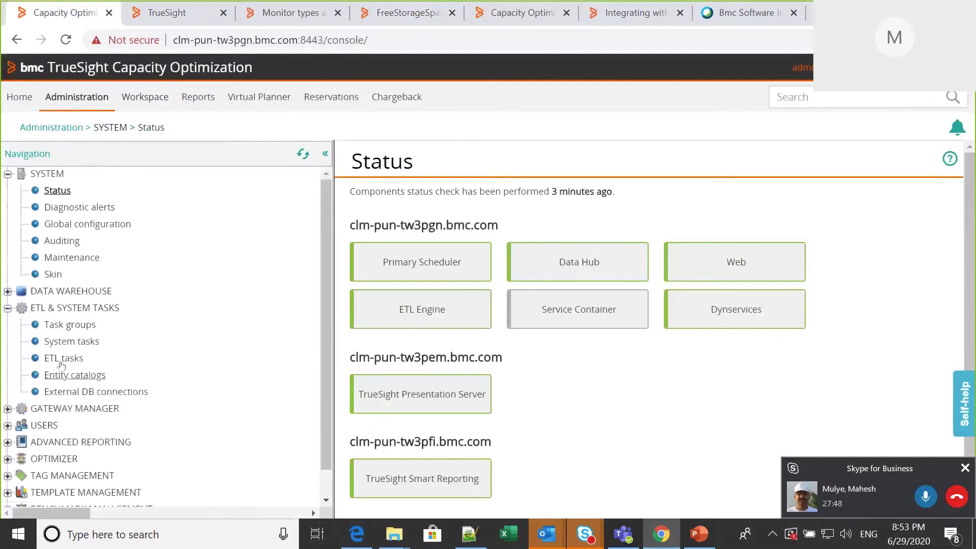
left_click(8, 293)
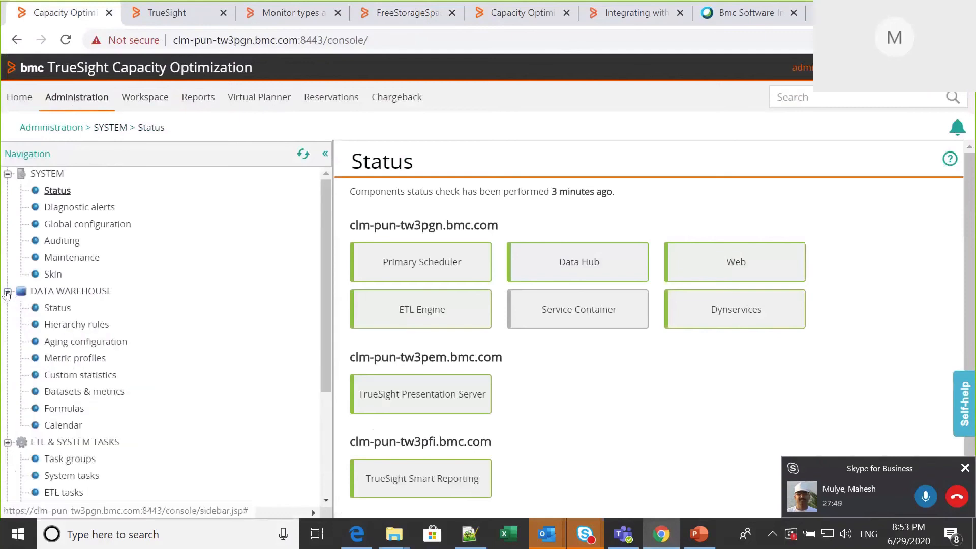
left_click(113, 395)
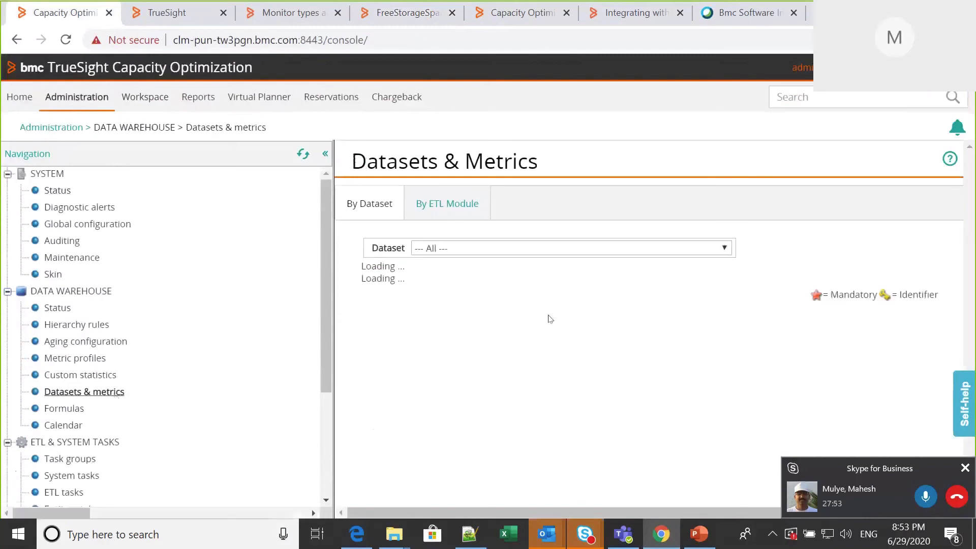
Step: Copy the destination metric DB_TOTAL_FREE_SIZE from the JSON file, filter the Datasets & Metrics list by that name and highlight its unit
left_click(470, 534)
double_click(337, 432)
key("ctrl+c")
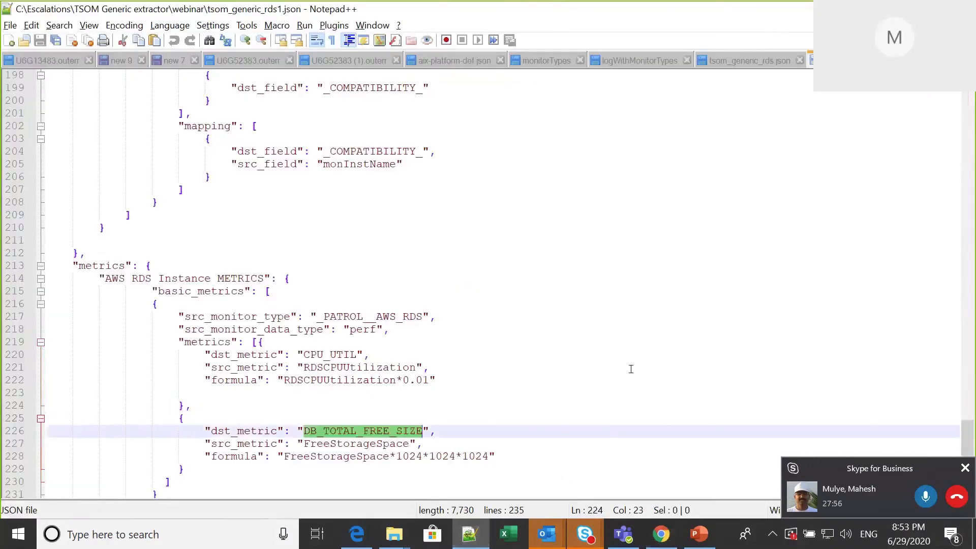
left_click(658, 543)
left_click(412, 313)
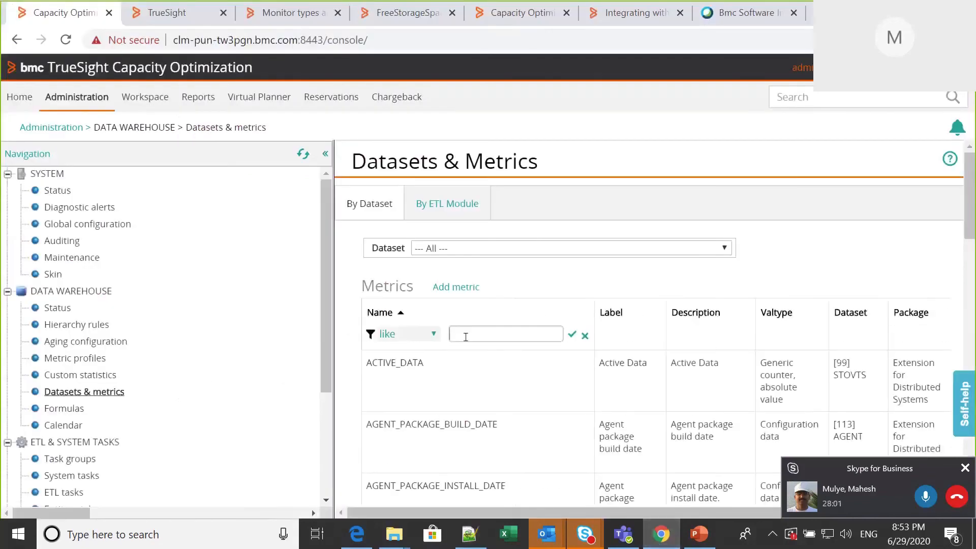
key("ctrl+v")
left_click(571, 335)
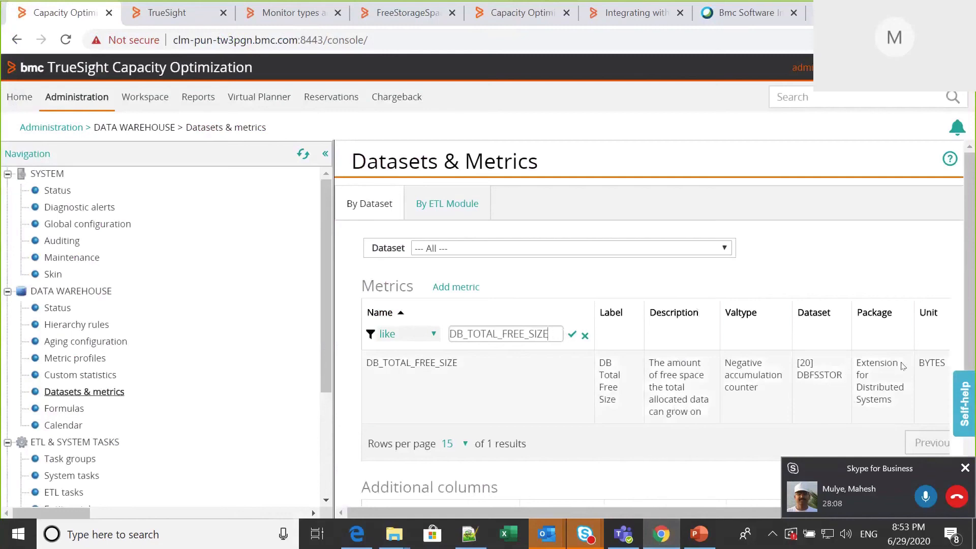
left_click_drag(919, 366, 944, 356)
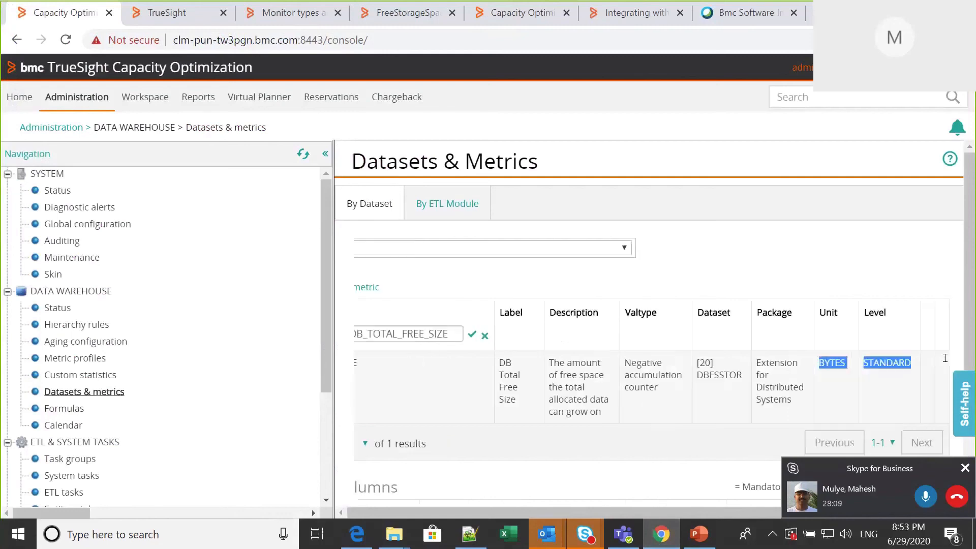
left_click(852, 381)
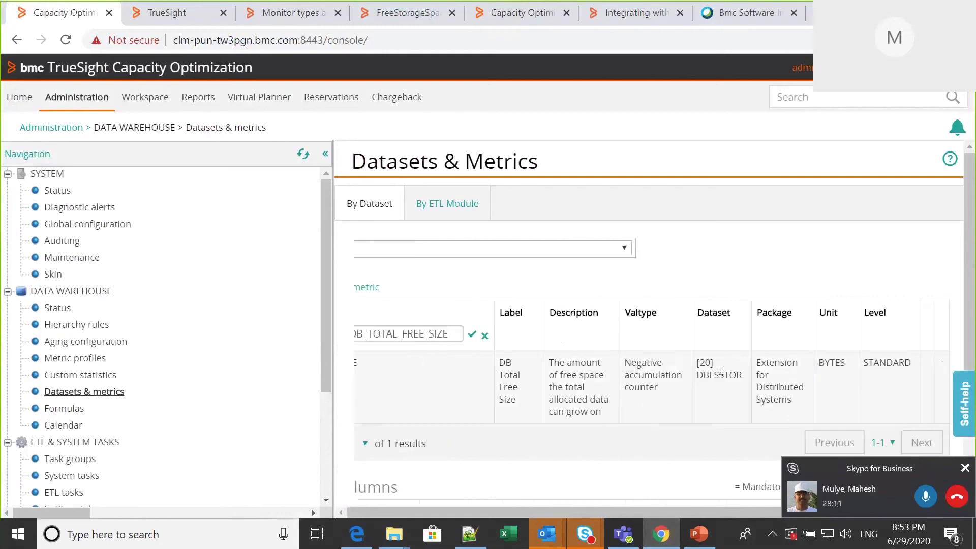
Step: Return to the pgdatabase instance under AWS Import in the workspace and view all columns of its performance metrics, checking the JSON file in between
left_click(141, 98)
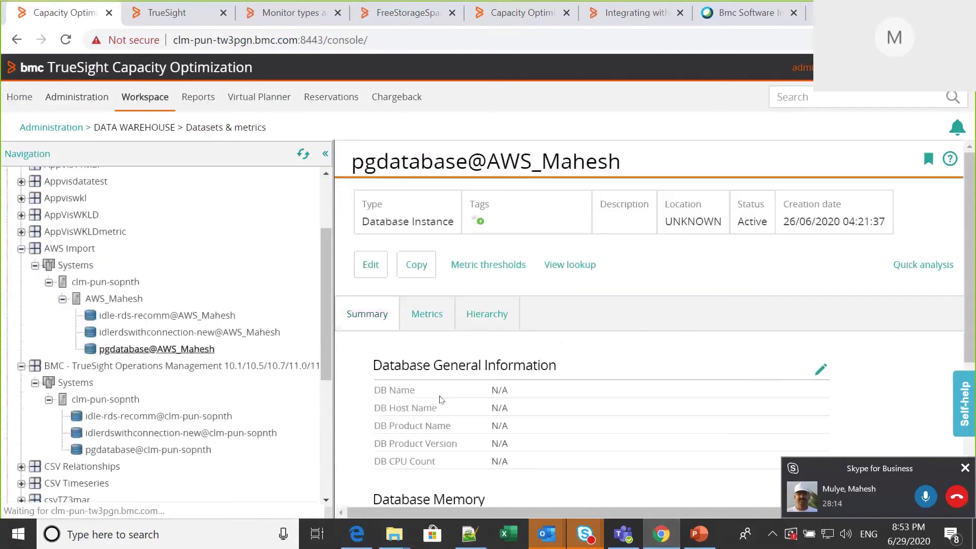
left_click(470, 536)
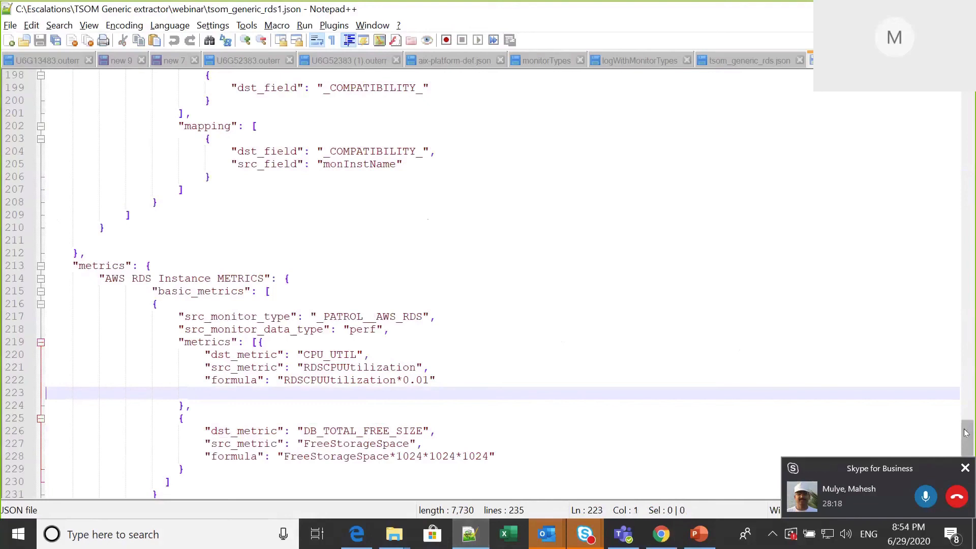
left_click_drag(967, 433, 967, 253)
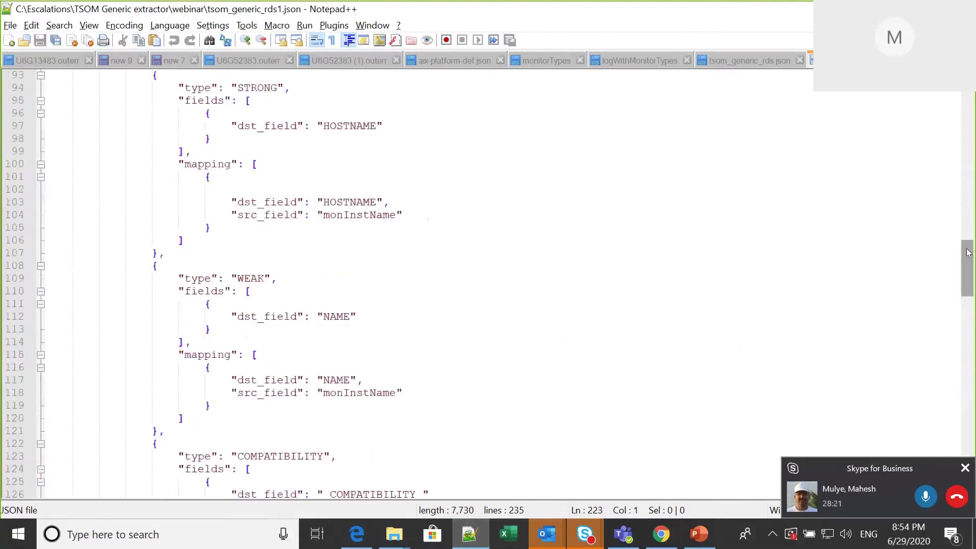
left_click(660, 534)
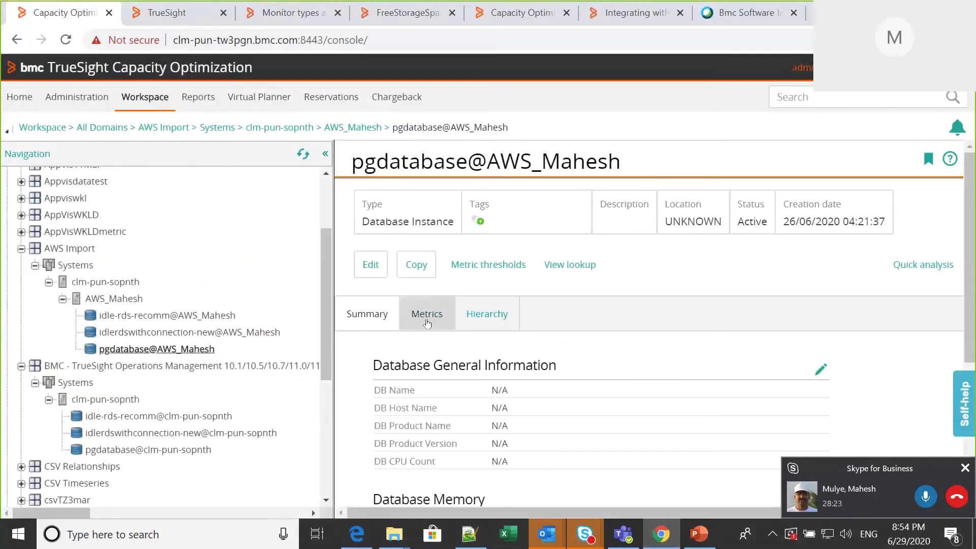
left_click(427, 314)
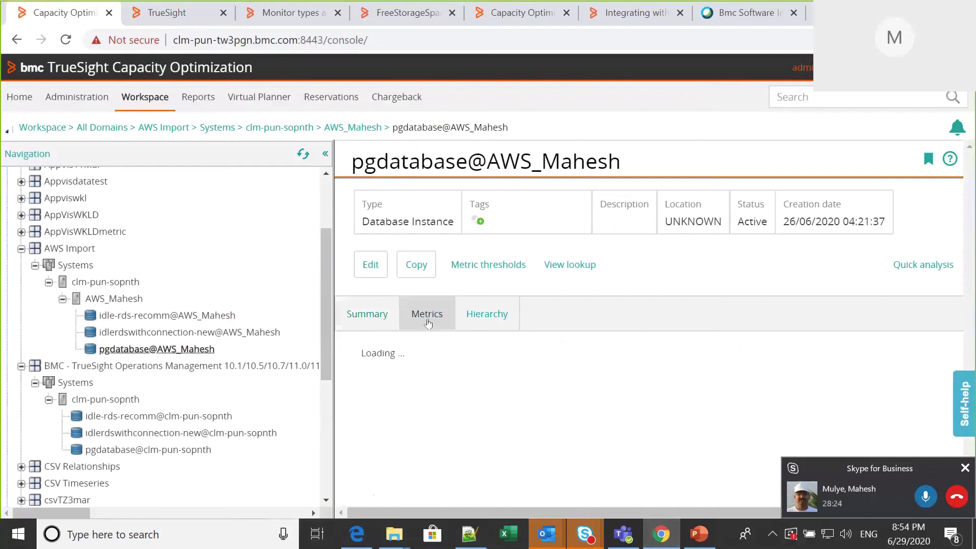
scroll(973, 294, "down", 1)
scroll(975, 295, "down", 4)
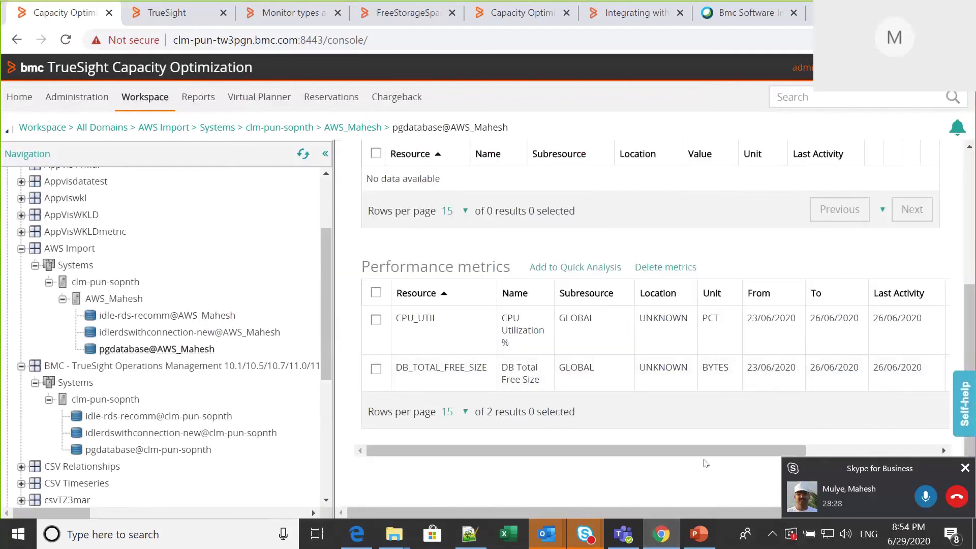
left_click_drag(704, 451, 836, 451)
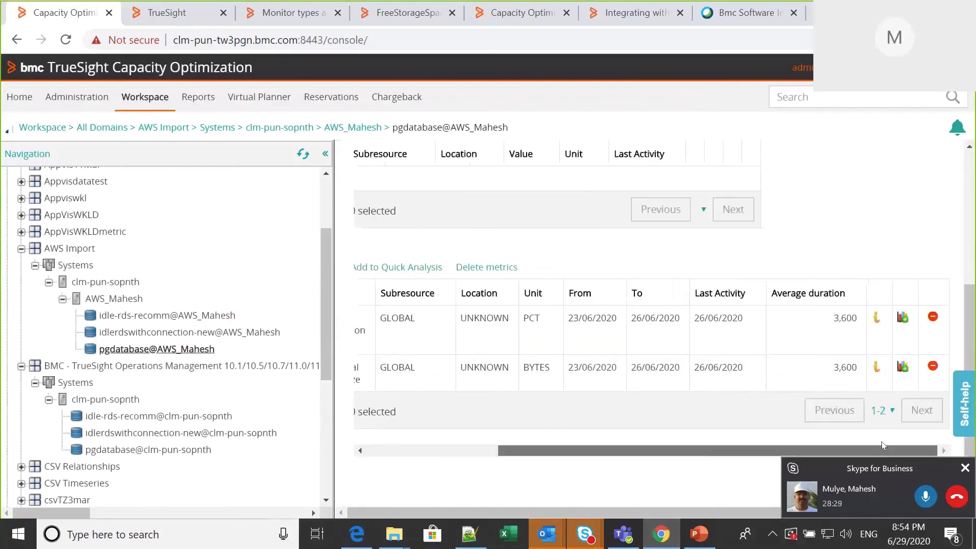
Step: Chart the pgdatabase instance's CPU_UTIL metric in Quick analysis and examine the graph
left_click(903, 317)
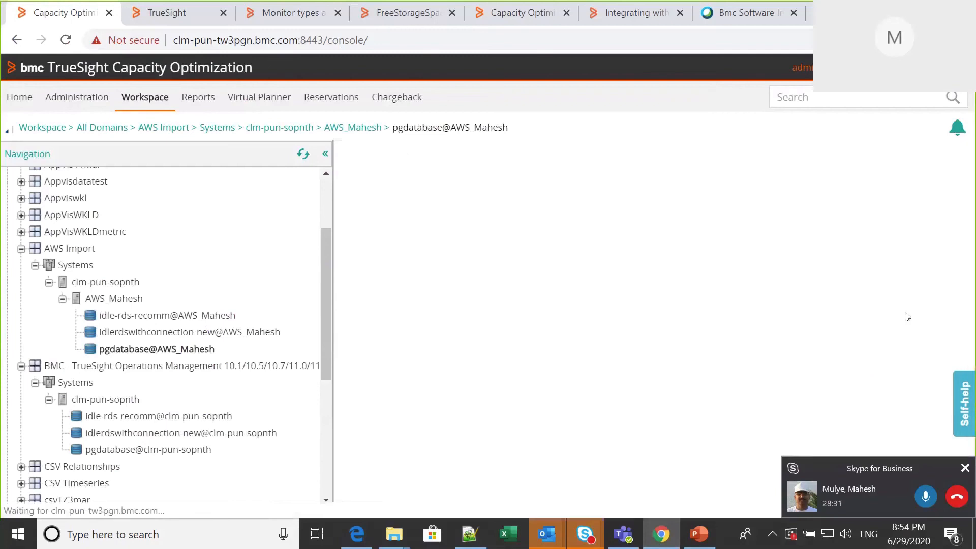
scroll(969, 355, "down", 5)
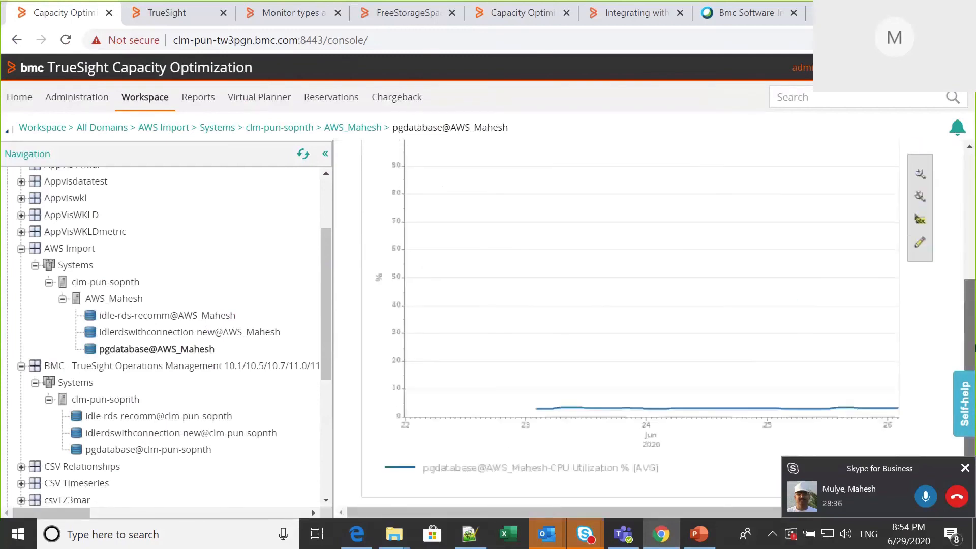
scroll(971, 366, "up", 5)
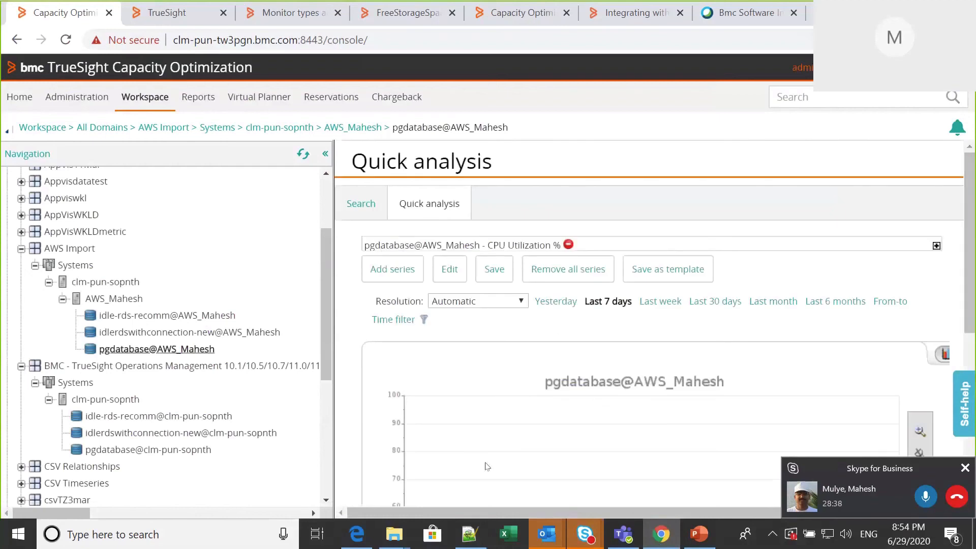
Step: Review the COMPATIBILITY and WEAK lookup mappings with the remove_domain modifier in the JSON file and compare them with the AWS Import hierarchy
left_click(475, 533)
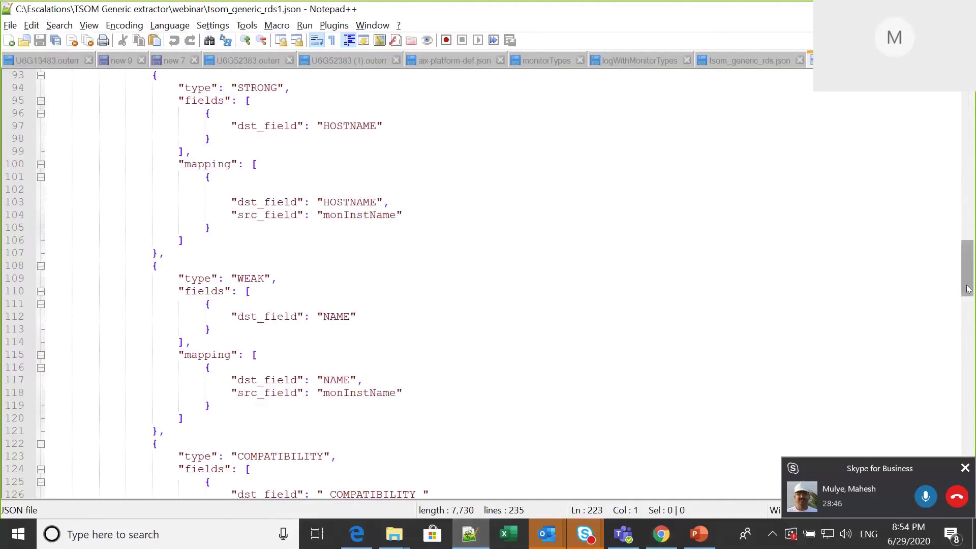
left_click_drag(967, 289, 973, 218)
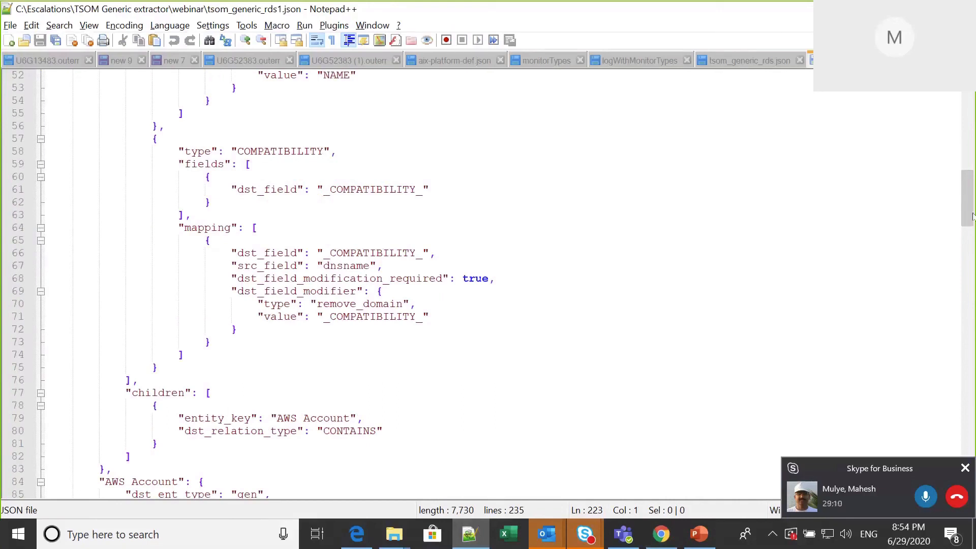
left_click_drag(970, 210, 969, 158)
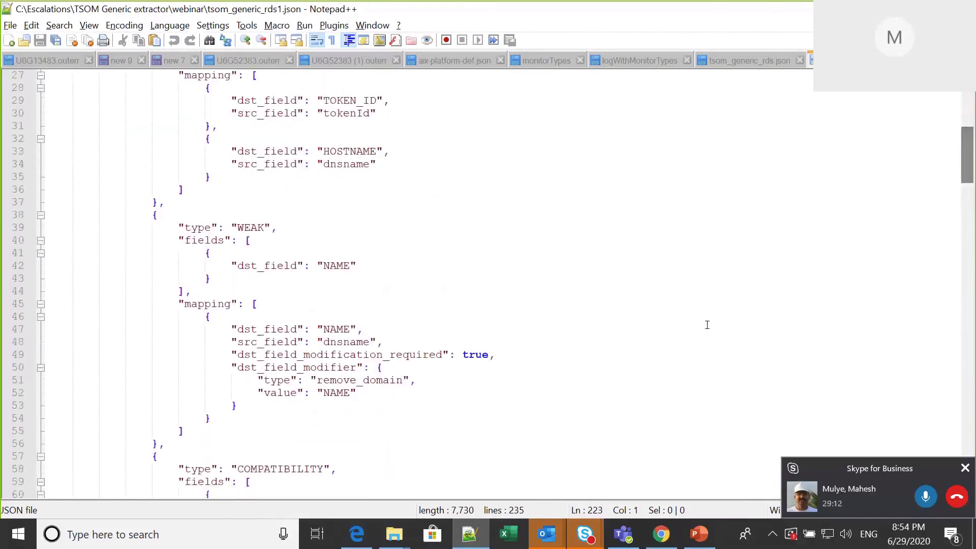
left_click(655, 536)
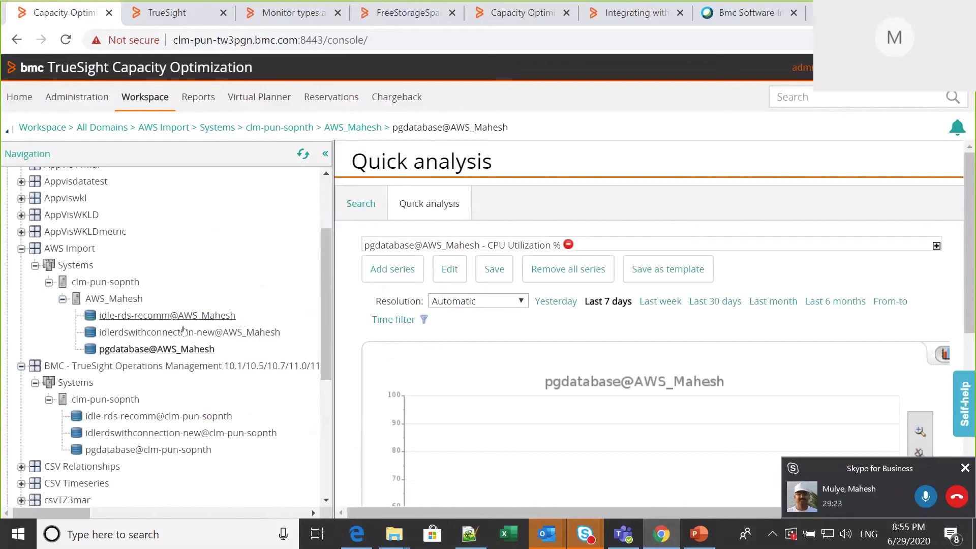
left_click(468, 533)
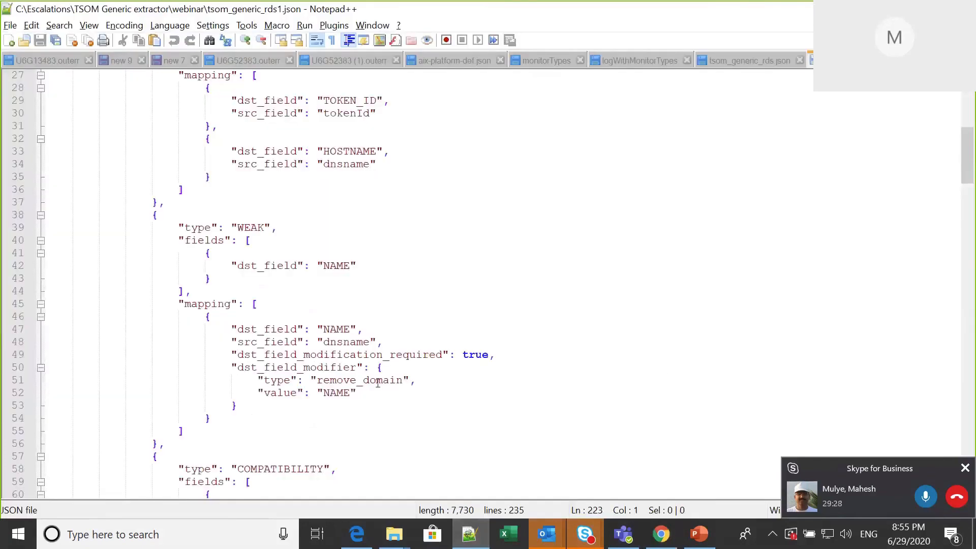
Step: In the JSON file's AWS RDS Instance block, highlight the parent_suffix modifier, "@" appender and Instance key, comparing with the imported database names
left_click_drag(969, 156, 975, 356)
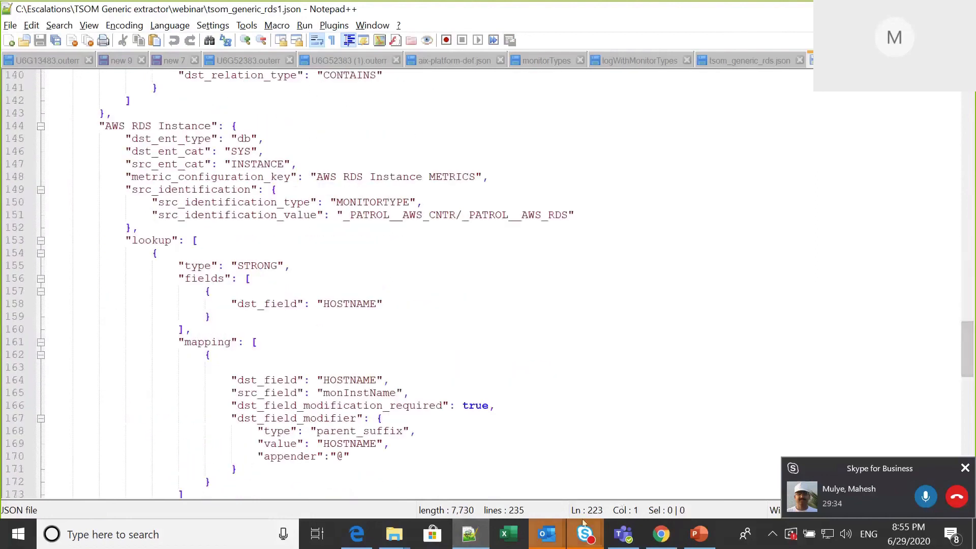
left_click(660, 534)
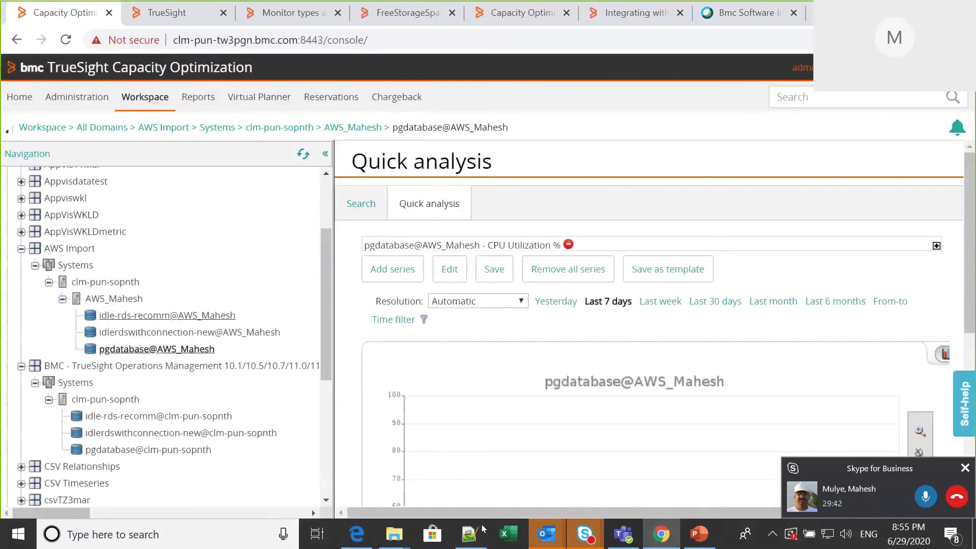
left_click(470, 534)
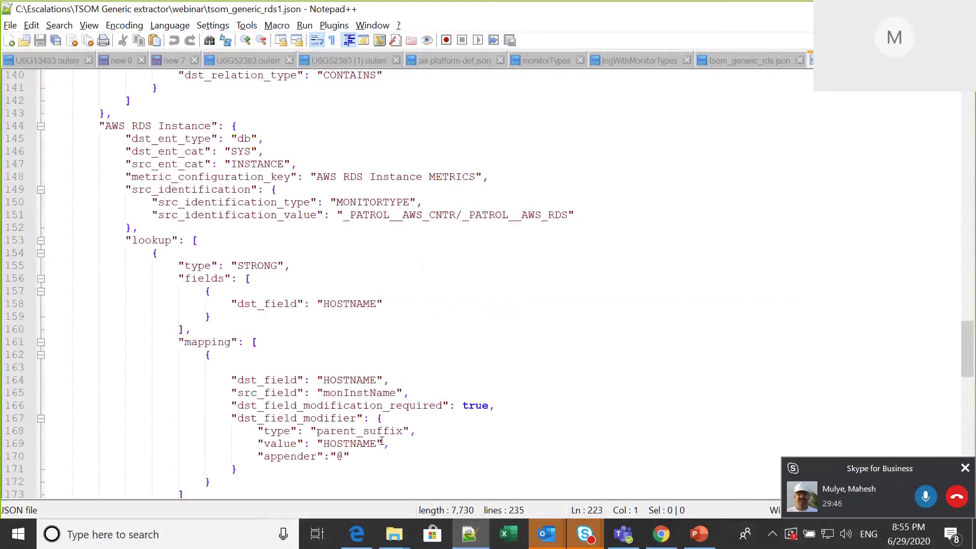
double_click(393, 429)
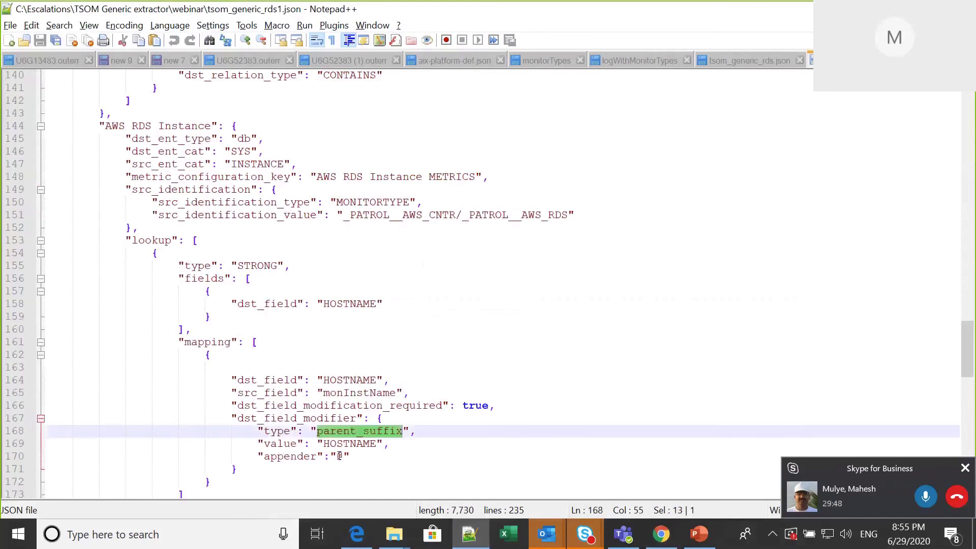
left_click_drag(348, 456, 316, 456)
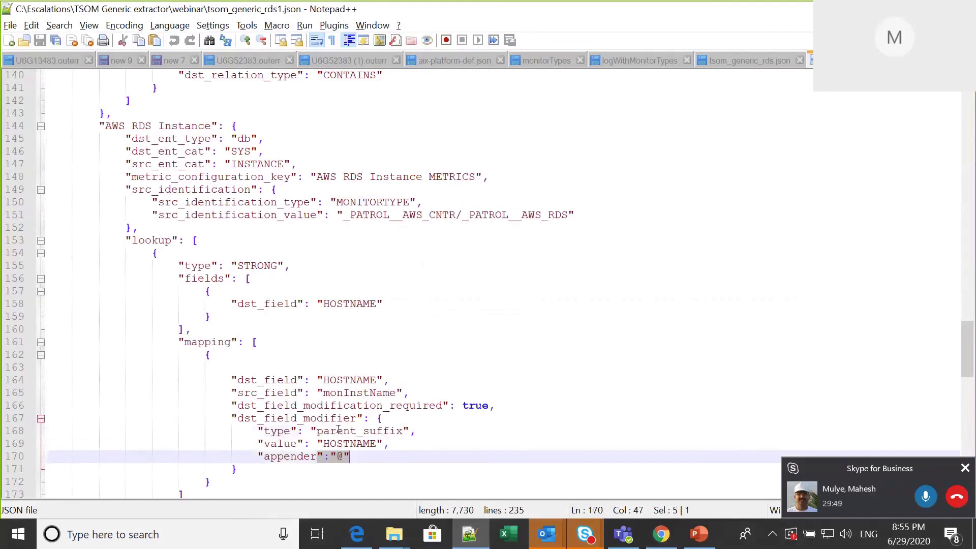
double_click(188, 127)
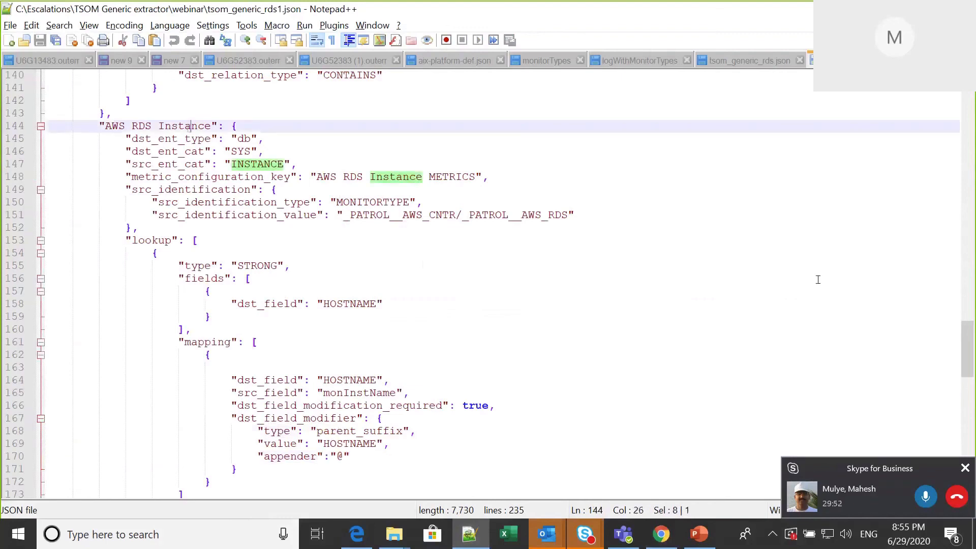
Step: Highlight the parent_suffix type and its HOSTNAME value in the STRONG lookup mapping and recheck the database names in the workspace tree
mouse_move(972, 381)
left_mouse_down()
mouse_move(966, 279)
mouse_move(973, 372)
left_mouse_up()
double_click(382, 418)
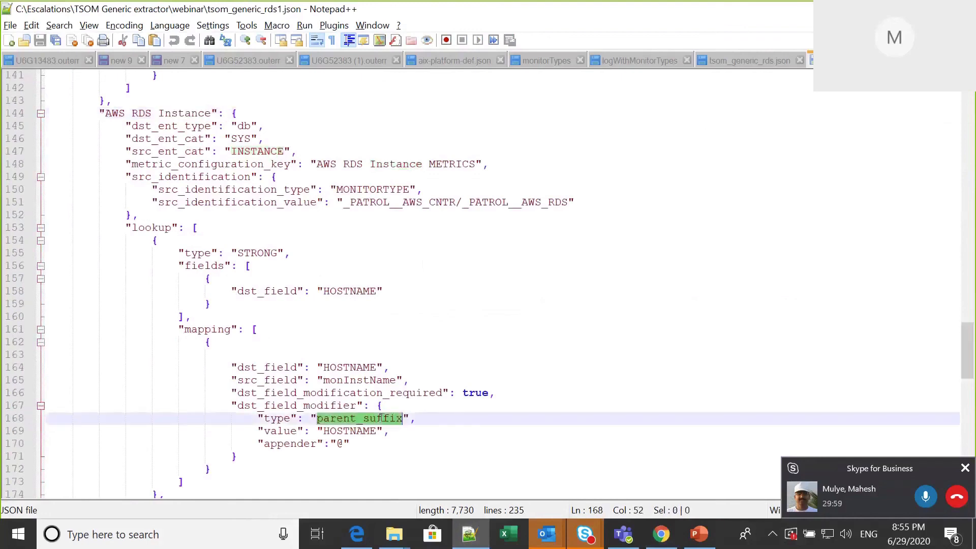
left_click(331, 432)
double_click(334, 431)
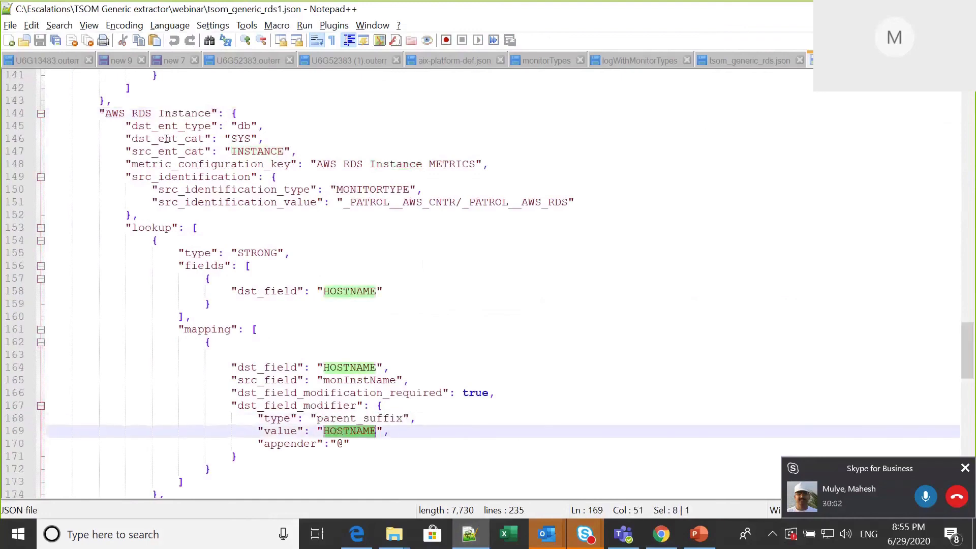
left_click(662, 535)
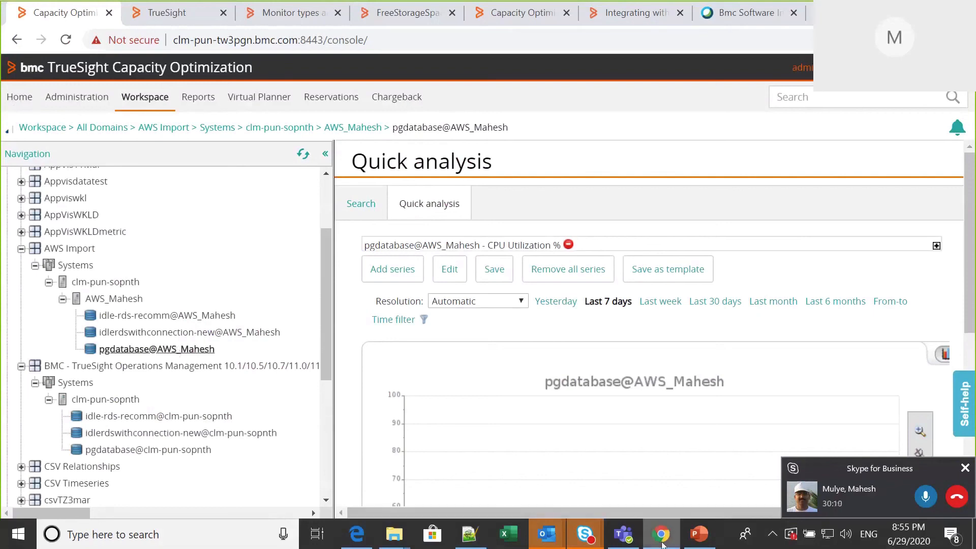
left_click(469, 544)
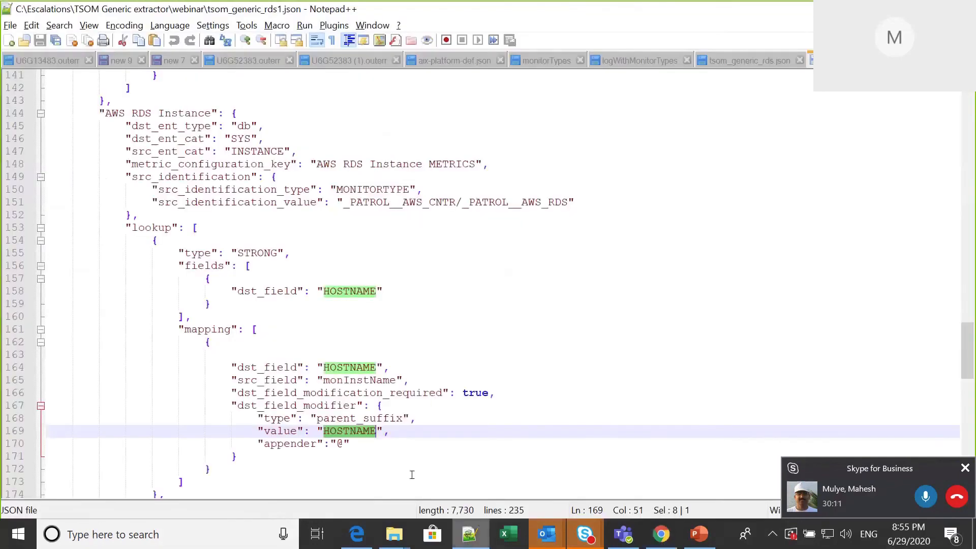
Step: Highlight dst_field_modification_required and the dst_field_modifier block in the AWS RDS Instance mapping and recheck the AWS Import hierarchy in Capacity Optimization
left_click_drag(233, 394, 498, 394)
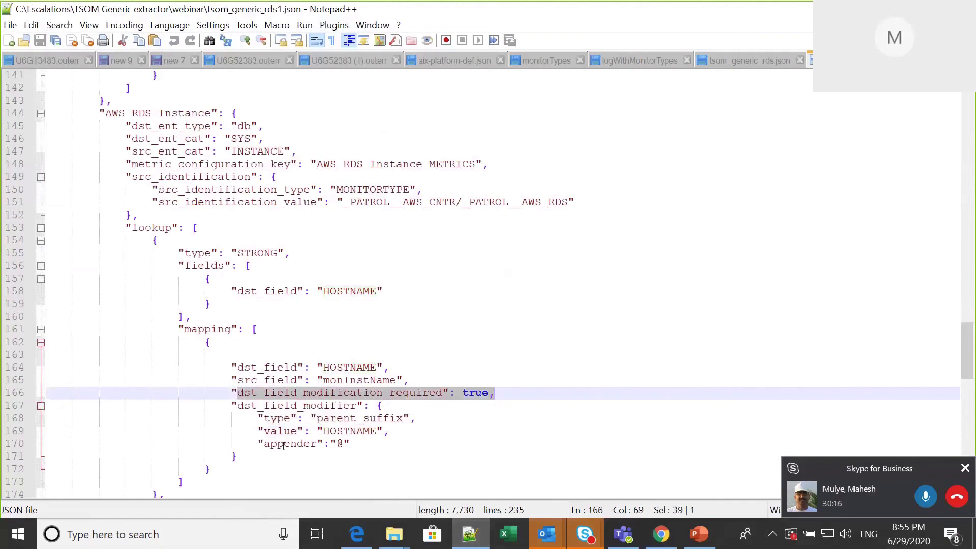
left_click_drag(252, 457, 13, 392)
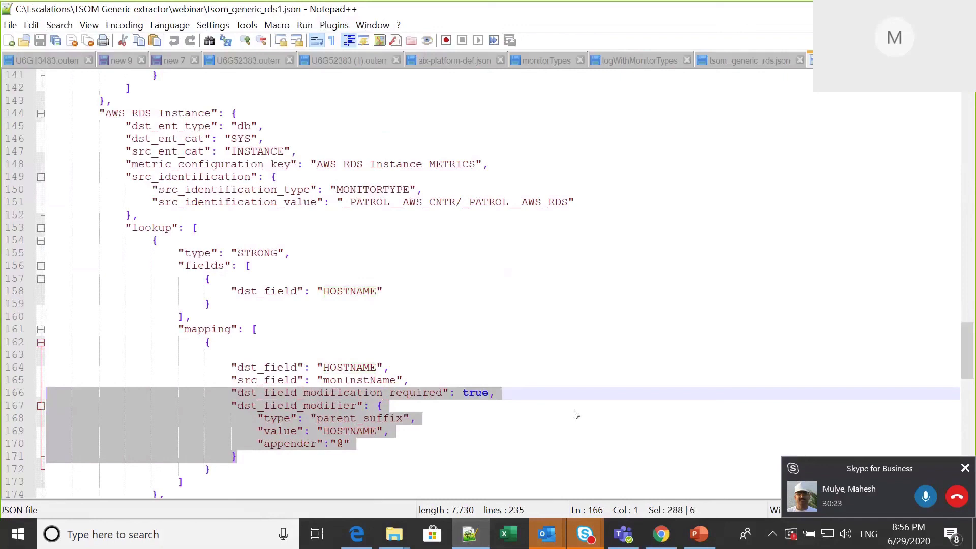
left_click(661, 534)
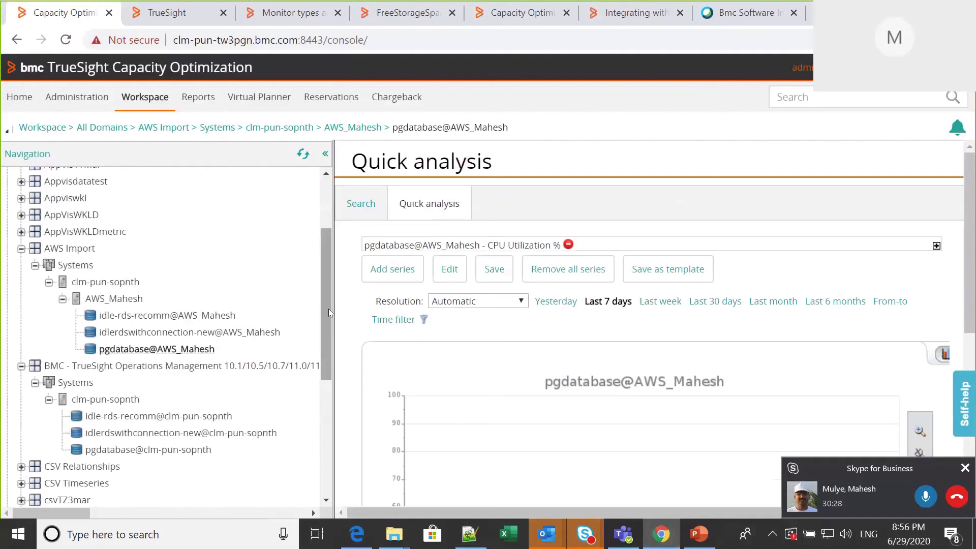
left_click_drag(328, 309, 327, 252)
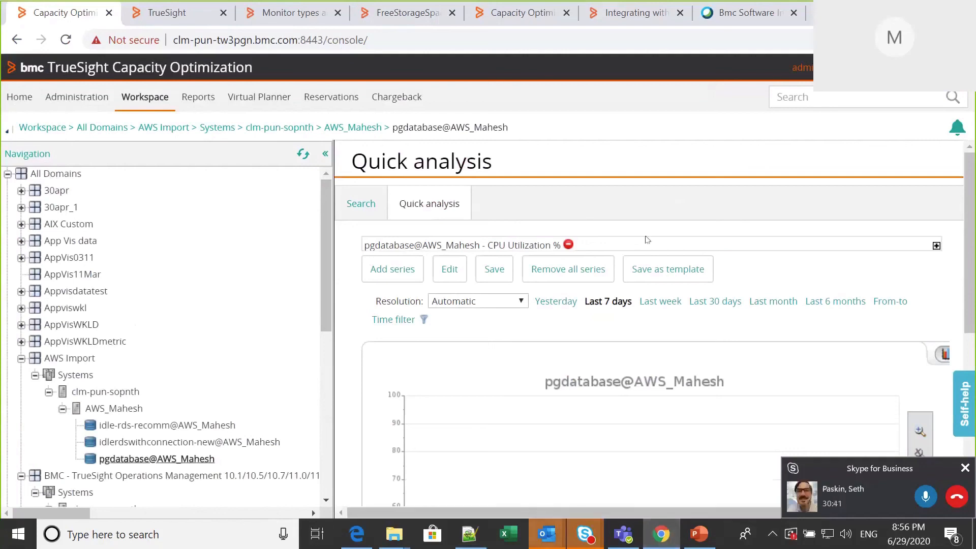
Step: In tsom_generic_rds1.json, highlight the AWS_CNTR and AWS_RDS monitor types in the AWS RDS Instance block's src_identification_value
left_click(731, 15)
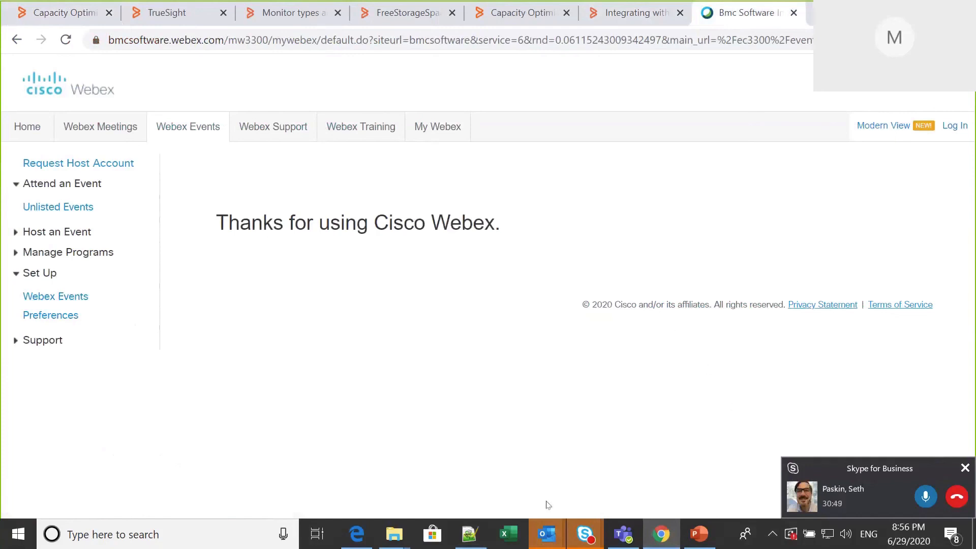
mouse_move(468, 547)
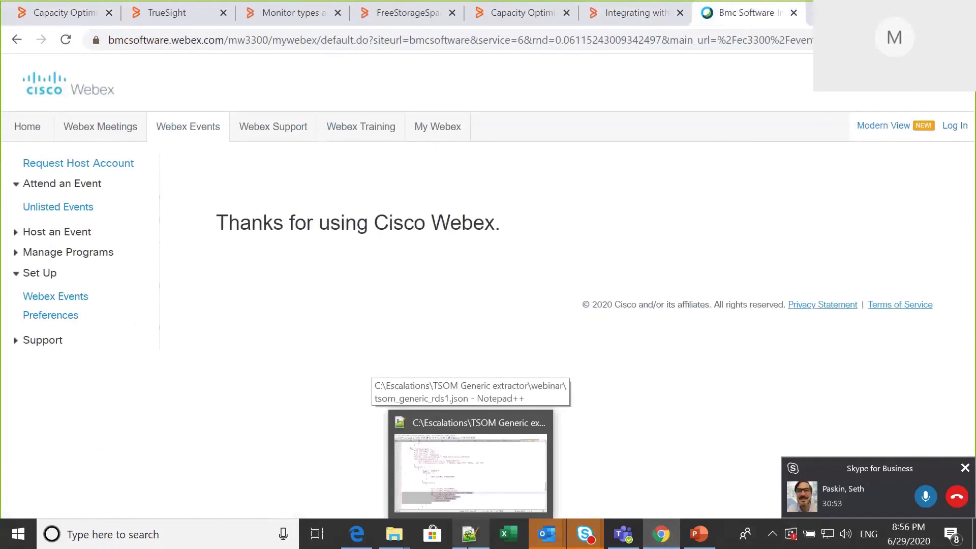
left_click(468, 546)
left_click(609, 289)
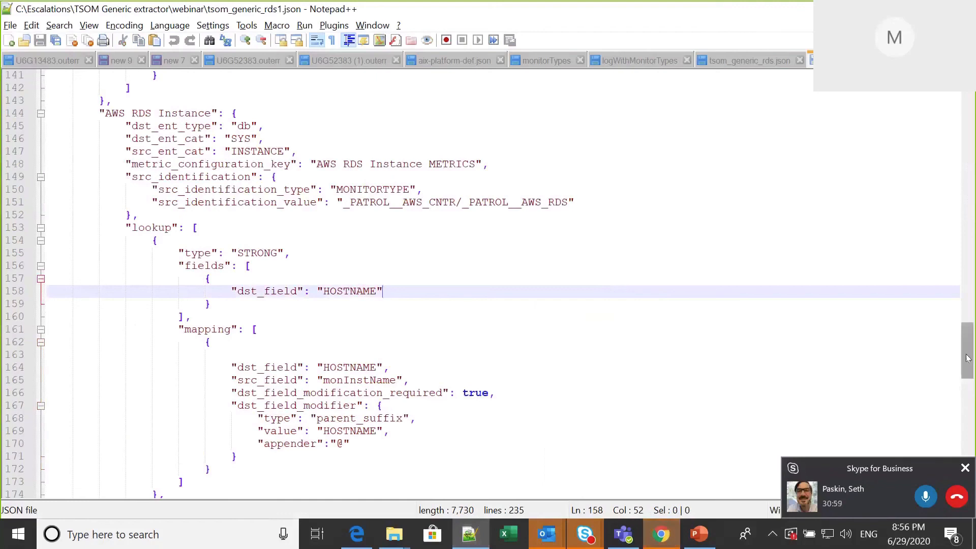
left_click_drag(967, 358, 967, 356)
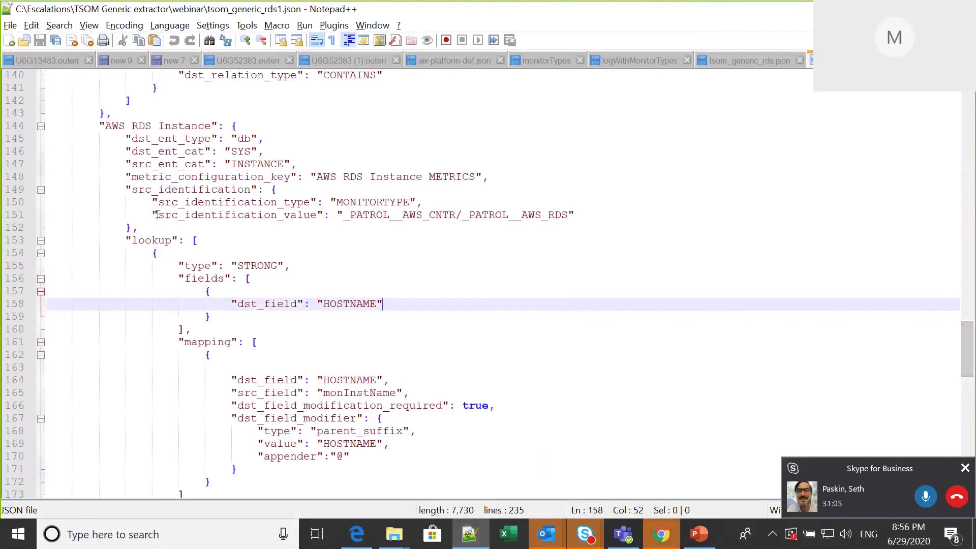
left_click_drag(157, 214, 173, 218)
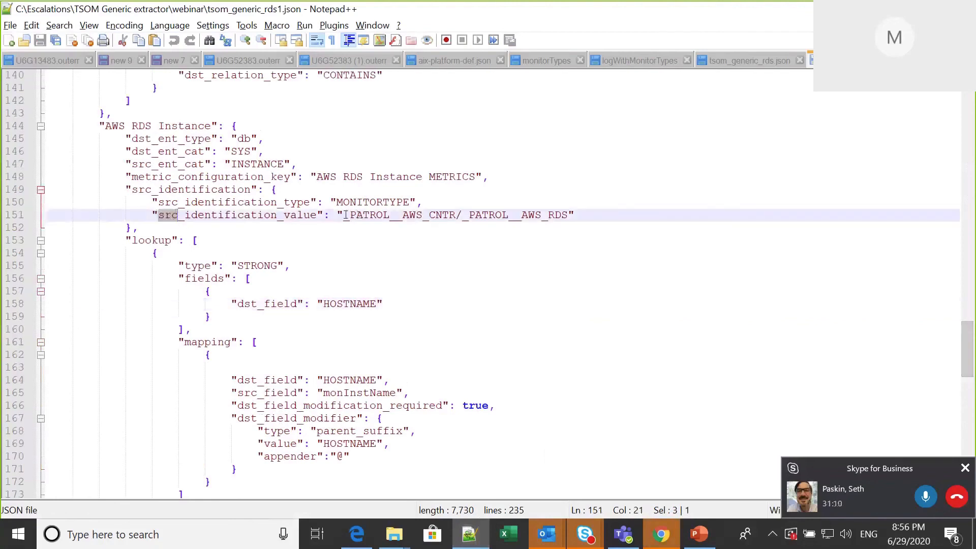
left_click_drag(343, 215, 434, 221)
left_click_drag(521, 225, 566, 216)
left_click(613, 224)
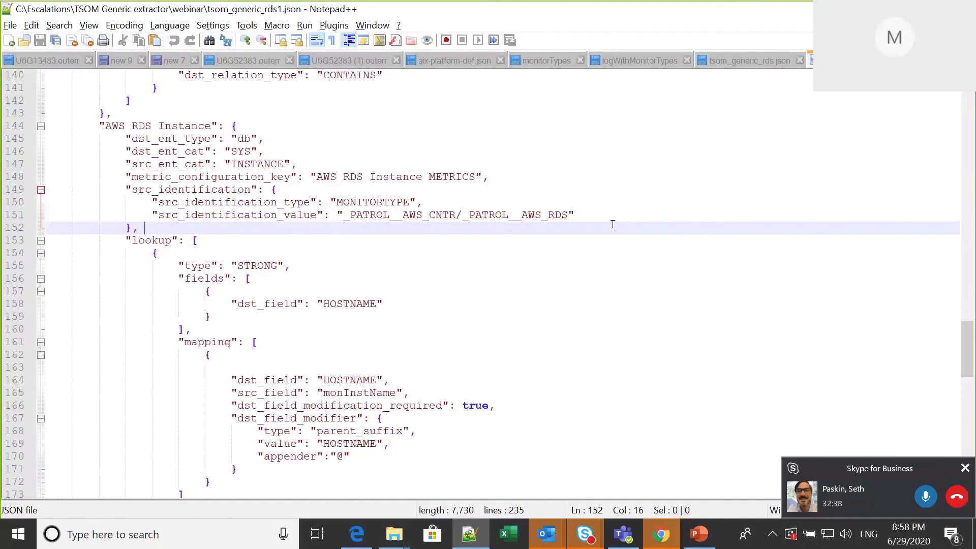
Step: Bring up tsom_generic_rds.json and compare its AWS RDS Instance identification with the monitor hierarchy in TrueSight's Device Details
left_click(758, 62)
key("ctrl+Tab")
left_click(730, 59)
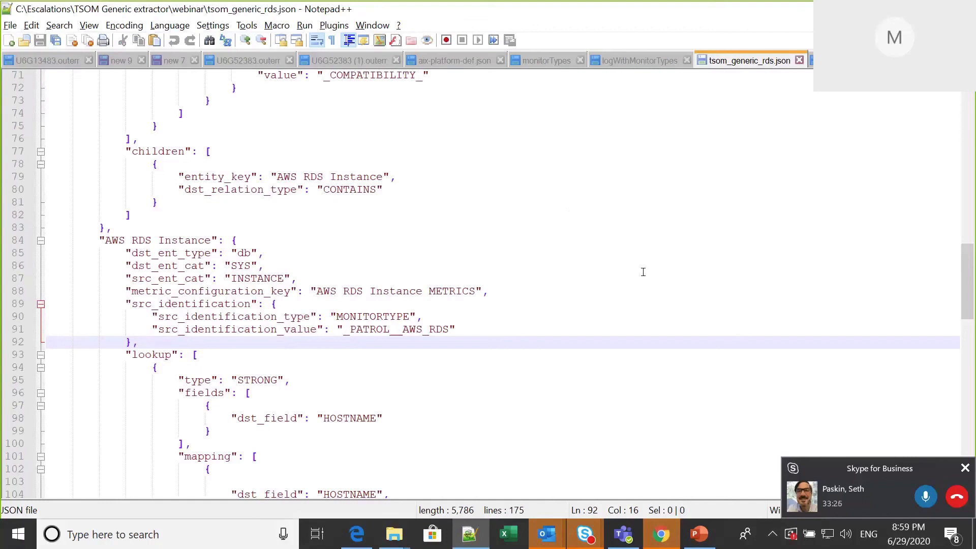
left_click(661, 534)
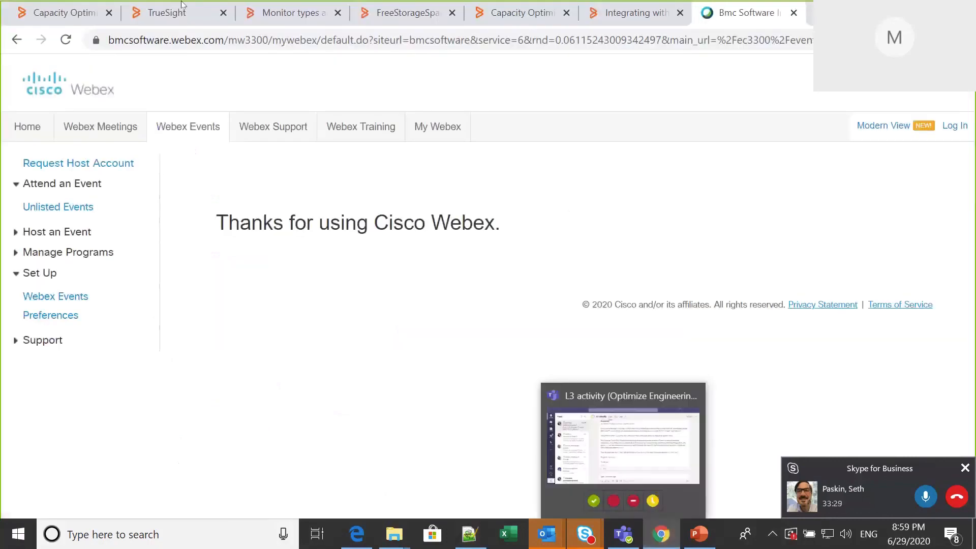
left_click(184, 17)
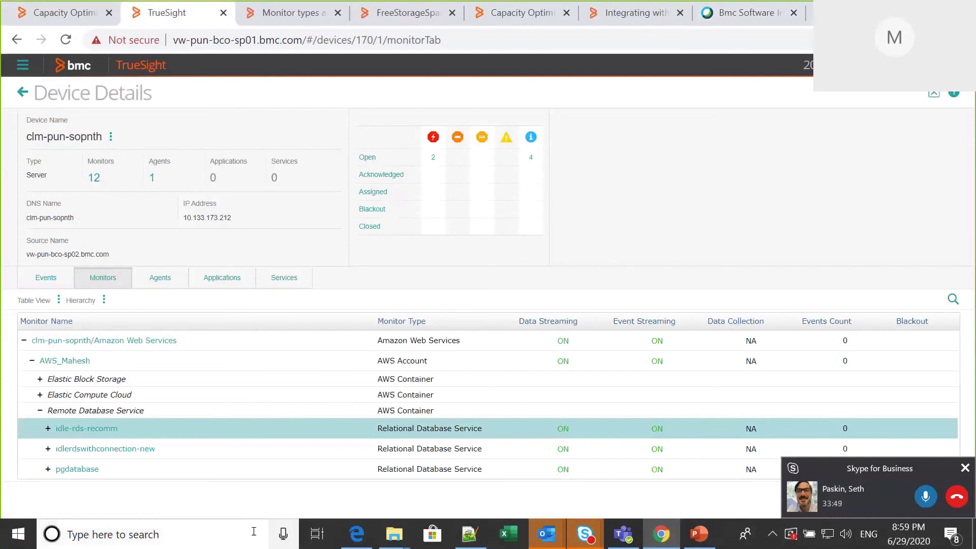
left_click(656, 540)
mouse_move(664, 540)
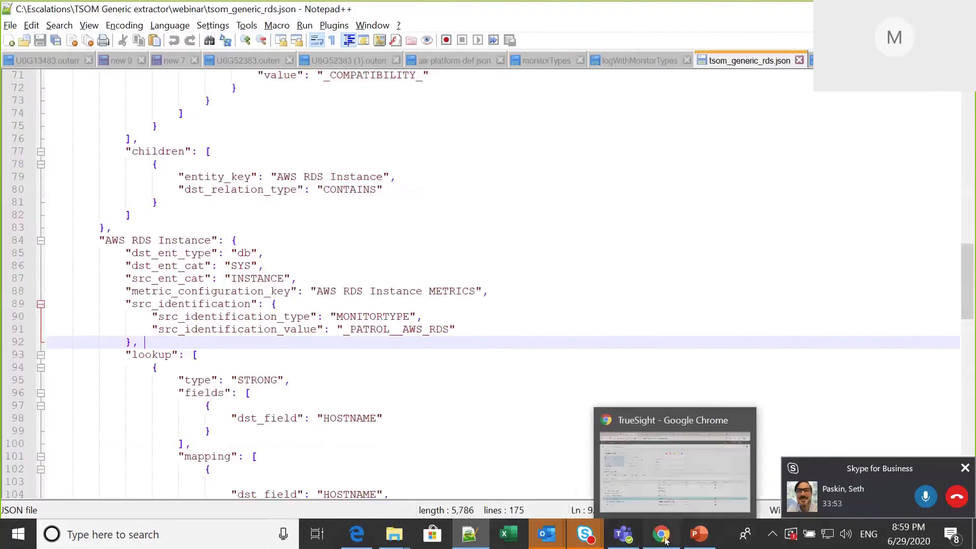
left_click(667, 540)
Step: In Capacity Optimization's administration, list the ETL tasks by most recent execution time and open the AWS Import task
left_click(89, 20)
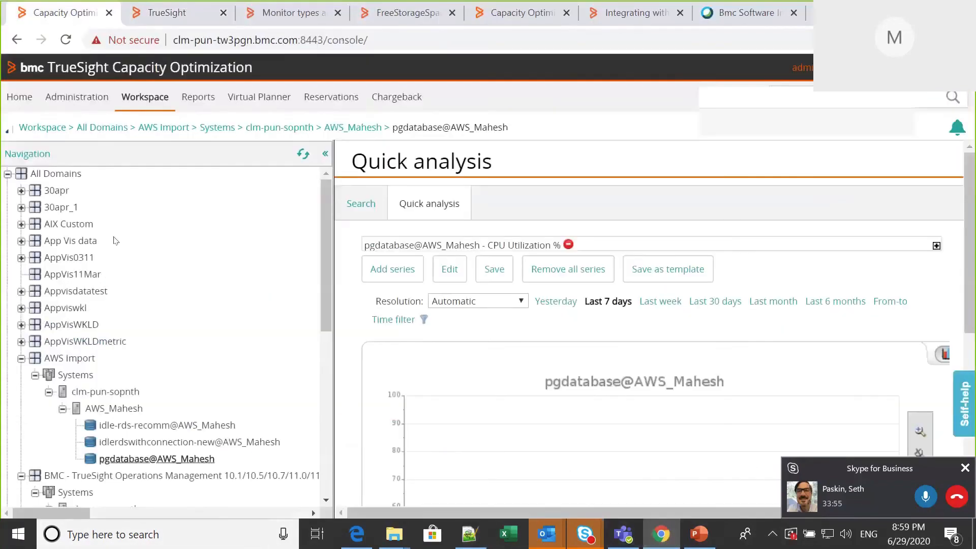
left_click(66, 100)
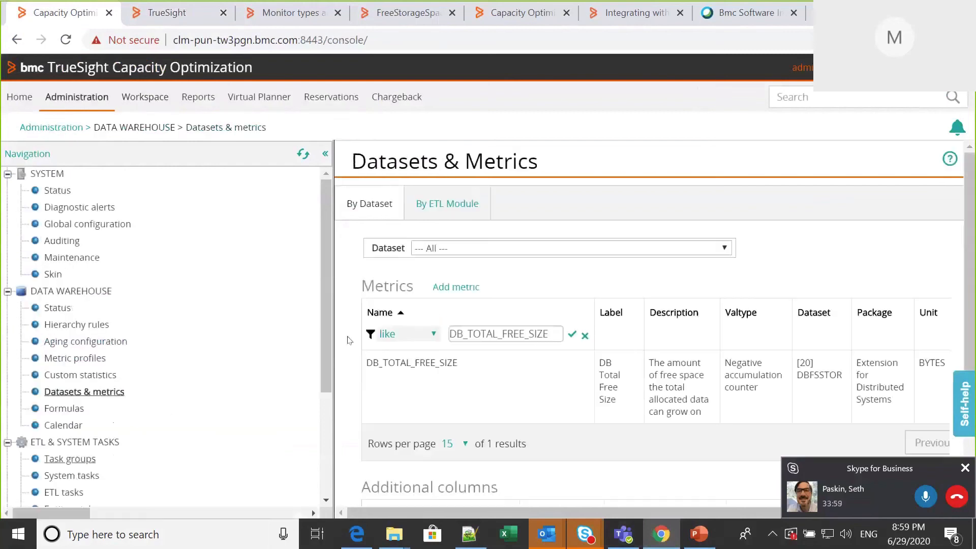
left_click_drag(325, 342, 330, 415)
scroll(60, 413, "up", 1)
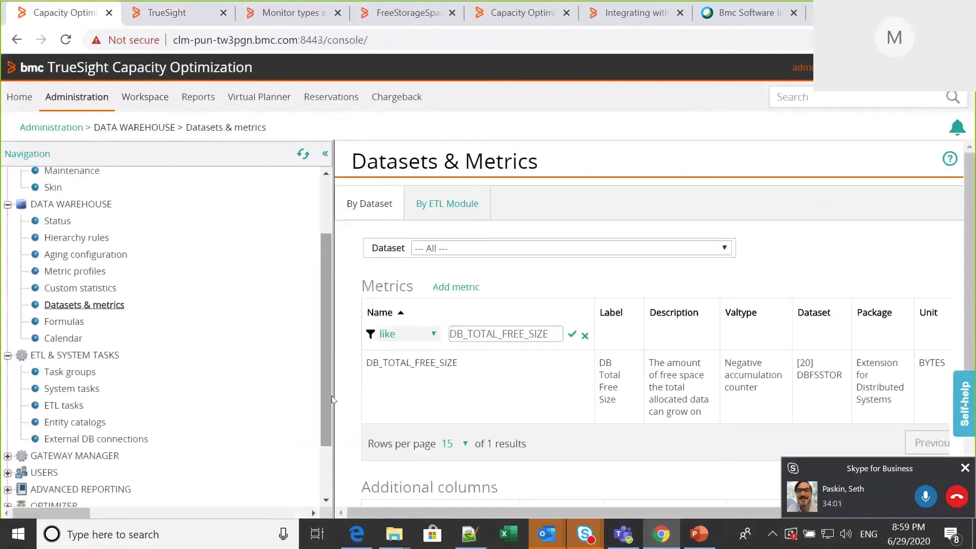
left_click(61, 407)
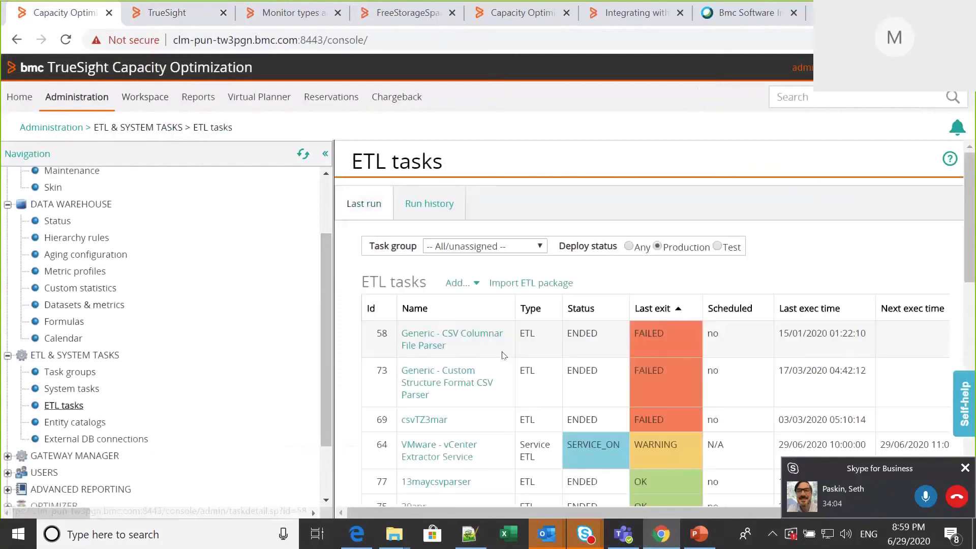
left_click(784, 314)
left_click(784, 314)
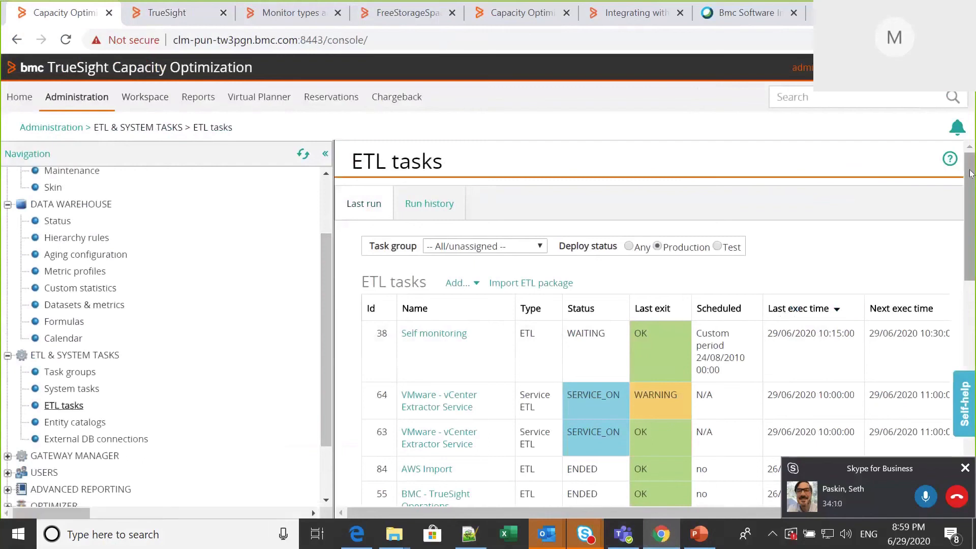
scroll(972, 267, "down", 5)
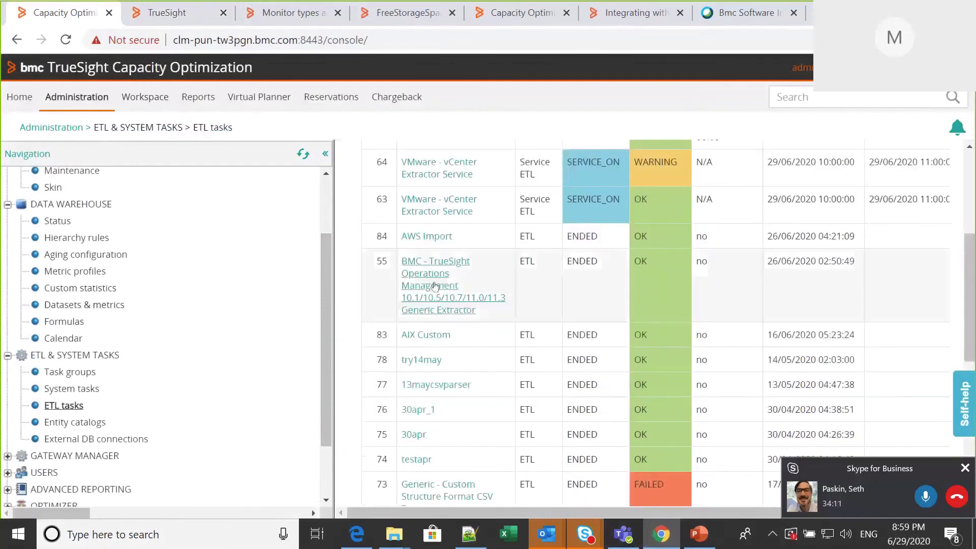
left_click(420, 236)
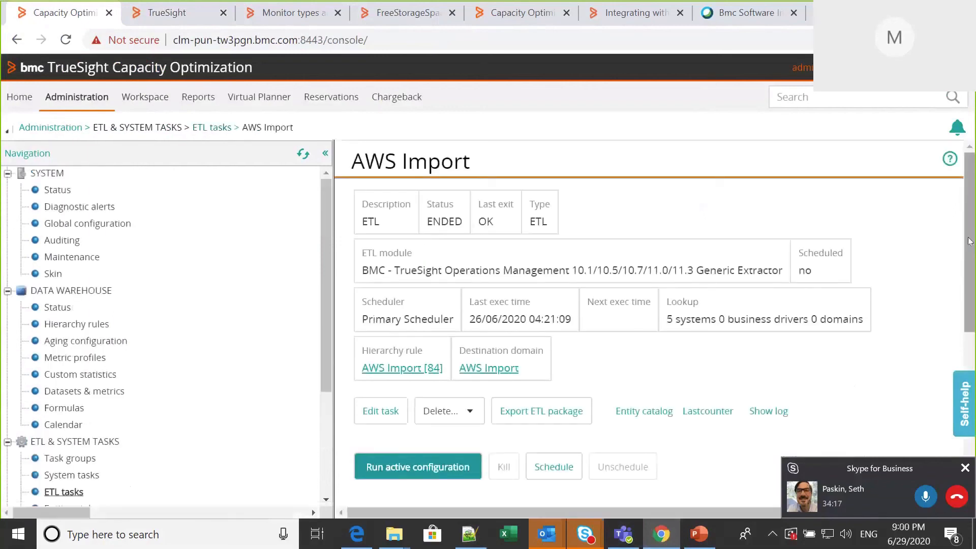
Step: Open the Default run configuration, expand its TrueSight Operations Management Connection settings and highlight the platform definition JSON file path
scroll(970, 241, "down", 3)
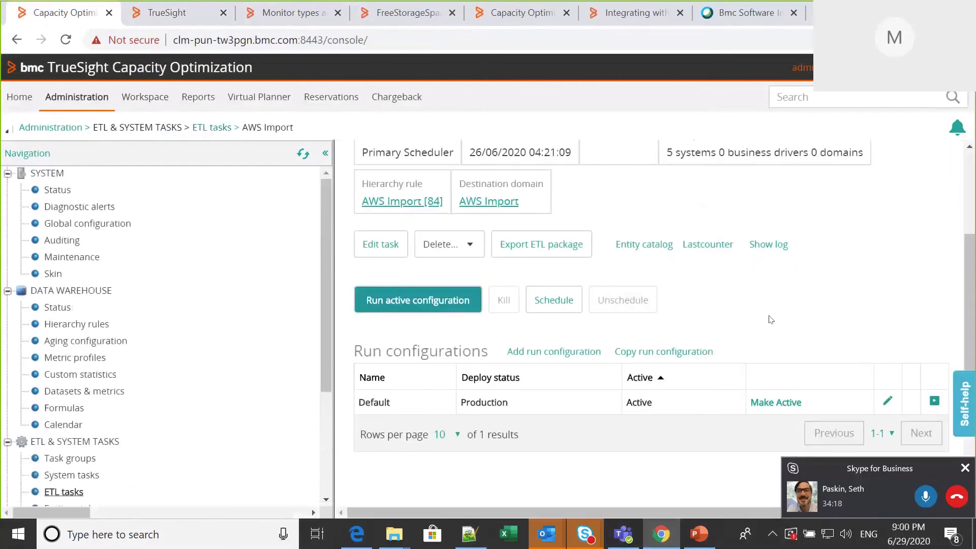
left_click(888, 402)
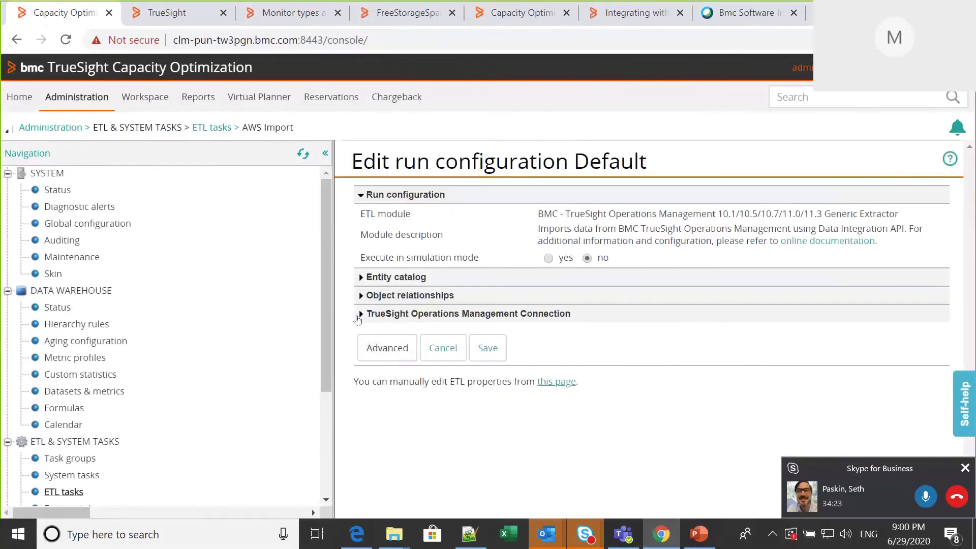
left_click(359, 315)
scroll(971, 386, "down", 1)
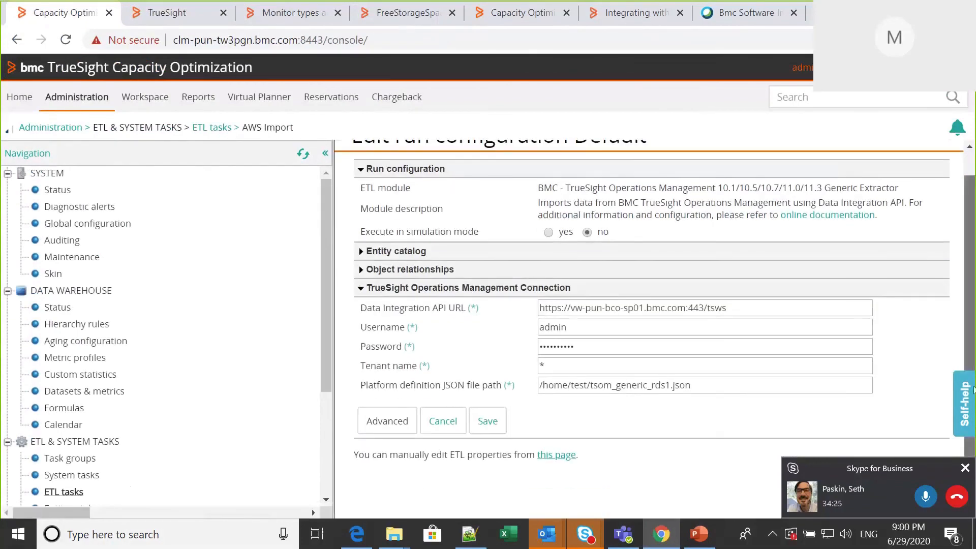
left_click_drag(691, 386, 526, 386)
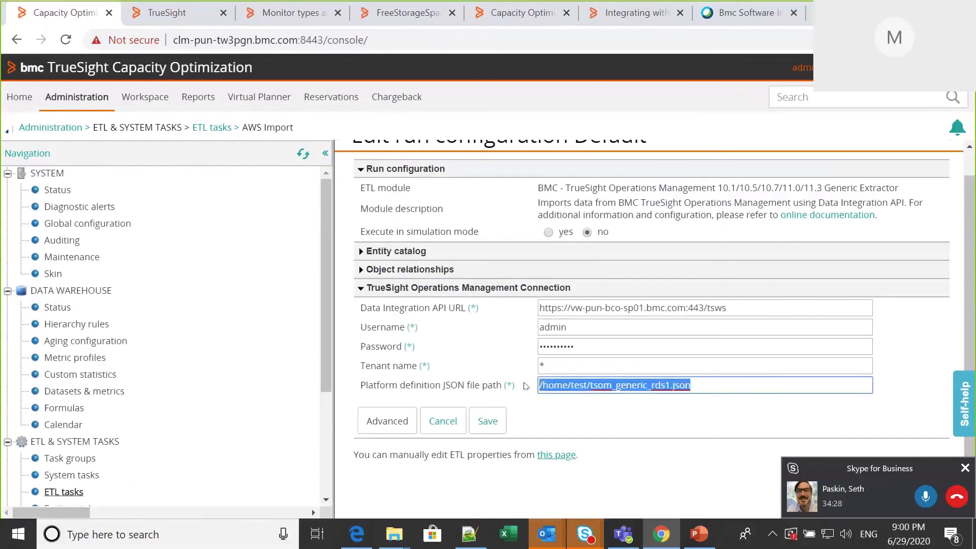
Step: Compare tsom_generic_rds.json and tsom_generic_rds1.json in Notepad++ with the platform definition JSON path in the AWS Import run configuration
left_click(468, 534)
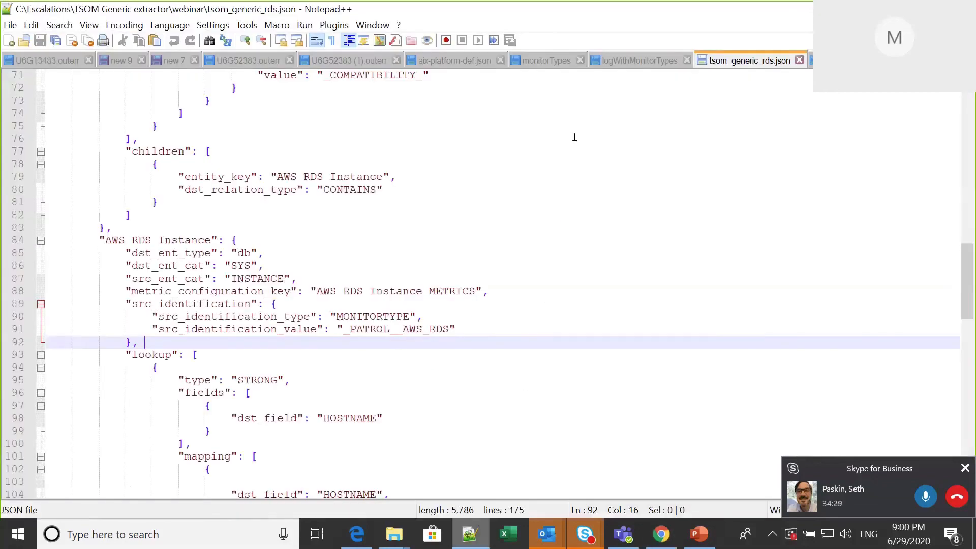
scroll(574, 136, "down", 3)
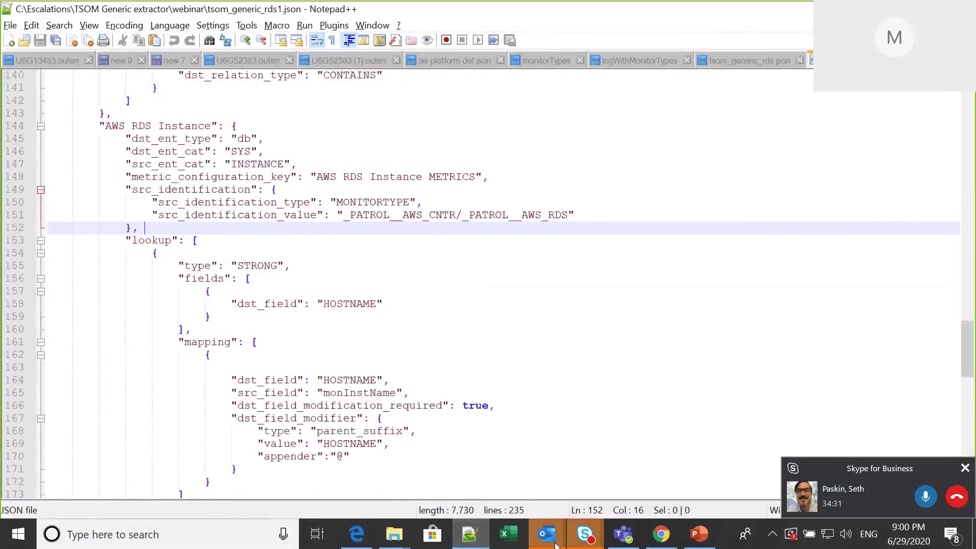
left_click(659, 534)
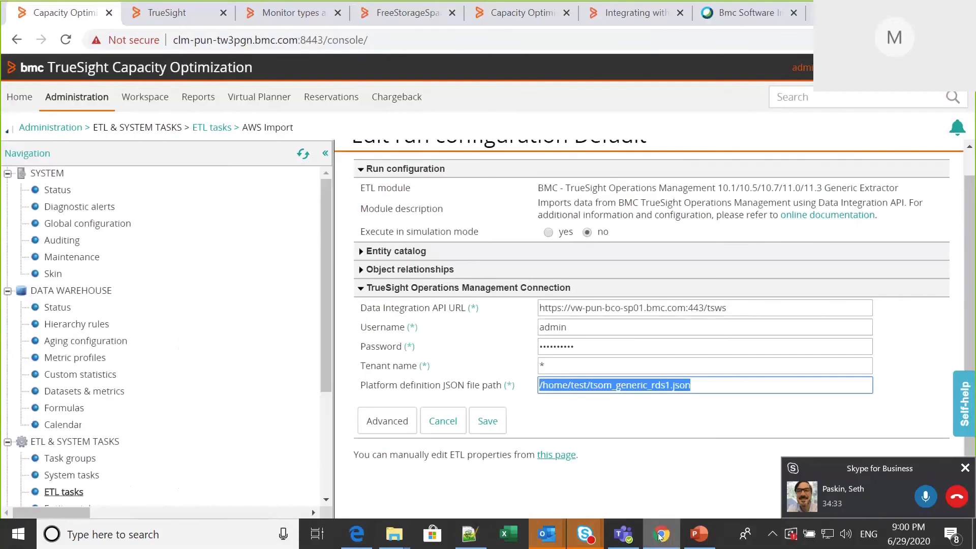
left_click(699, 389)
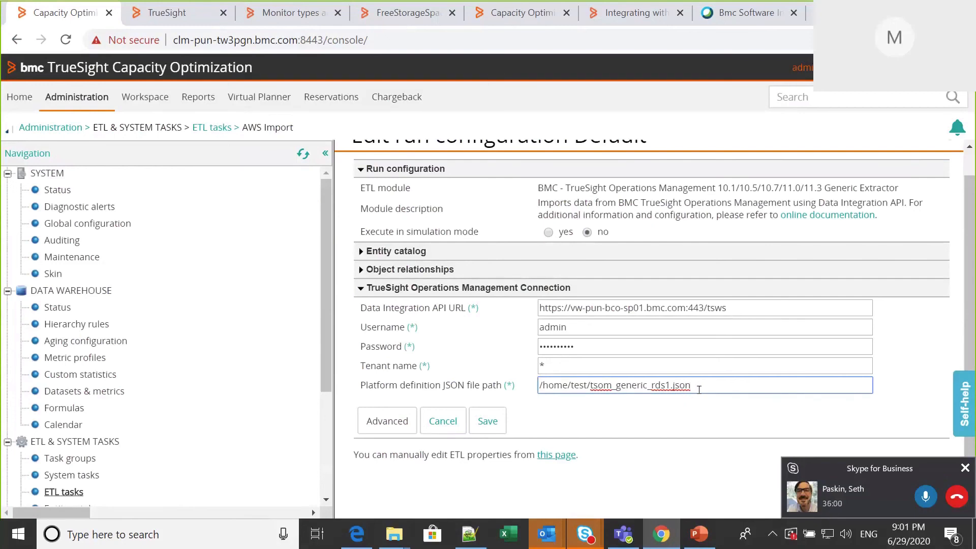
Step: End the ongoing Skype for Business call
left_click(958, 498)
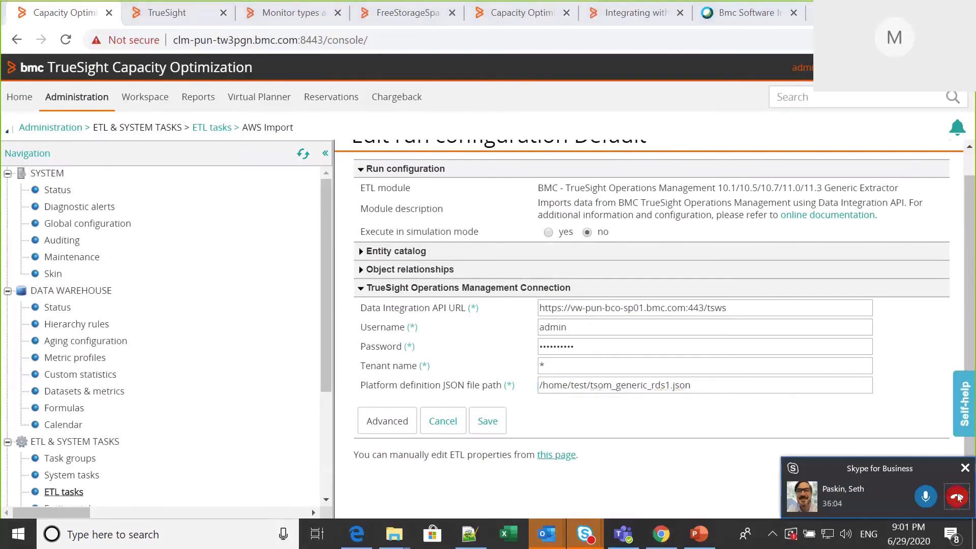
left_click(958, 497)
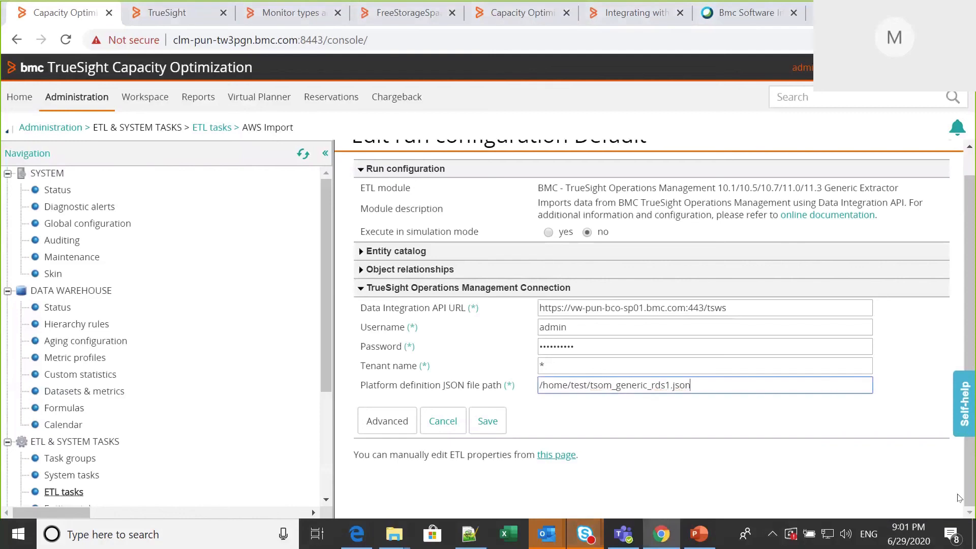